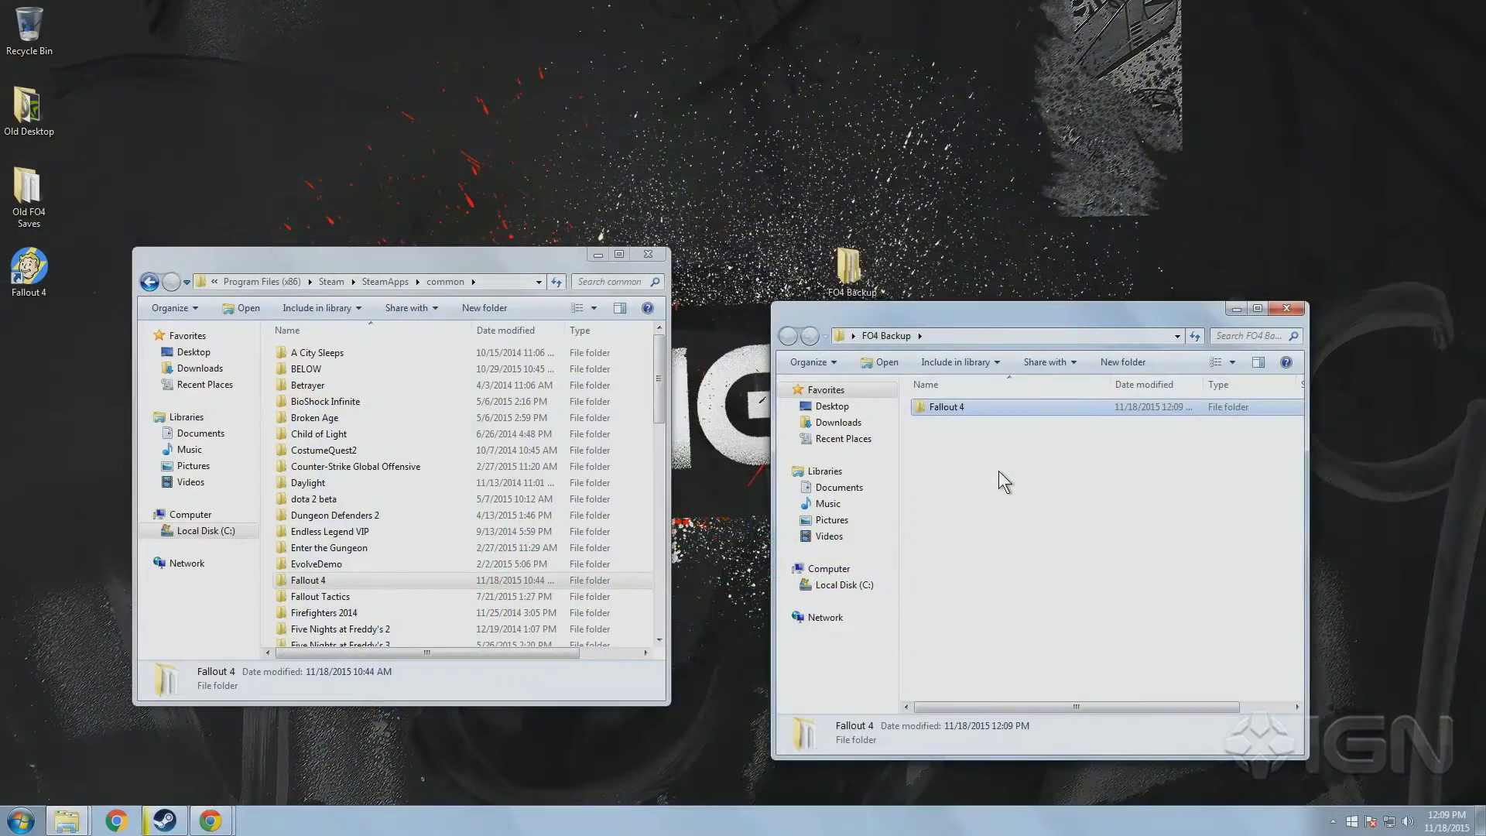
Compare the backed-up and installed Fallout 4 folders, 17 items each, then close the game folder window.
{"action": "double_click", "coordinate": [922, 406]}
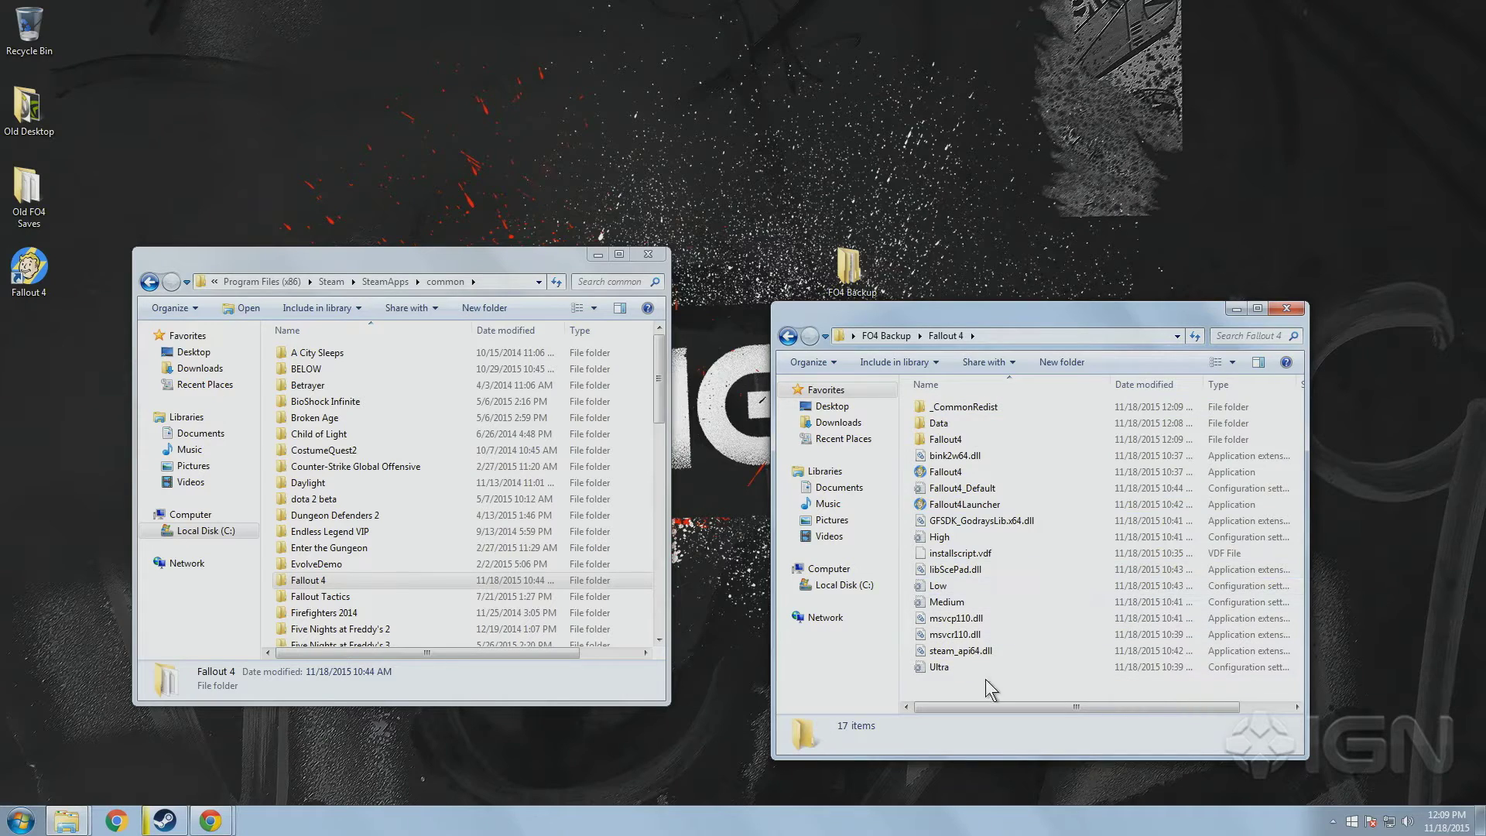
{"action": "double_click", "coordinate": [347, 579]}
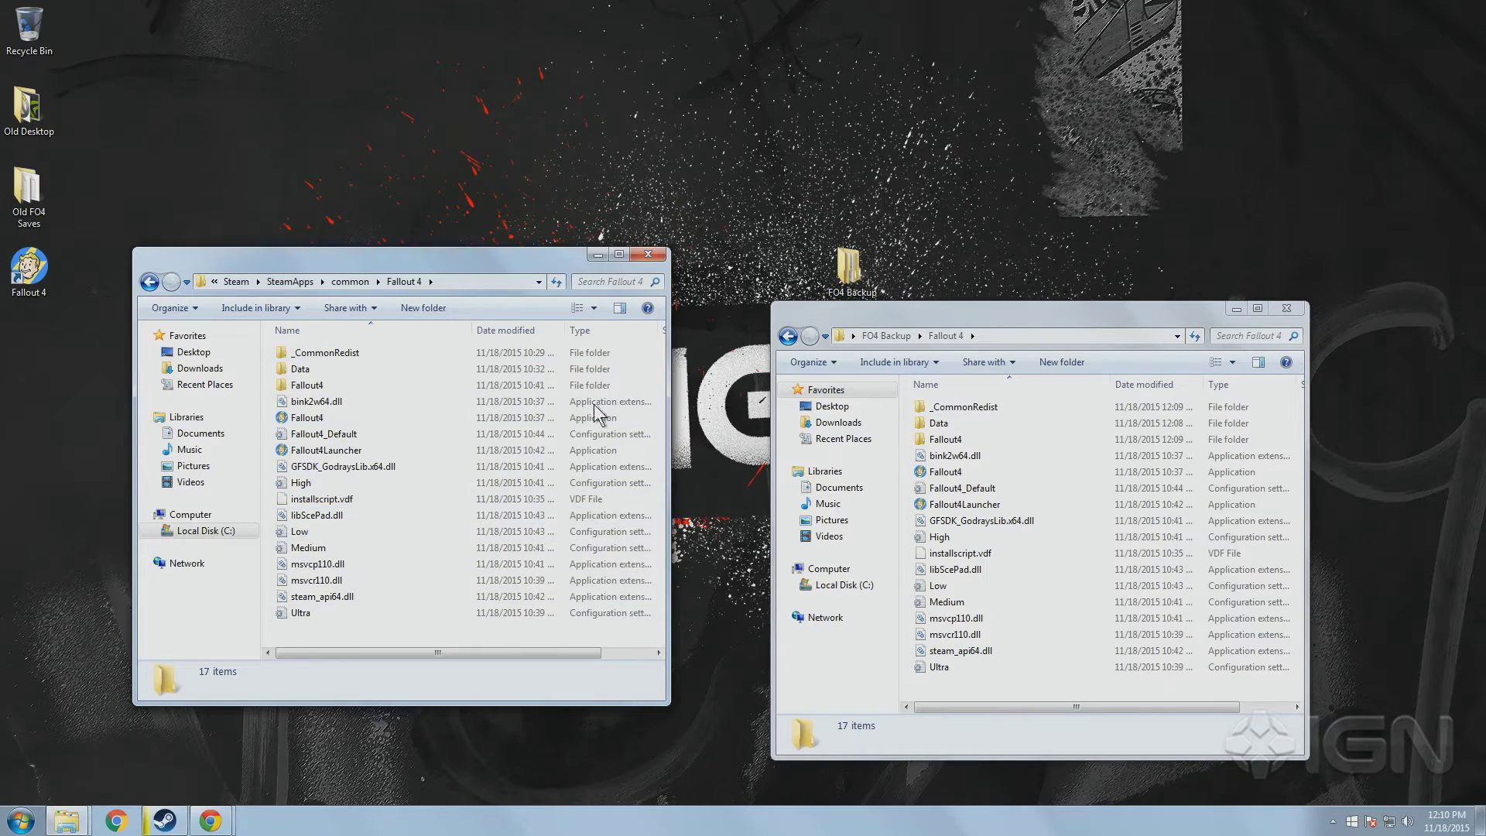
{"action": "left_click", "coordinate": [659, 253]}
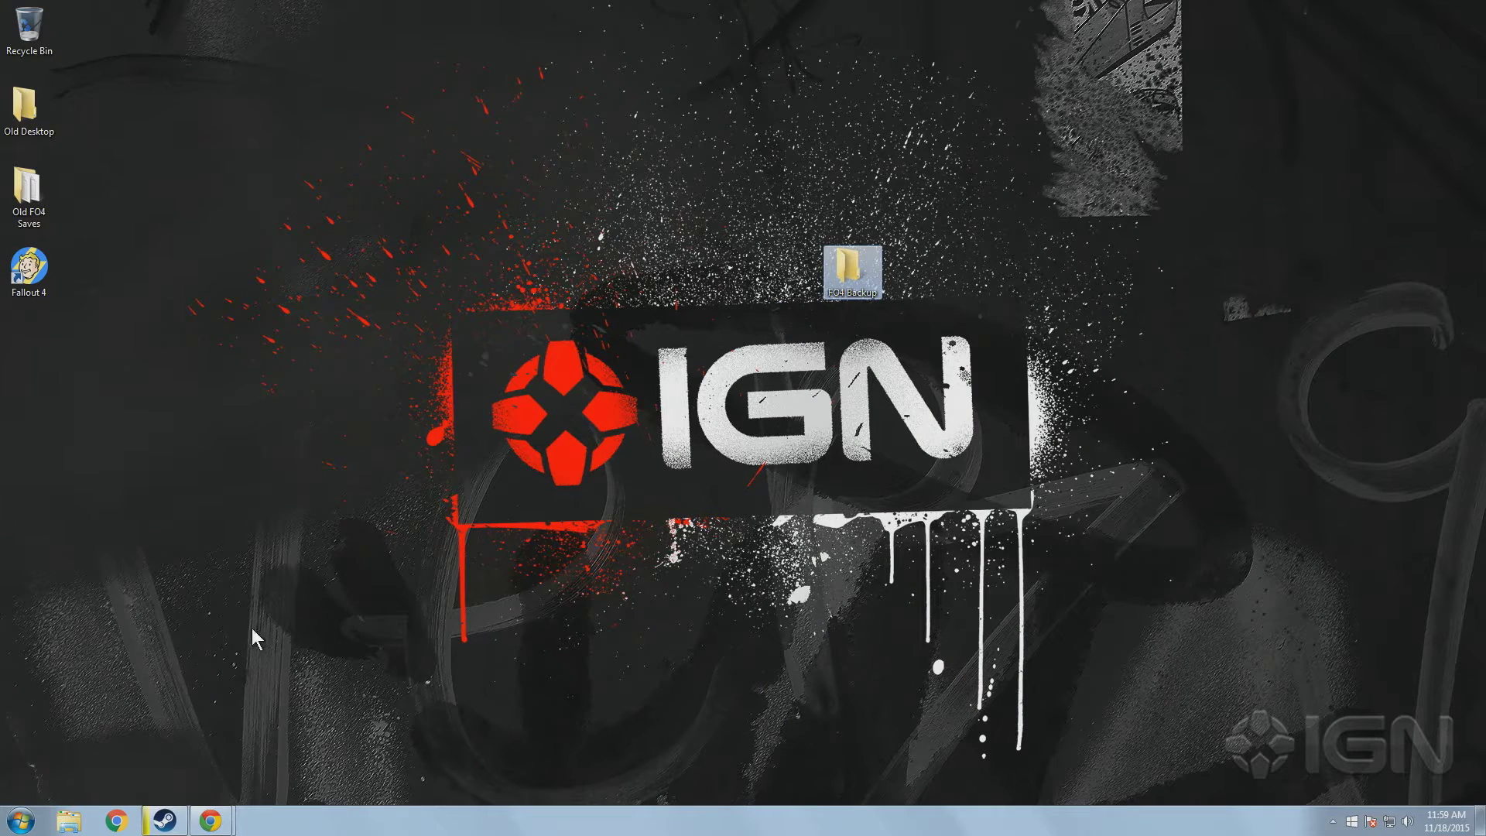
Browse to C:\Program Files (x86)\Steam\SteamApps\common and place the FO4 Backup folder window beside it.
{"action": "left_click", "coordinate": [67, 821]}
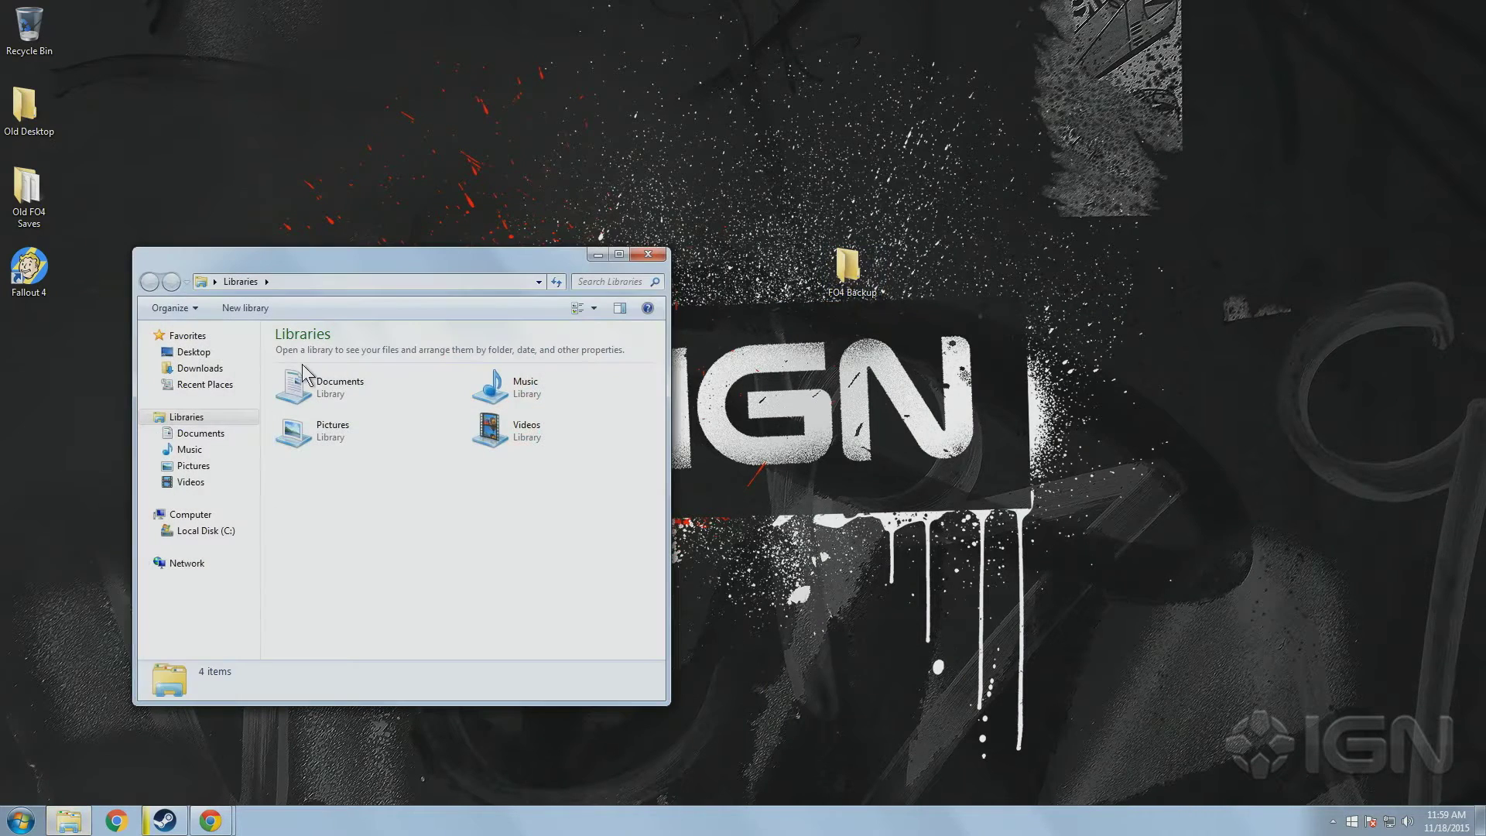
{"action": "left_click", "coordinate": [206, 531]}
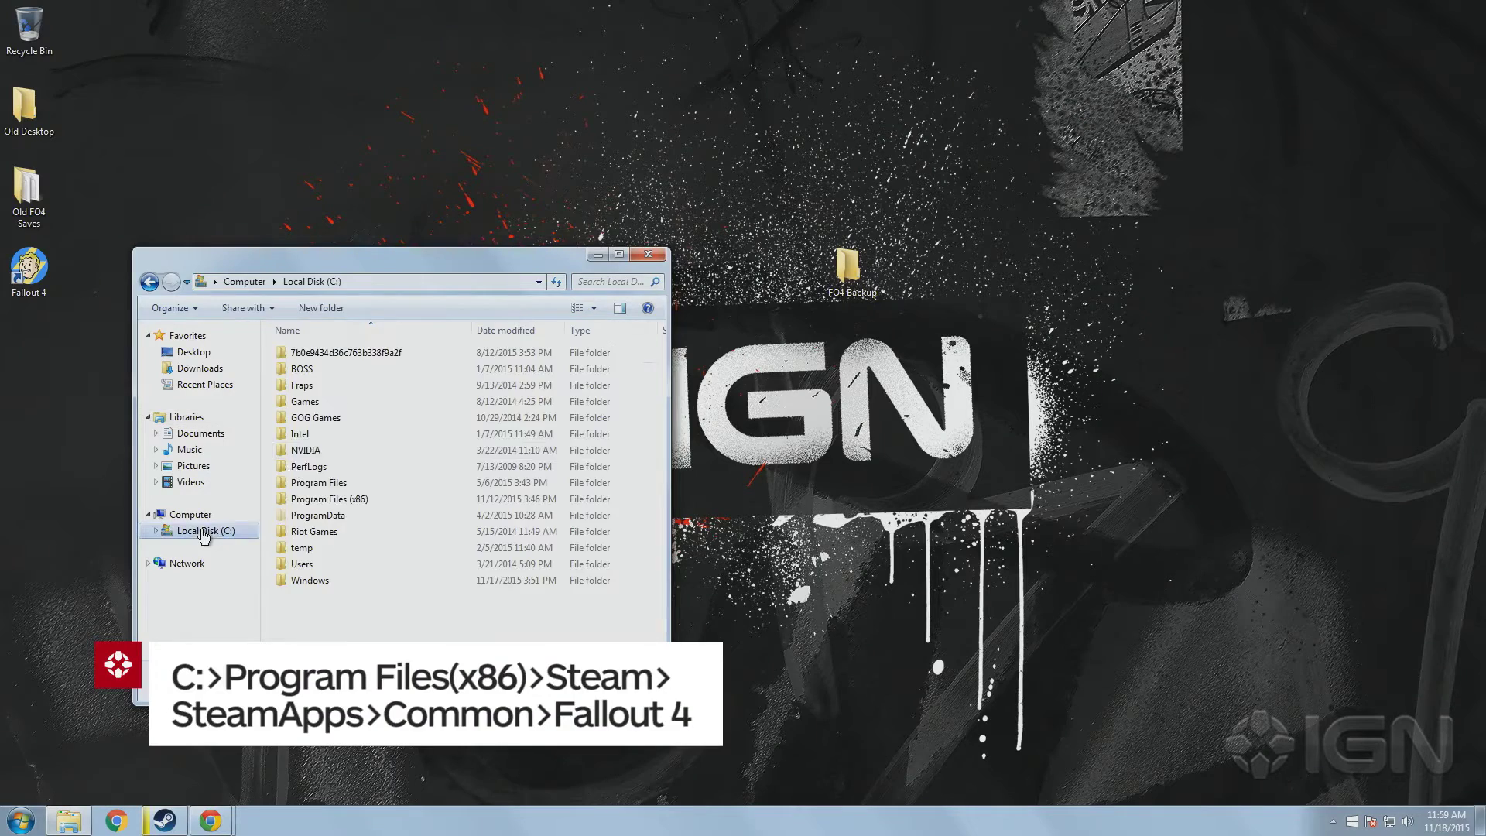
{"action": "double_click", "coordinate": [305, 507]}
{"action": "scroll", "coordinate": [300, 492], "scroll_direction": "down", "scroll_amount": 3}
{"action": "scroll", "coordinate": [300, 492], "scroll_direction": "down", "scroll_amount": 3}
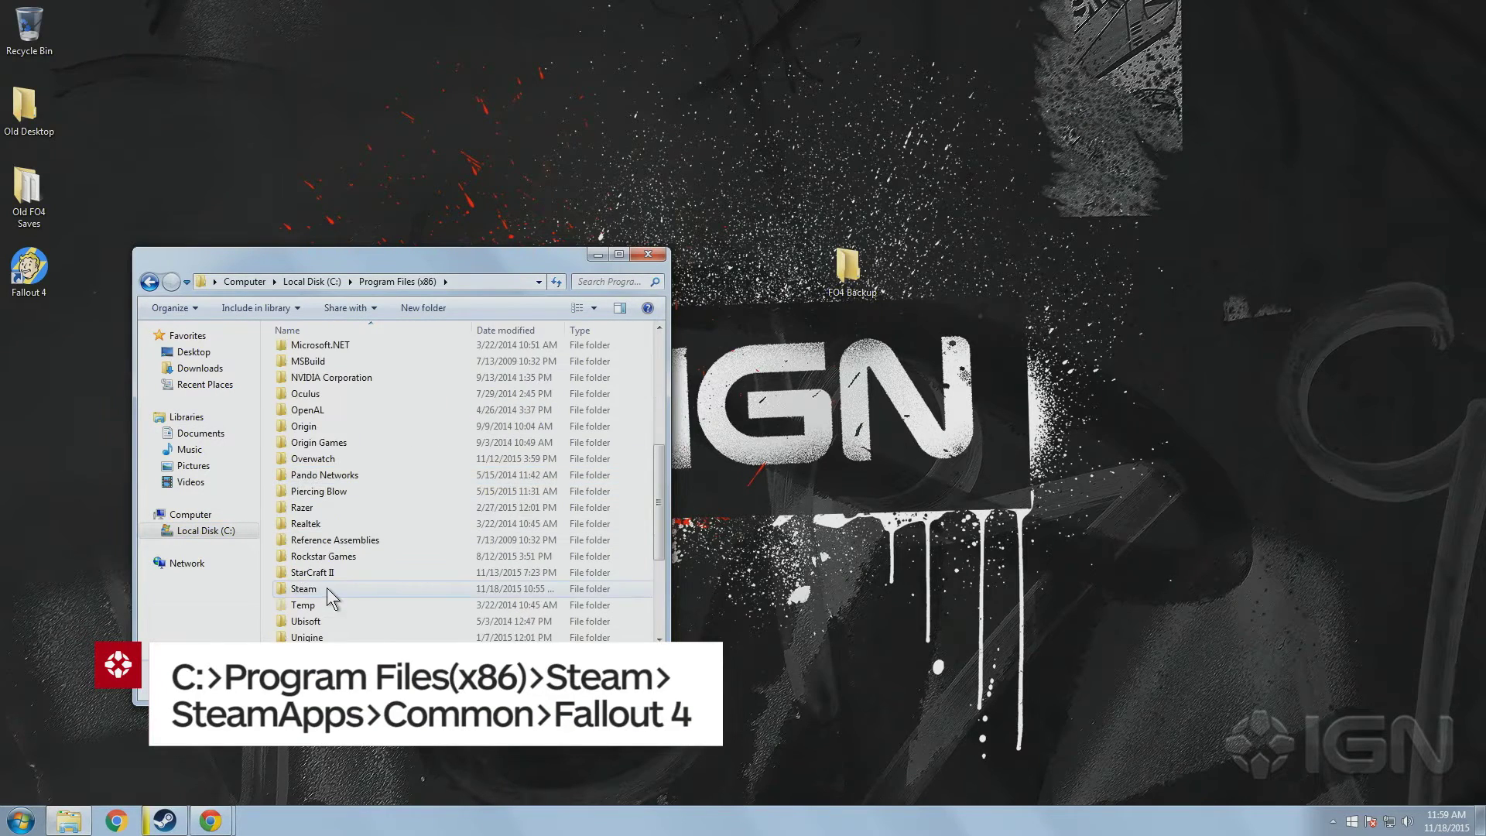
{"action": "double_click", "coordinate": [327, 587]}
{"action": "scroll", "coordinate": [342, 468], "scroll_direction": "down", "scroll_amount": 4}
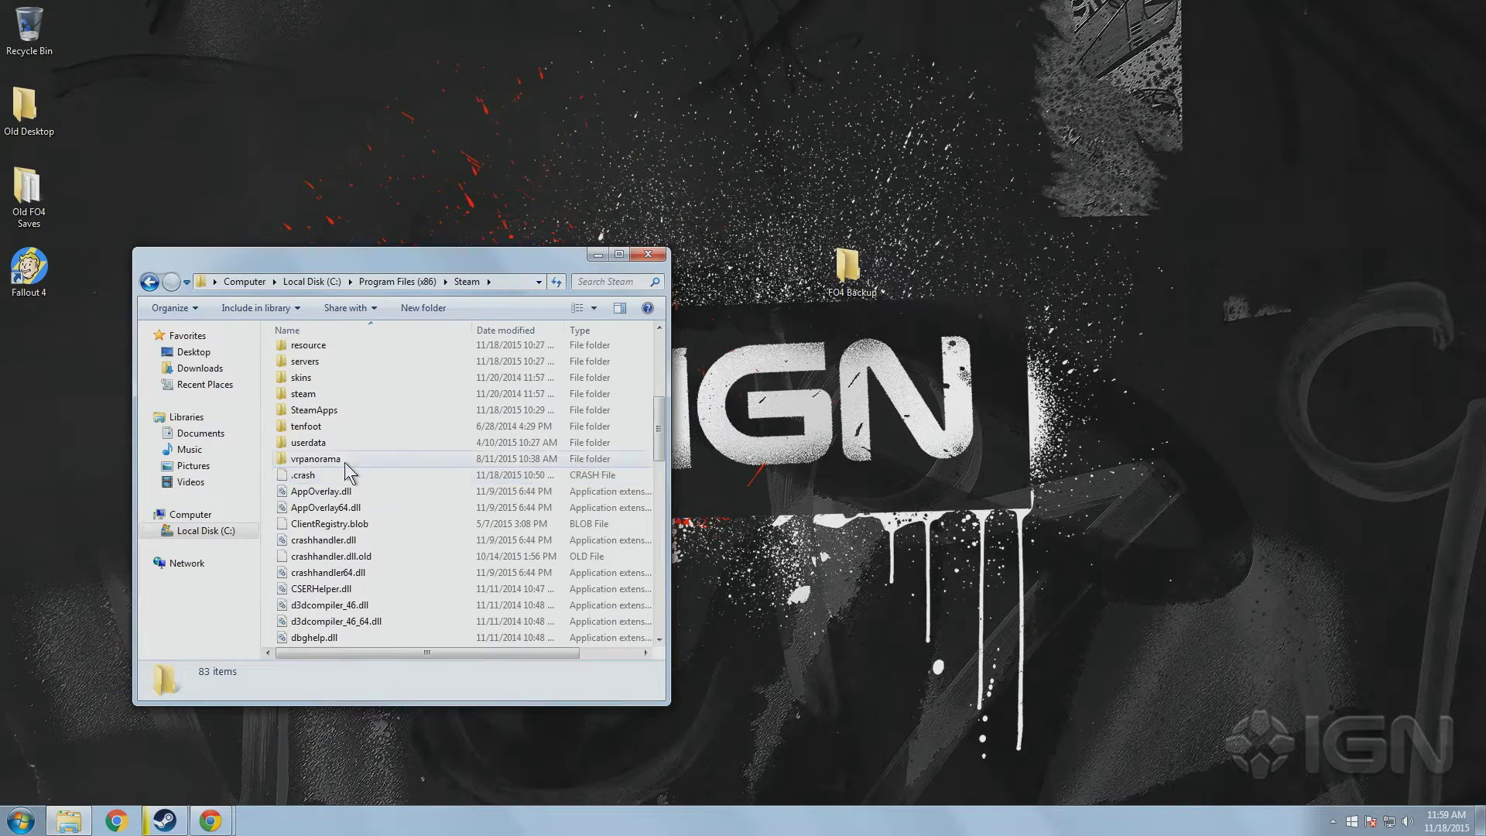
{"action": "double_click", "coordinate": [350, 410]}
{"action": "double_click", "coordinate": [349, 355]}
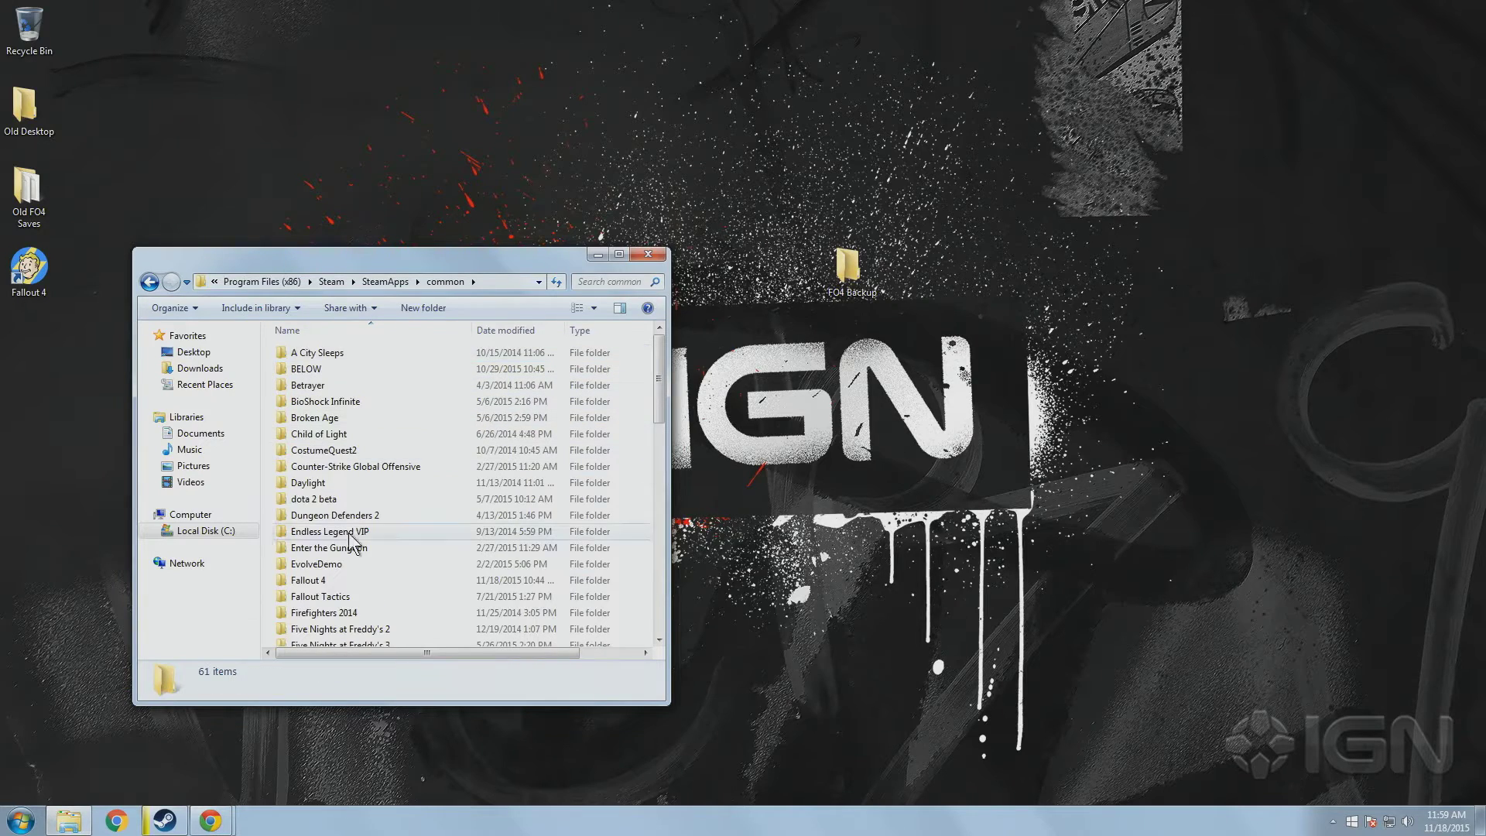
{"action": "left_click", "coordinate": [348, 580]}
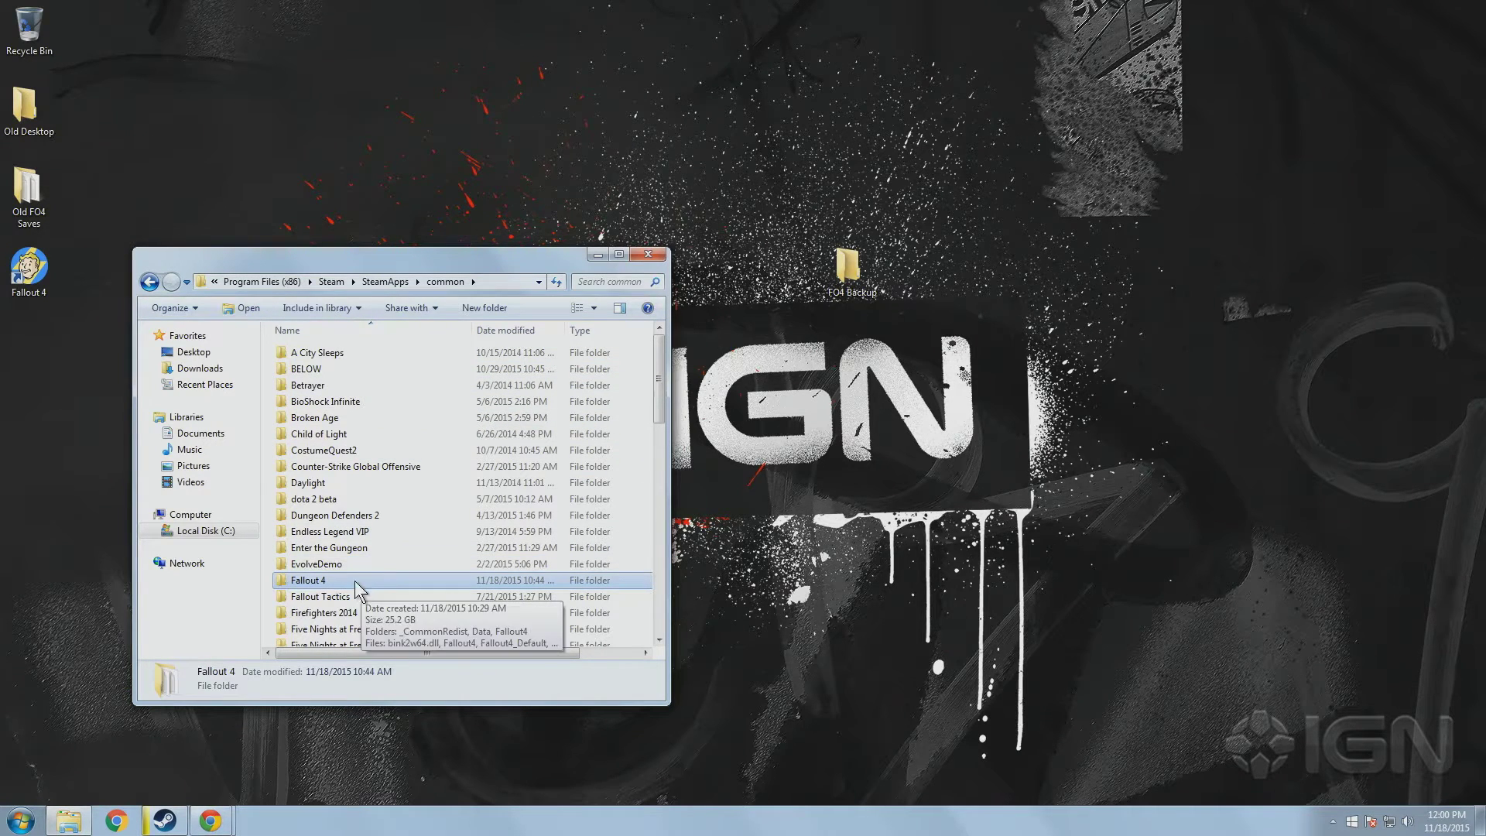
{"action": "double_click", "coordinate": [847, 267]}
{"action": "left_click_drag", "start_coordinate": [450, 272], "coordinate": [1070, 307]}
Copy the Fallout 4 game folder into FO4 Backup.
{"action": "right_click", "coordinate": [309, 579]}
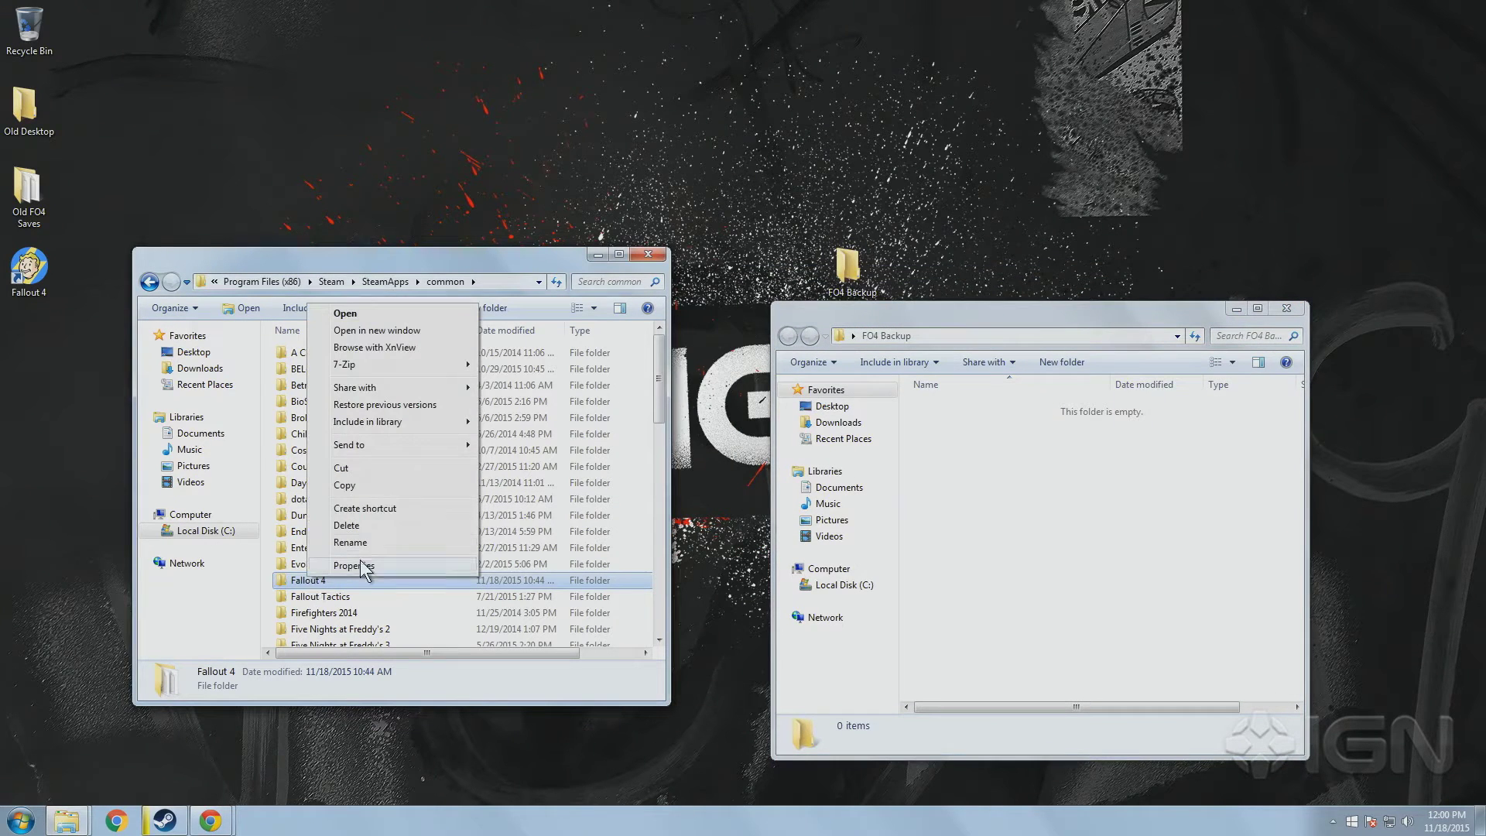
{"action": "left_click", "coordinate": [368, 484]}
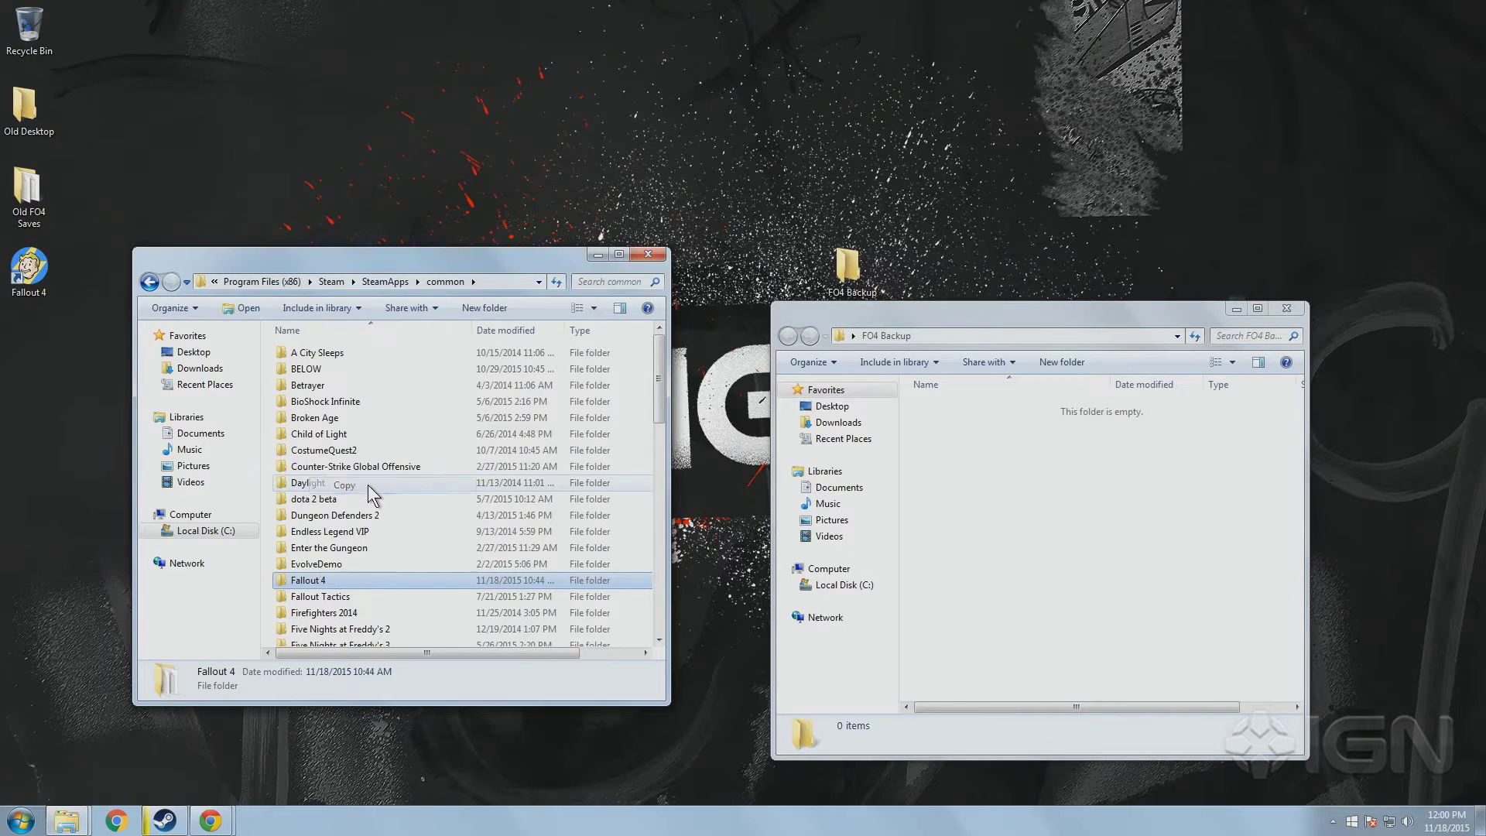
{"action": "right_click", "coordinate": [1009, 458]}
{"action": "left_click", "coordinate": [1095, 568]}
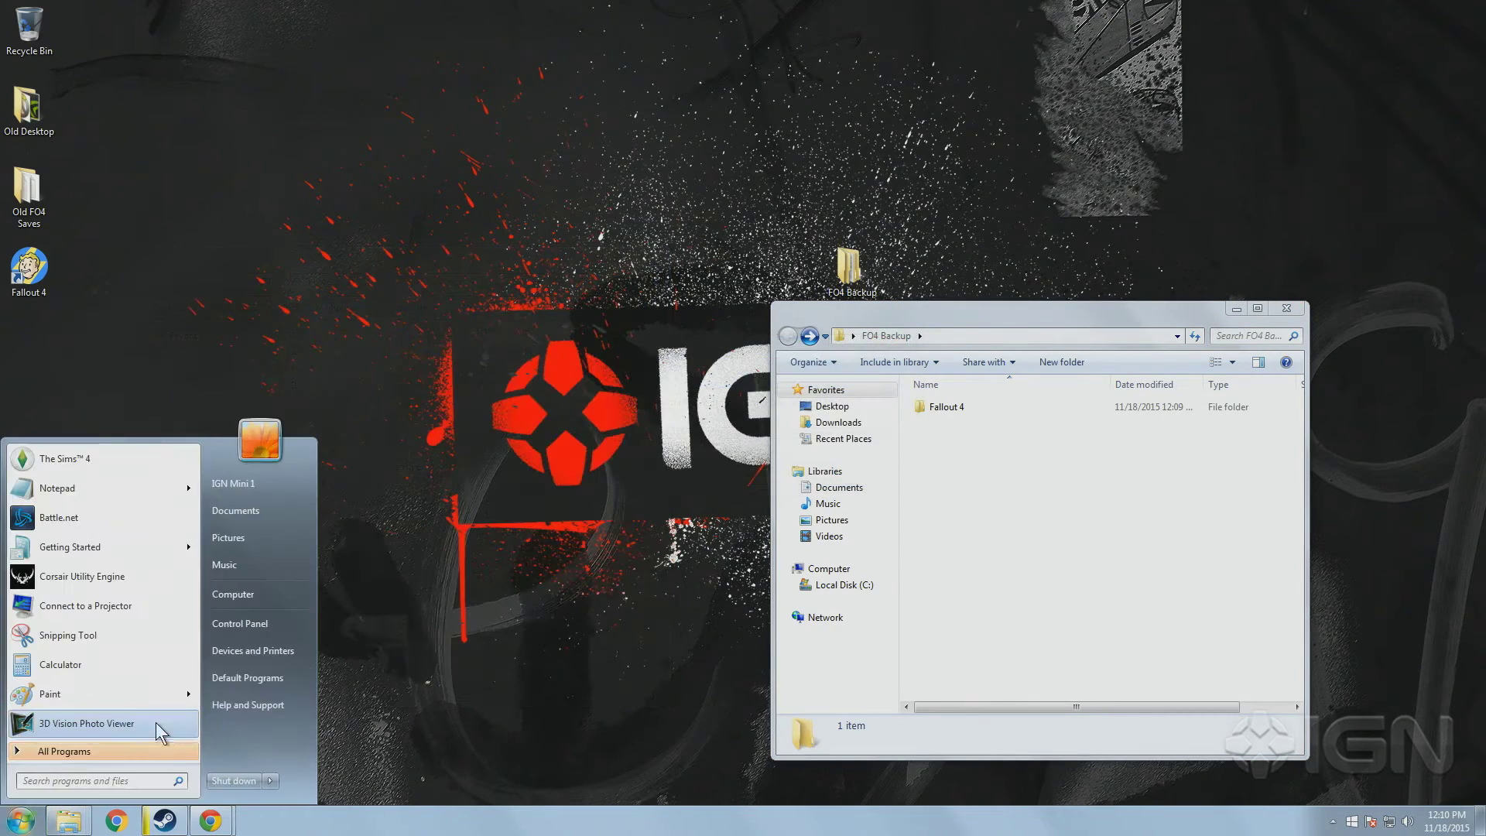
Copy Fallout4 and Fallout4Prefs from Documents\My Games\Fallout4 into FO4 Backup.
{"action": "left_click", "coordinate": [263, 512]}
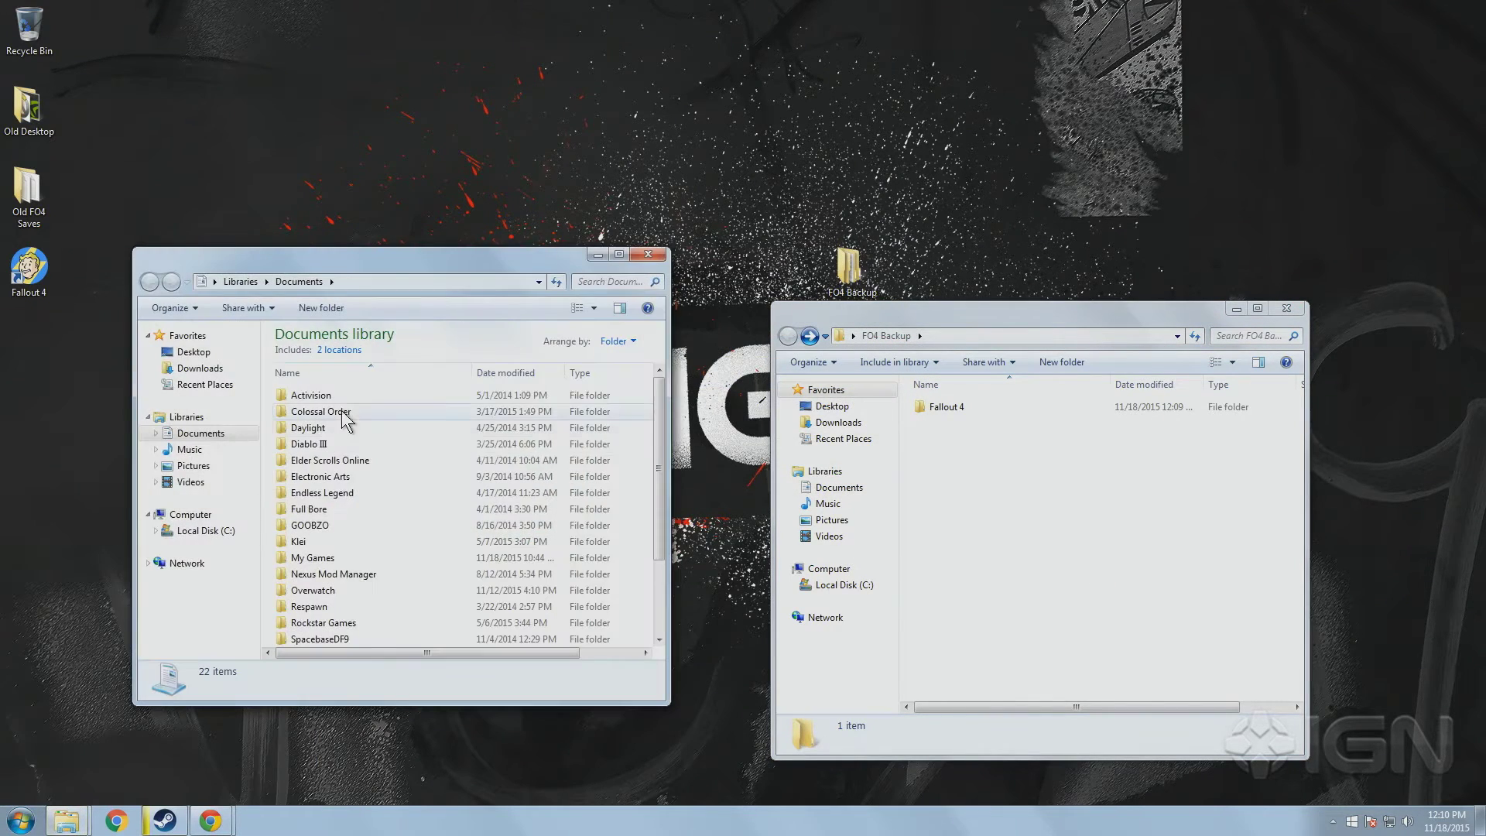
{"action": "double_click", "coordinate": [348, 555]}
{"action": "double_click", "coordinate": [347, 458]}
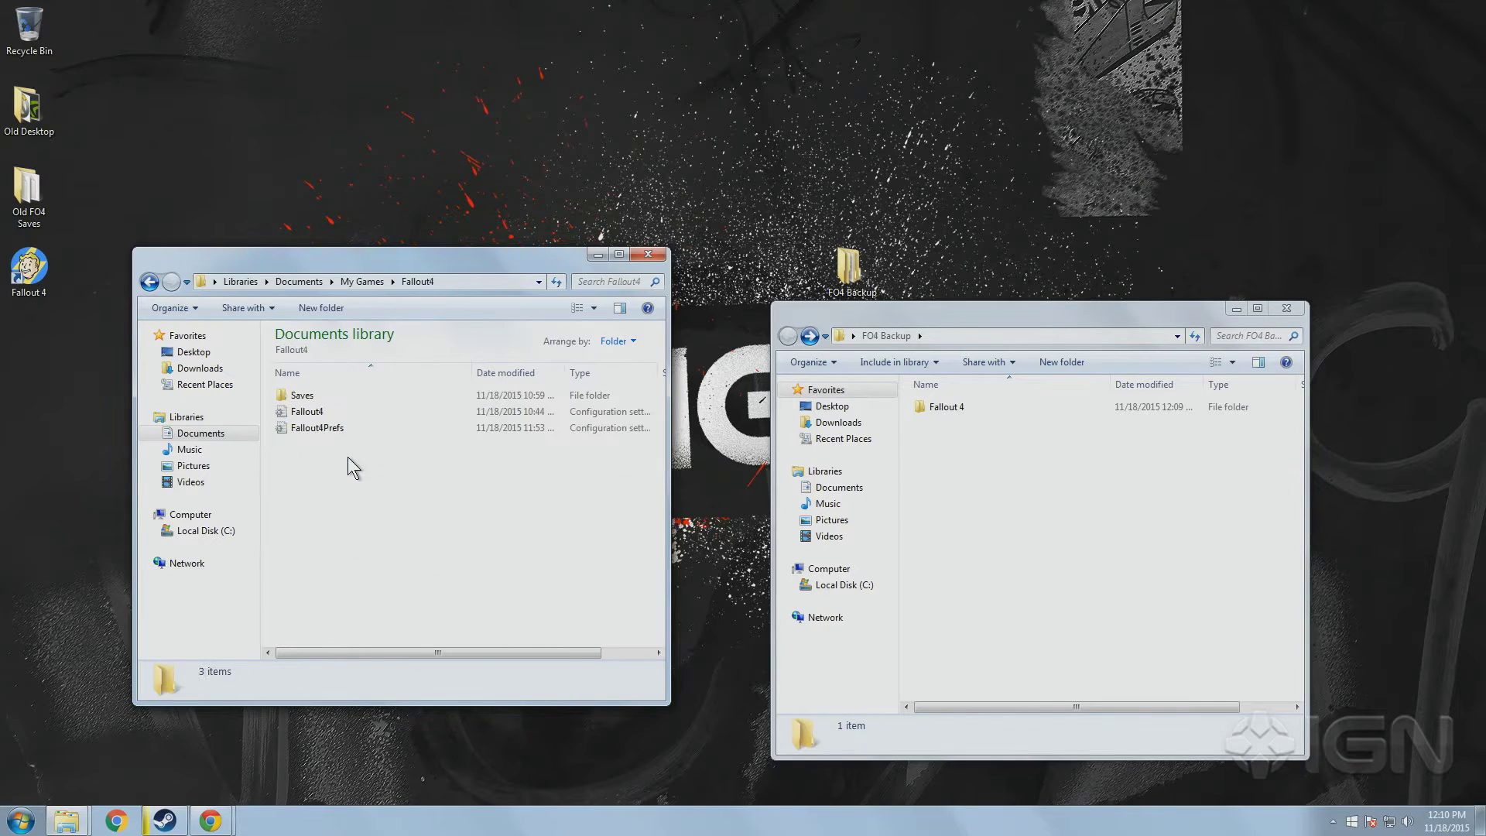
{"action": "left_click", "coordinate": [323, 430]}
{"action": "left_click", "coordinate": [324, 408]}
{"action": "left_click", "coordinate": [366, 427], "text": "shift"}
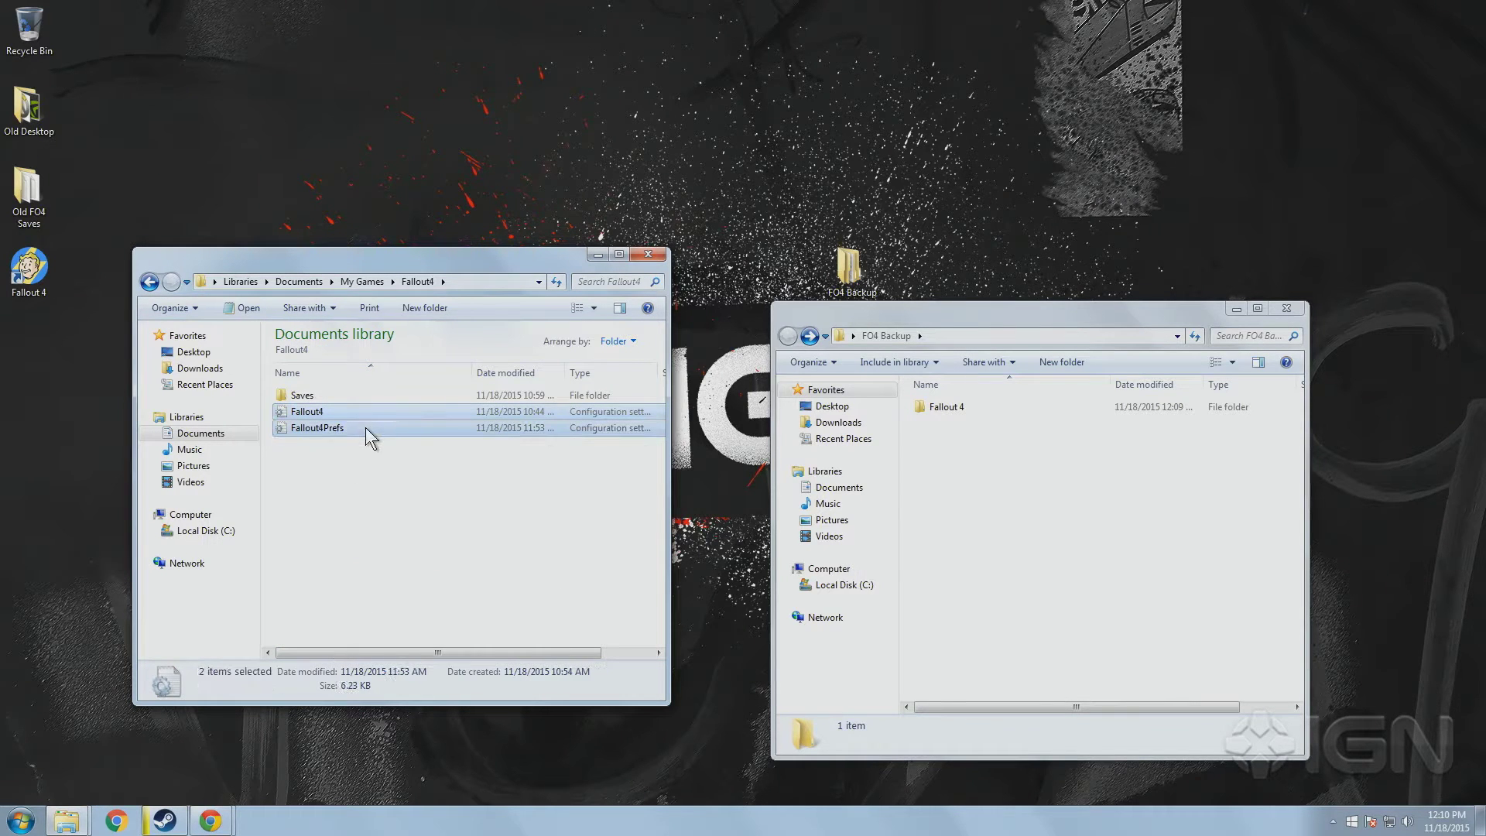
{"action": "right_click", "coordinate": [384, 430]}
{"action": "left_click", "coordinate": [403, 575]}
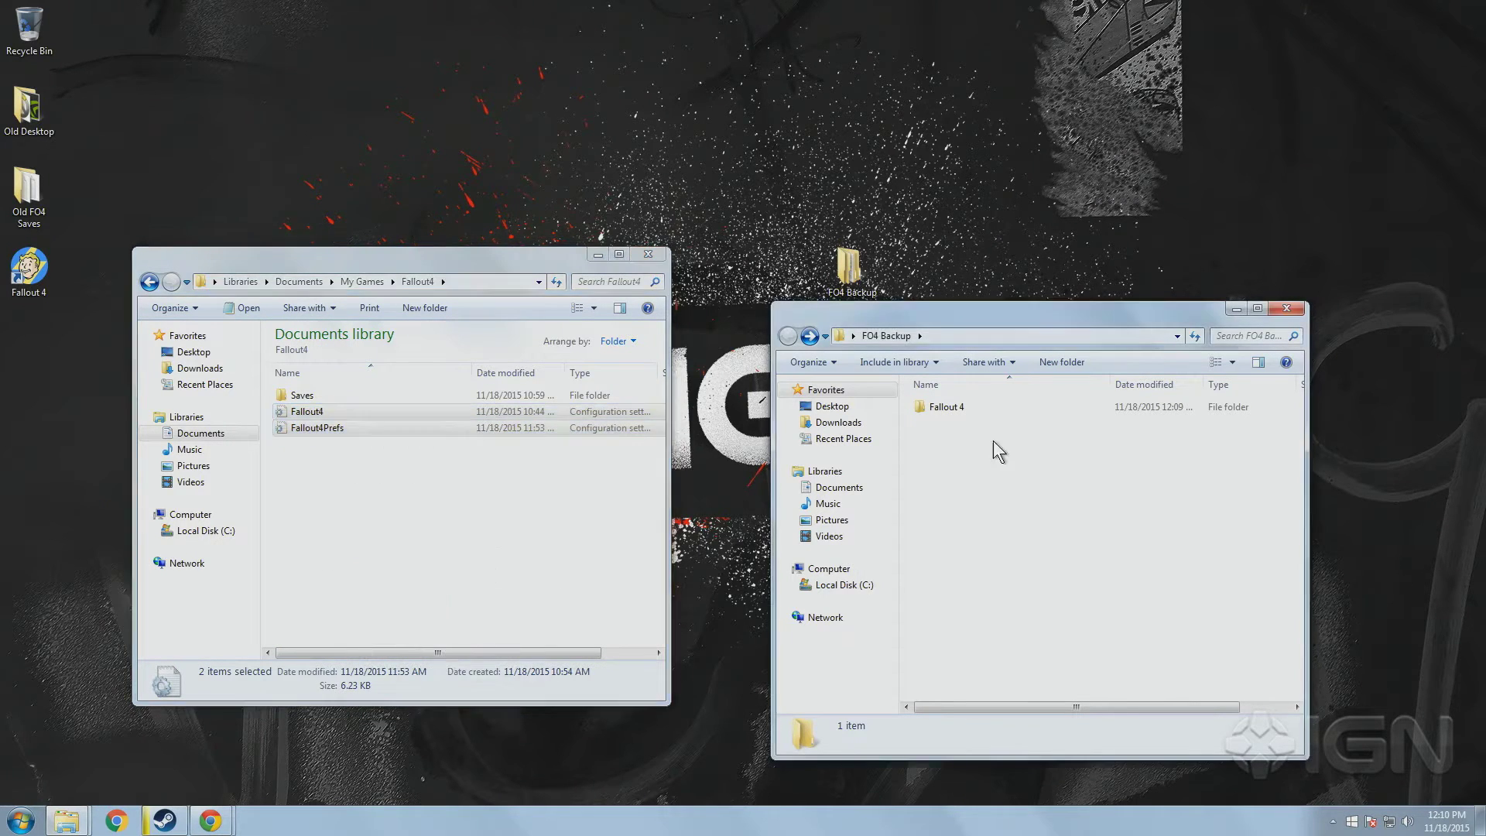
{"action": "right_click", "coordinate": [962, 437]}
{"action": "left_click", "coordinate": [997, 542]}
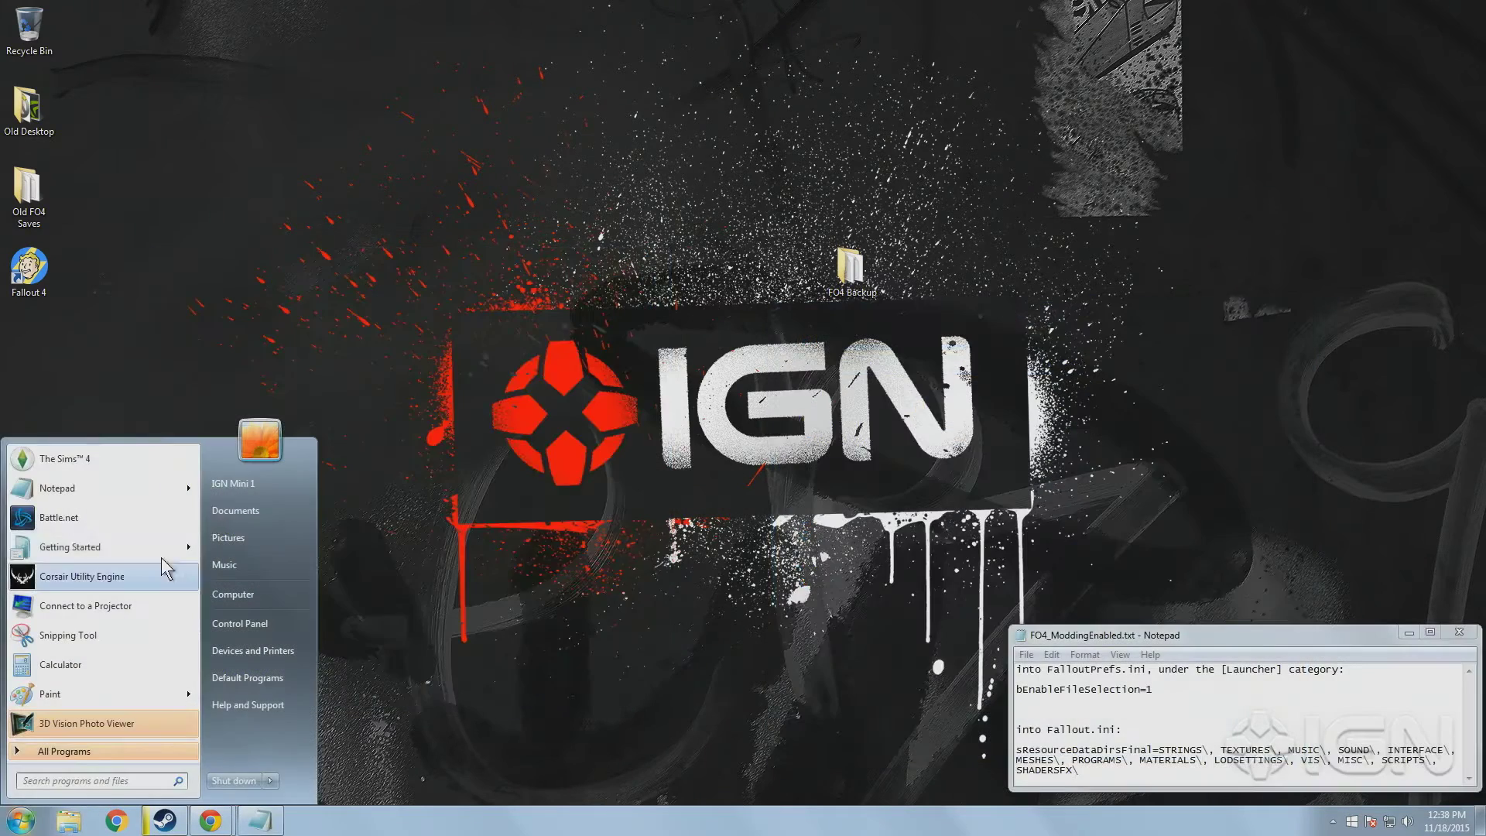
{"action": "left_click", "coordinate": [272, 508]}
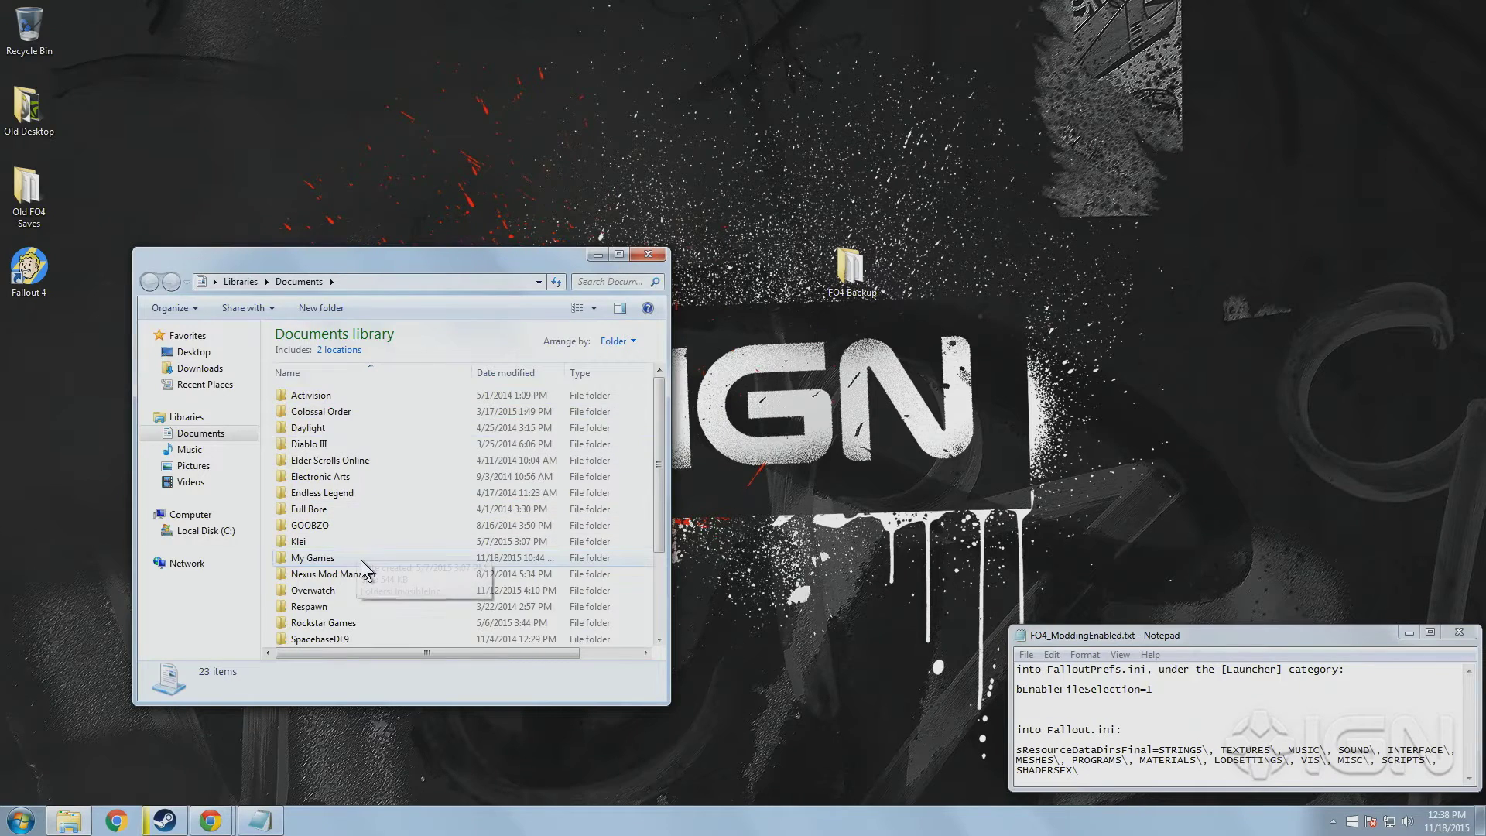
Open Fallout4.ini from Documents\My Games\Fallout4 and locate the sResourceDataDirsFinal line.
{"action": "double_click", "coordinate": [356, 557]}
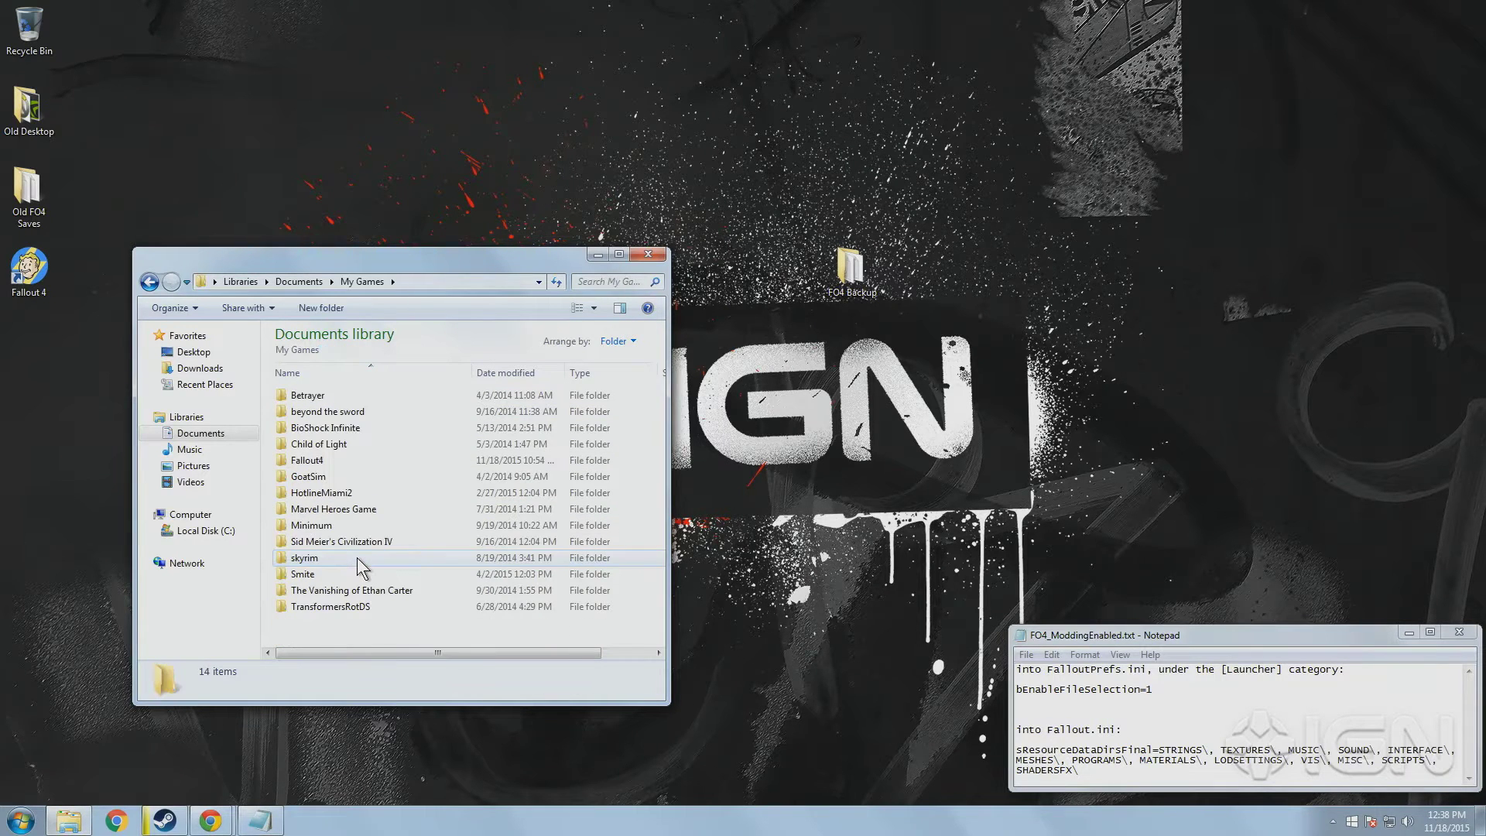
{"action": "double_click", "coordinate": [360, 461]}
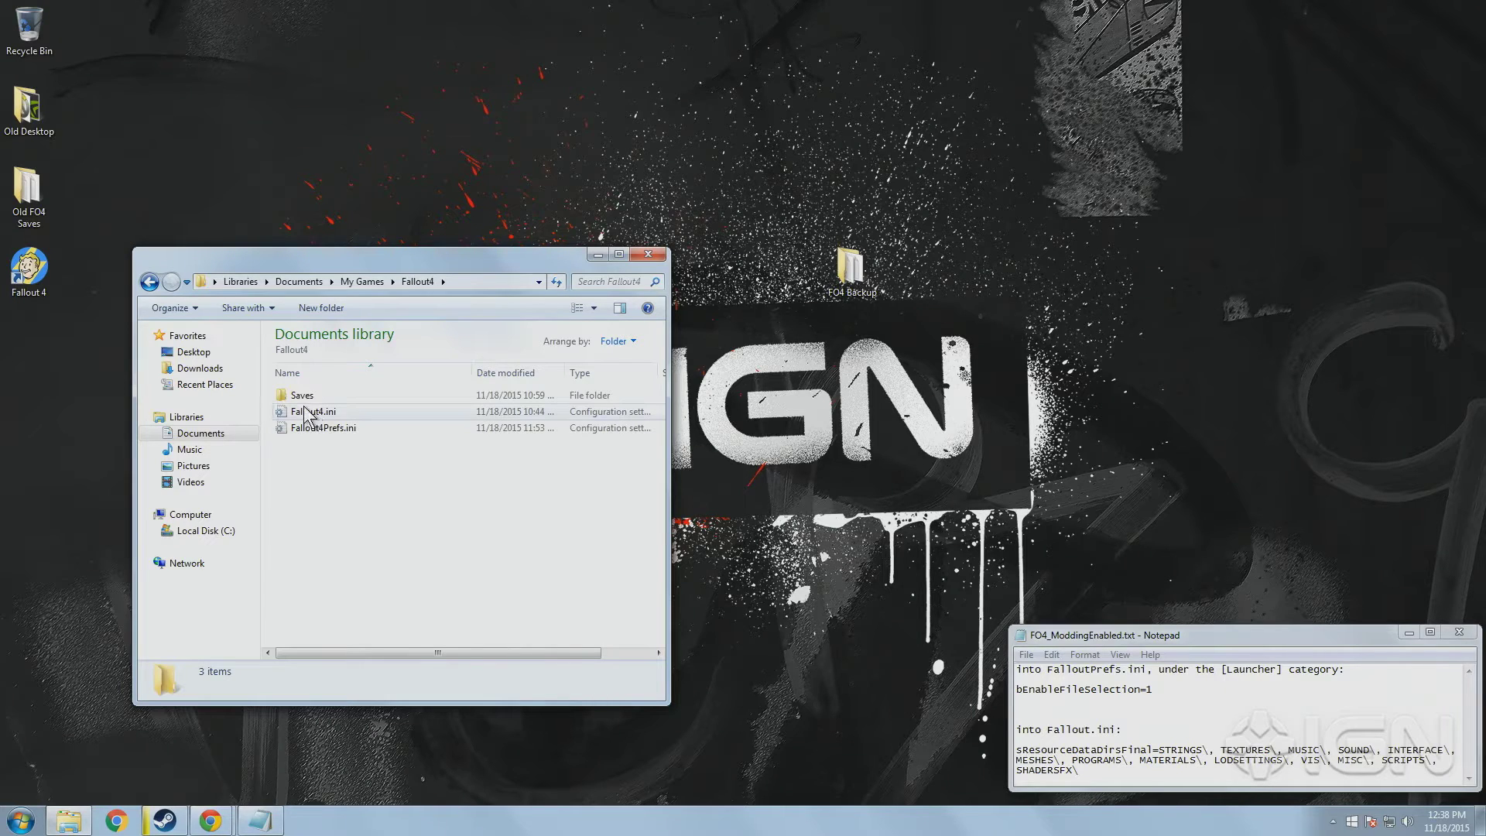
{"action": "double_click", "coordinate": [356, 411]}
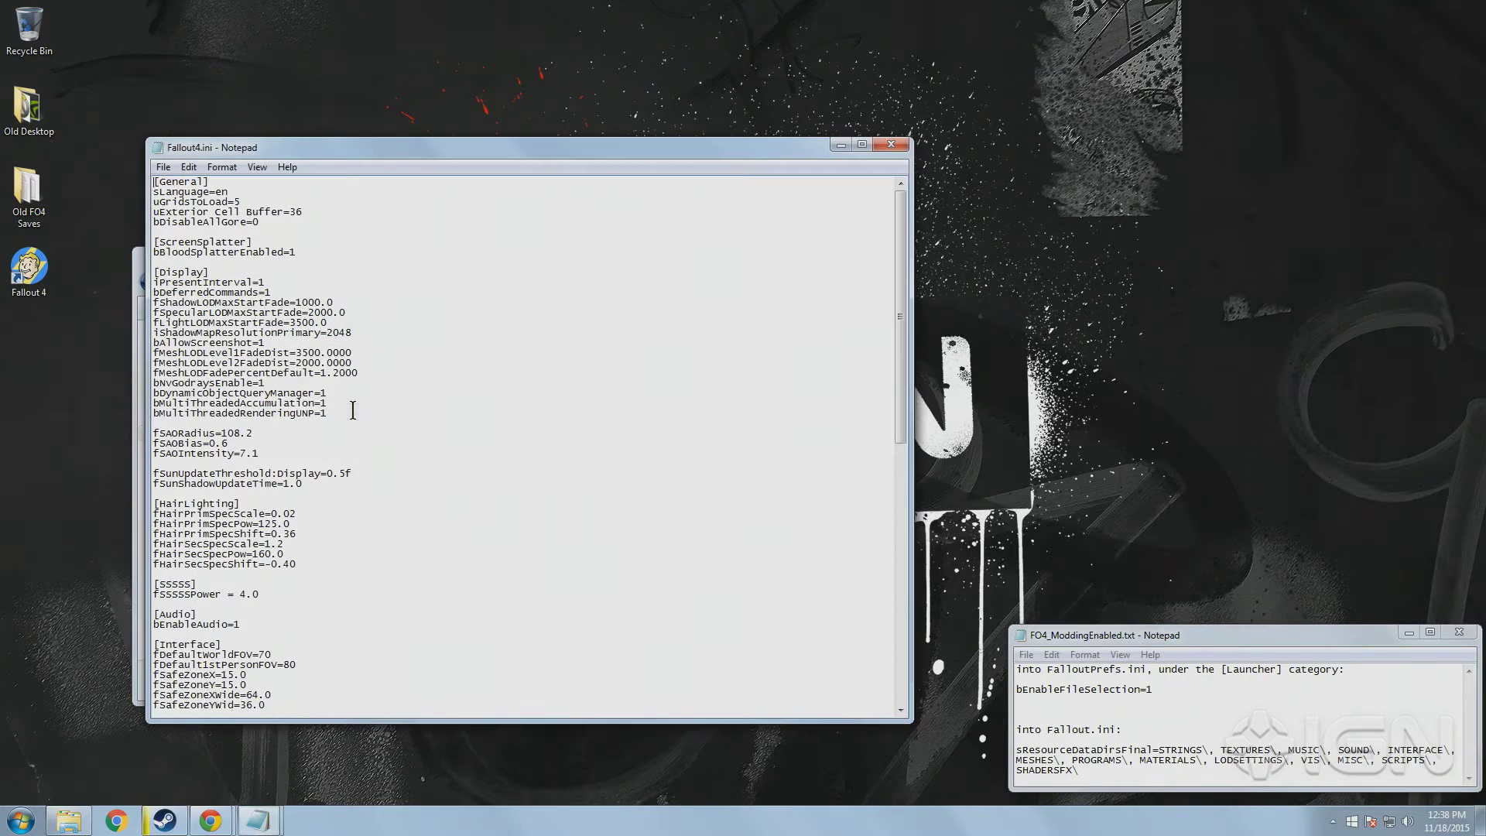
{"action": "left_click_drag", "start_coordinate": [421, 142], "coordinate": [459, 80]}
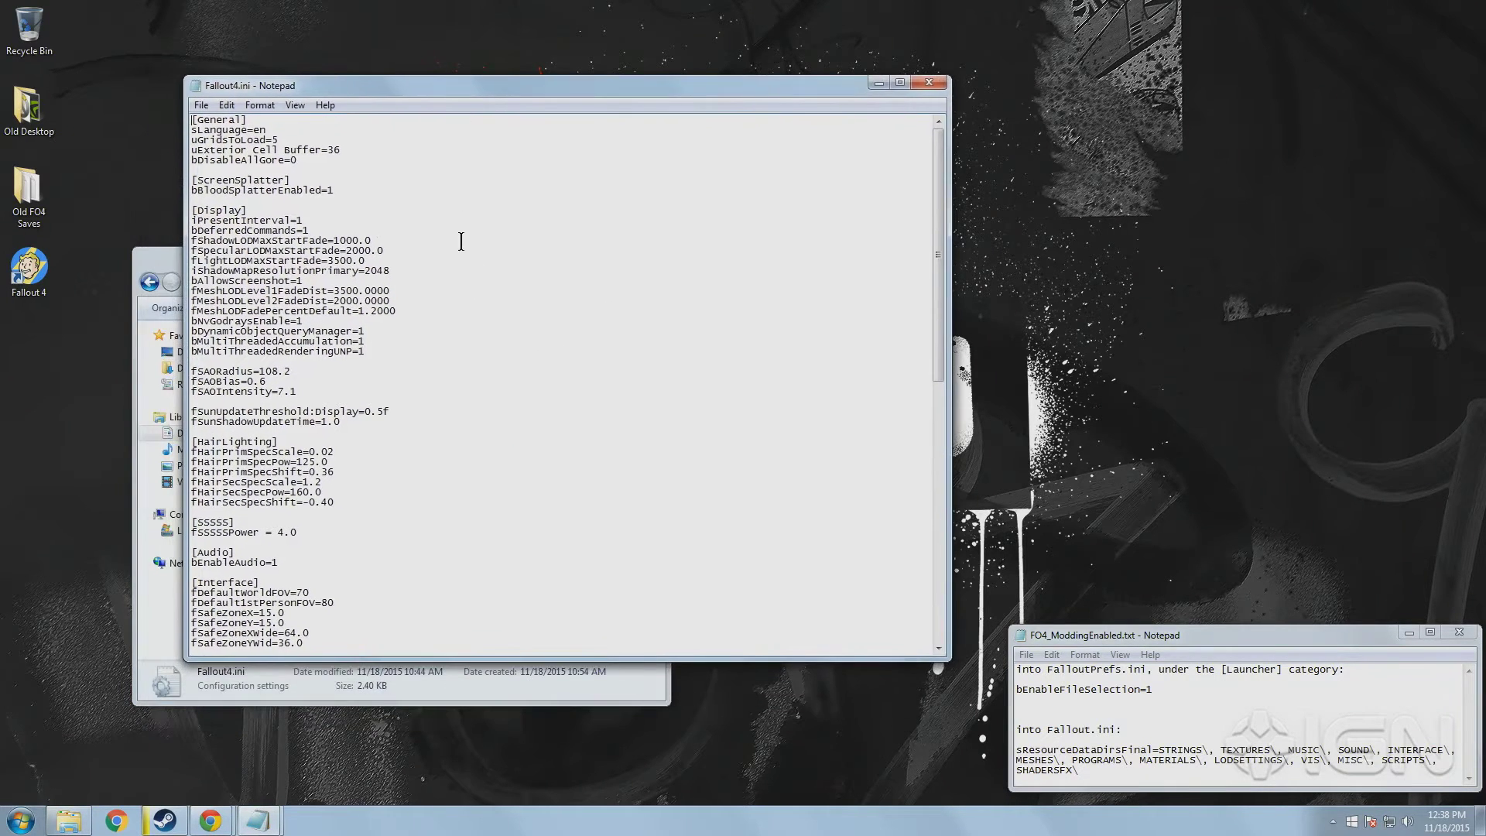
{"action": "scroll", "coordinate": [458, 247], "scroll_direction": "down", "scroll_amount": 6}
{"action": "scroll", "coordinate": [457, 255], "scroll_direction": "down", "scroll_amount": 9}
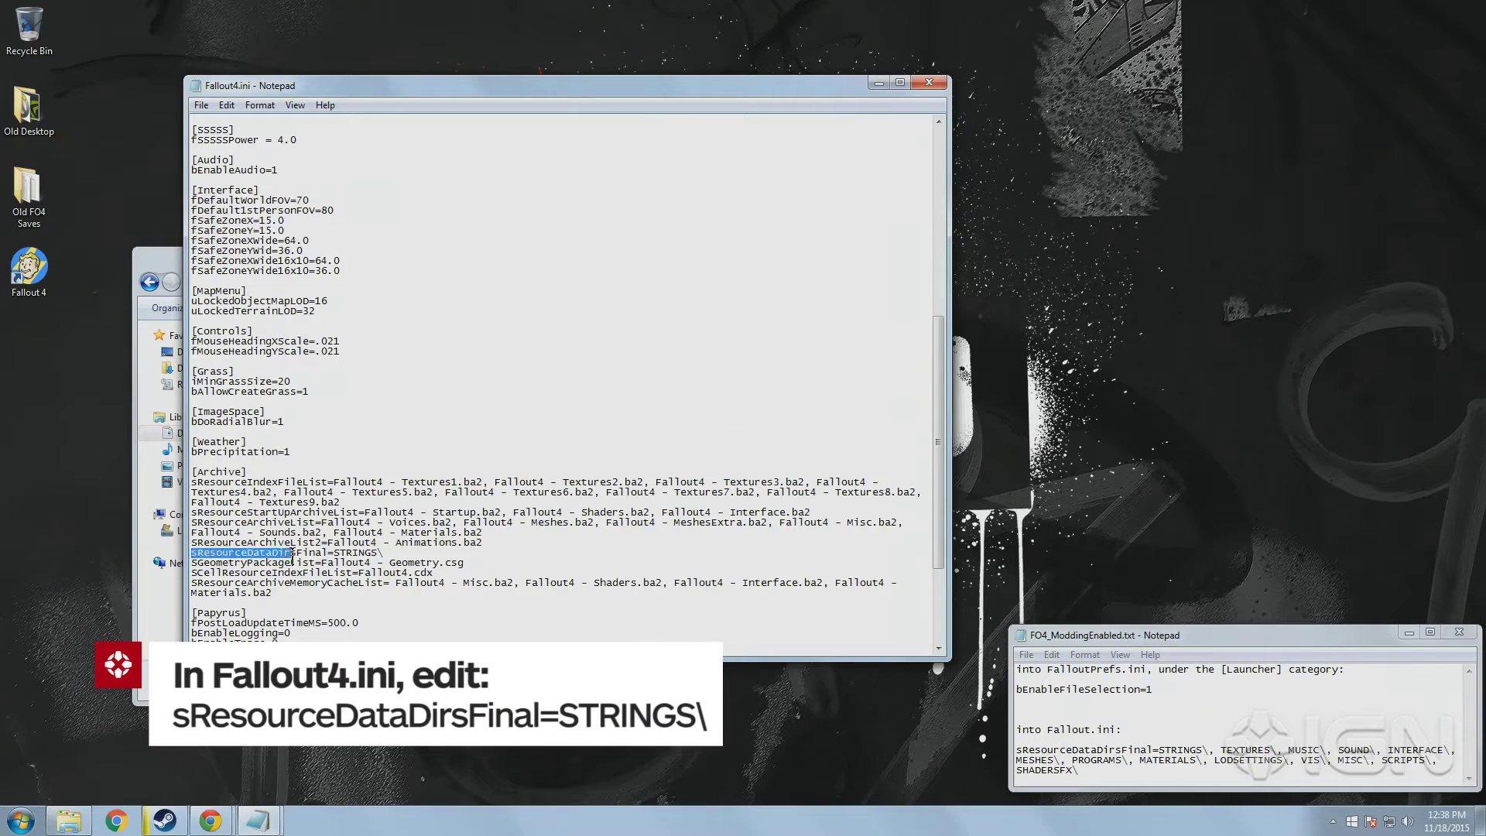
{"action": "left_click_drag", "start_coordinate": [292, 552], "coordinate": [384, 554]}
Replace sResourceDataDirsFinal with the STRINGS-through-SHADERSFX list from FO4_ModdingEnabled.txt and save.
{"action": "left_click", "coordinate": [1170, 643]}
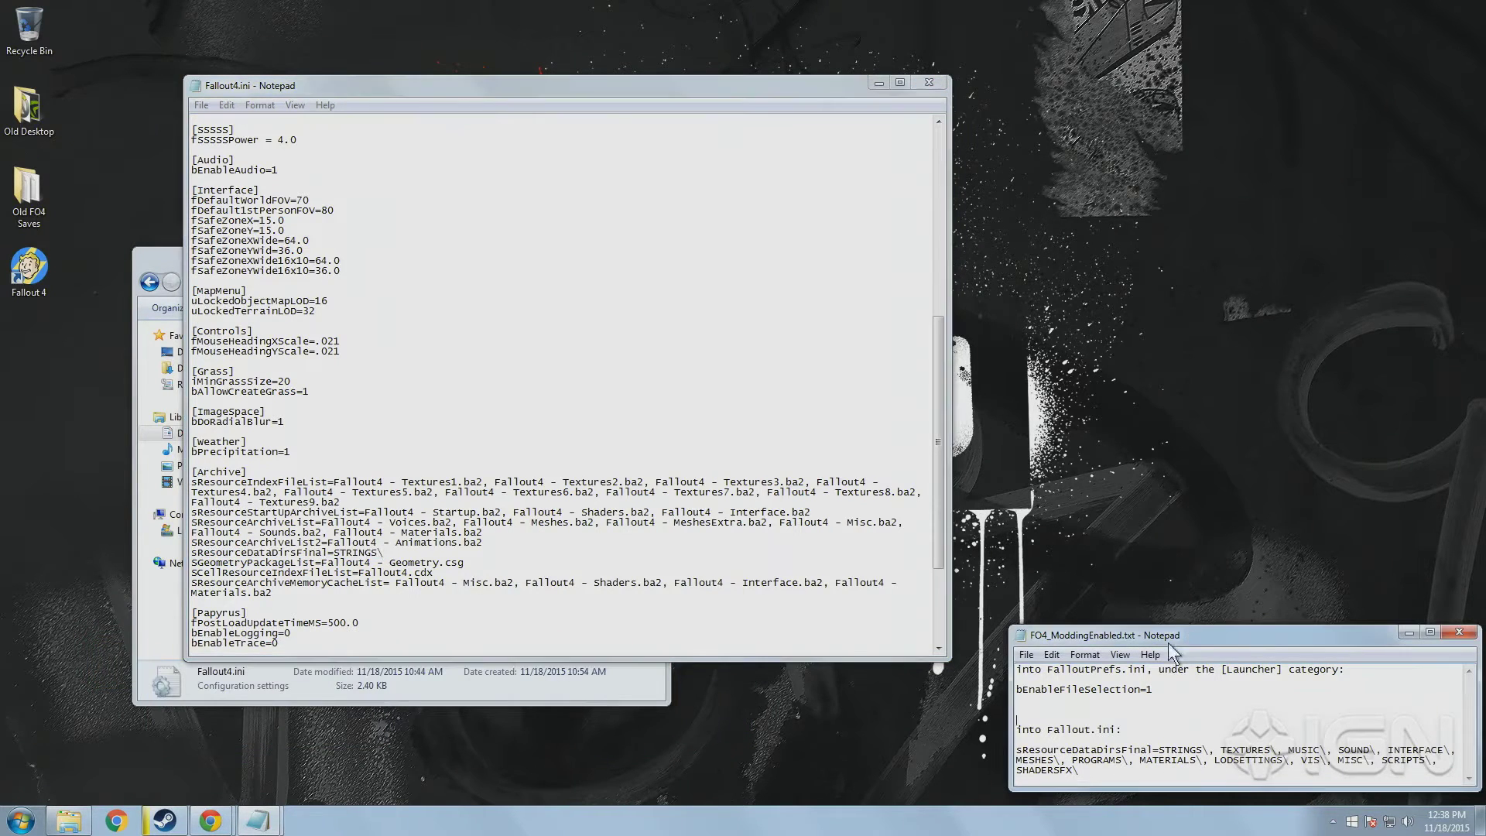
{"action": "left_click_drag", "start_coordinate": [1072, 776], "coordinate": [1010, 749]}
{"action": "right_click", "coordinate": [1055, 750]}
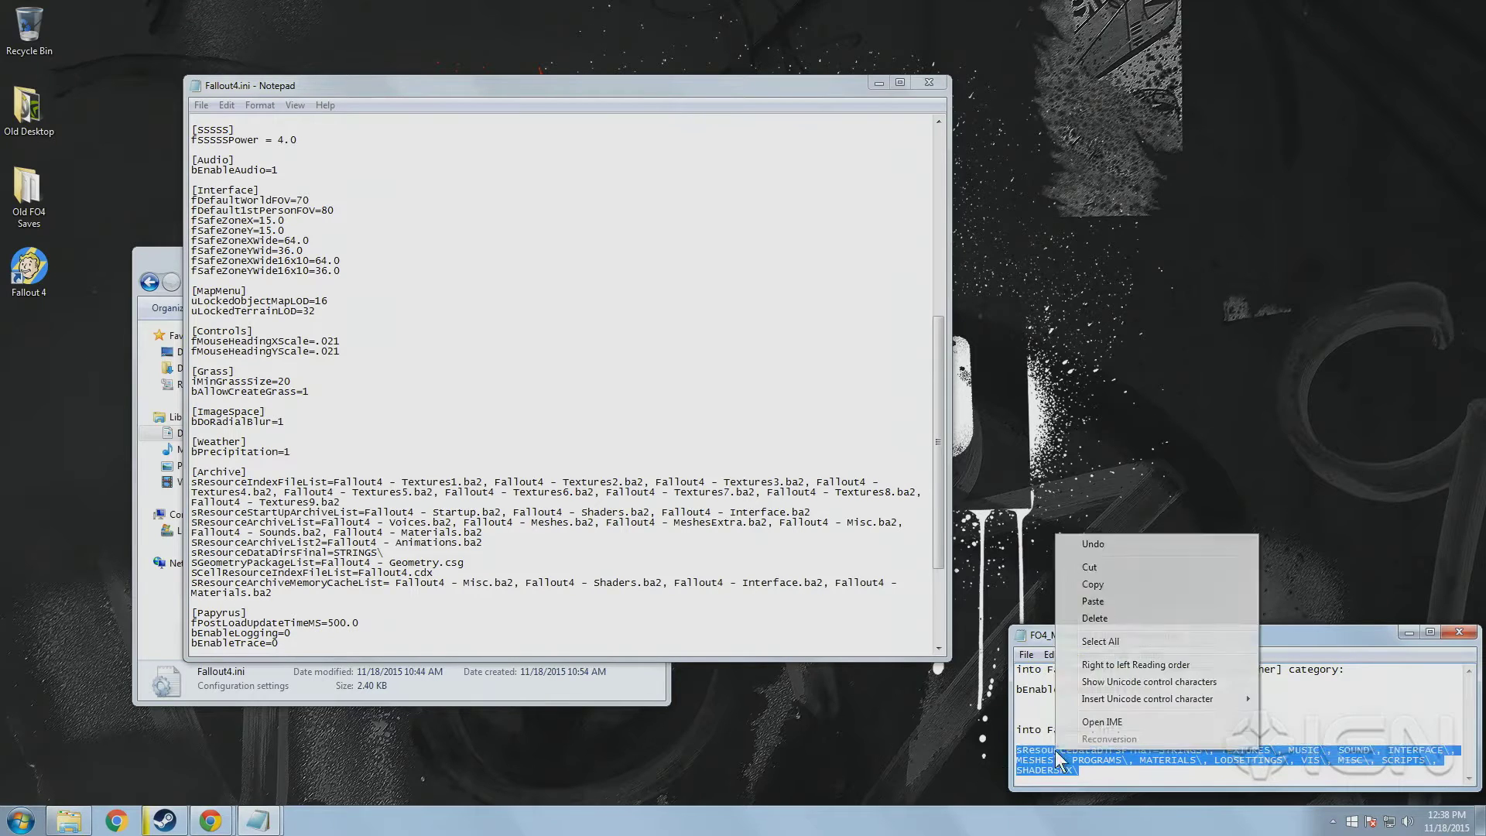
{"action": "left_click", "coordinate": [1110, 585]}
{"action": "left_click_drag", "start_coordinate": [391, 552], "coordinate": [155, 558]}
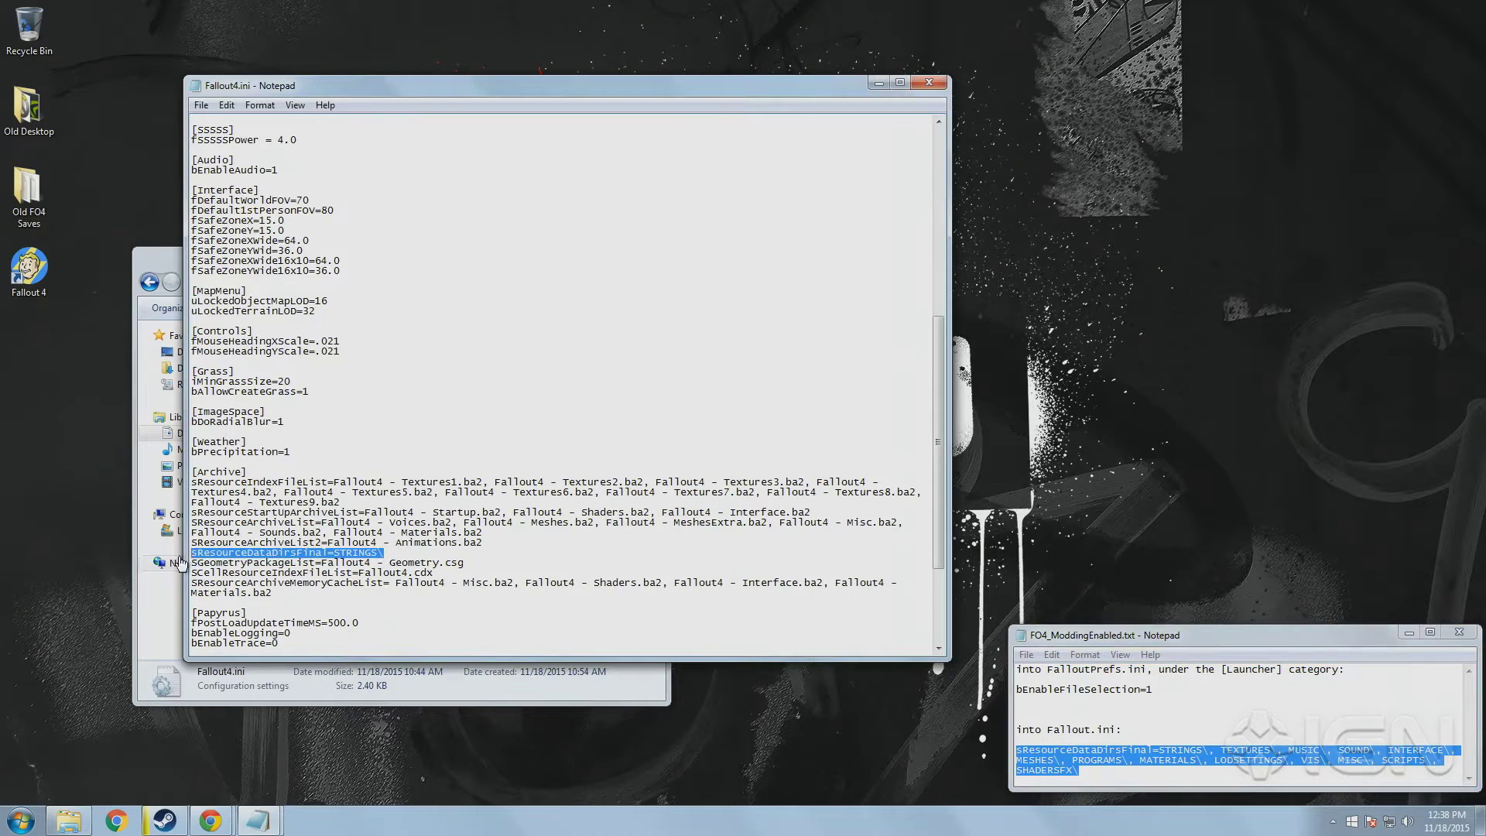
{"action": "right_click", "coordinate": [225, 555]}
{"action": "left_click", "coordinate": [261, 624]}
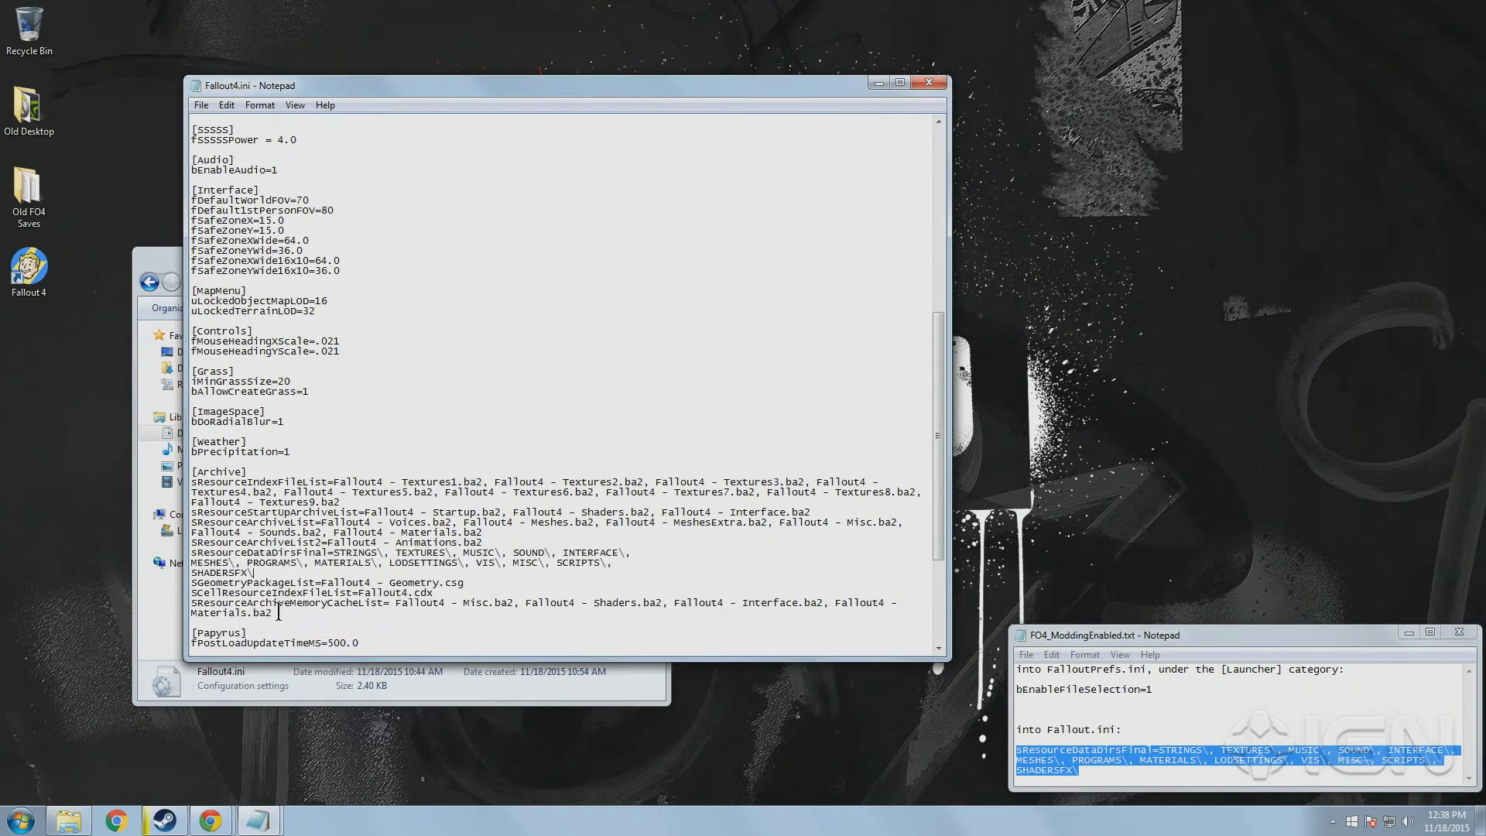
{"action": "left_click", "coordinate": [201, 105]}
{"action": "left_click", "coordinate": [225, 156]}
Close Fallout4.ini and open Fallout4Prefs.ini from the settings folder.
{"action": "left_click", "coordinate": [929, 82]}
{"action": "left_click", "coordinate": [341, 428]}
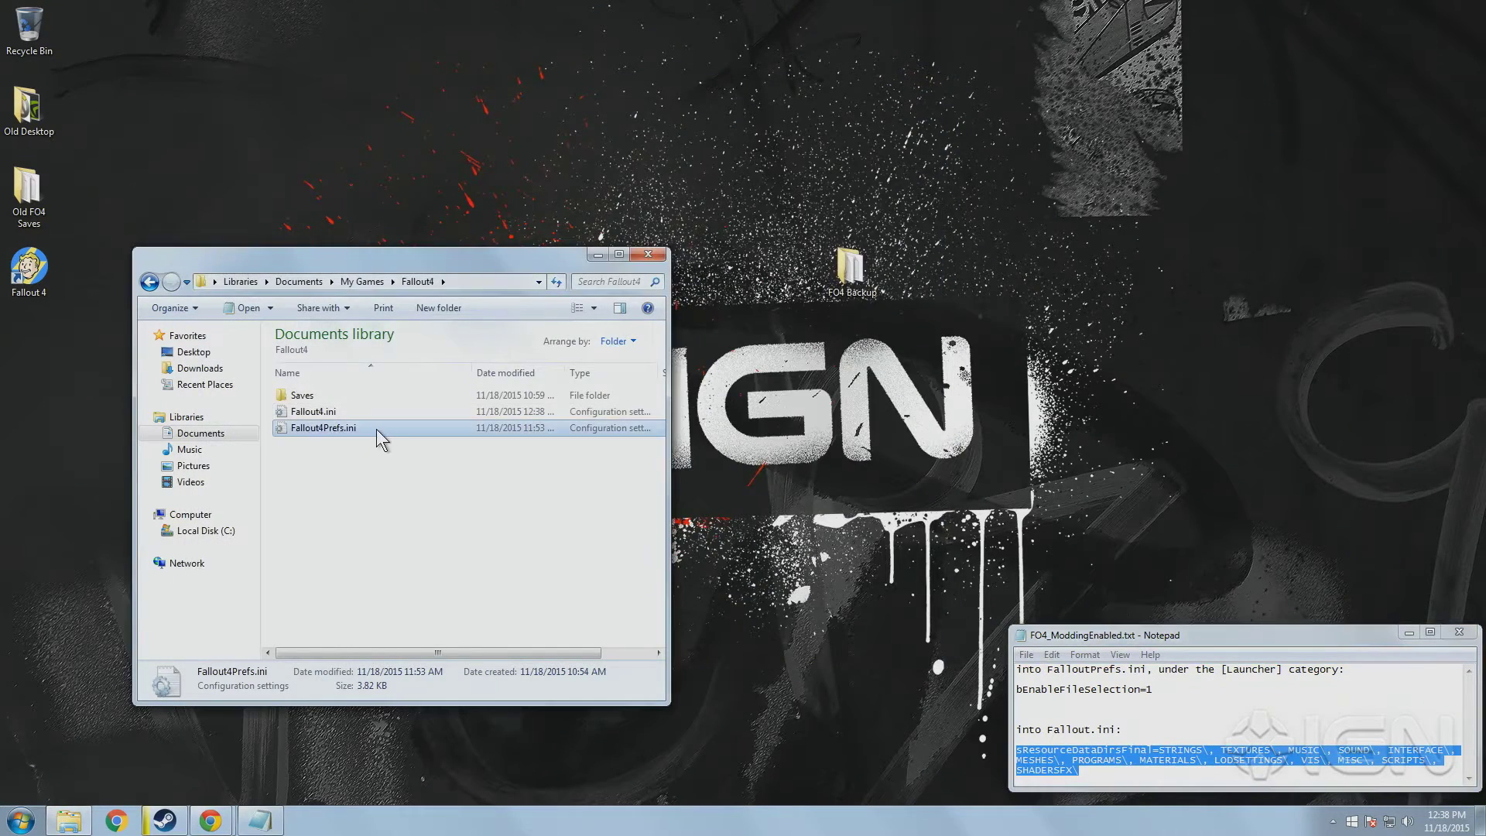
{"action": "double_click", "coordinate": [377, 429]}
{"action": "scroll", "coordinate": [576, 316], "scroll_direction": "down", "scroll_amount": 20}
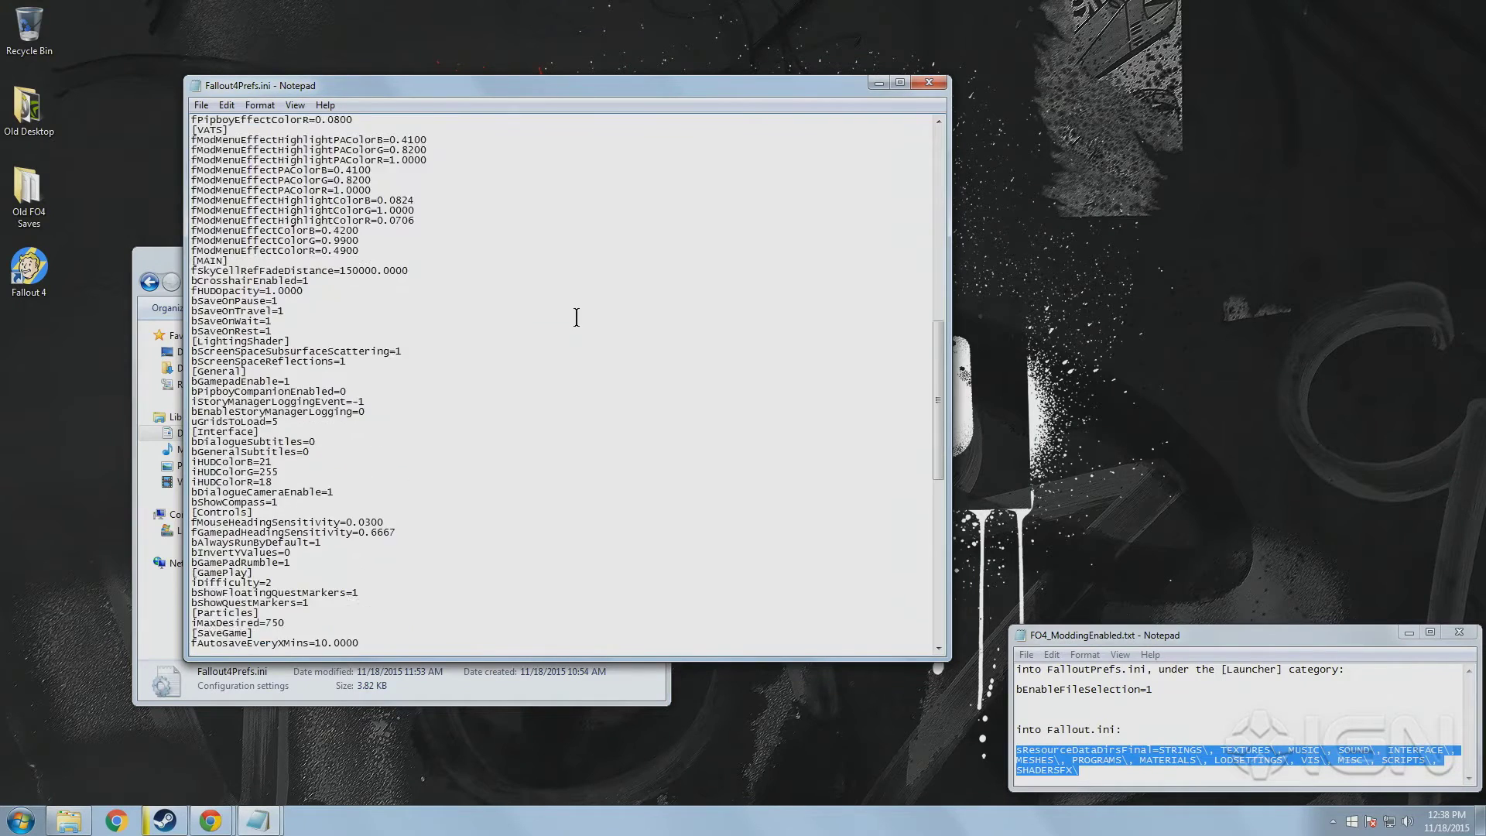
{"action": "scroll", "coordinate": [577, 318], "scroll_direction": "down", "scroll_amount": 18}
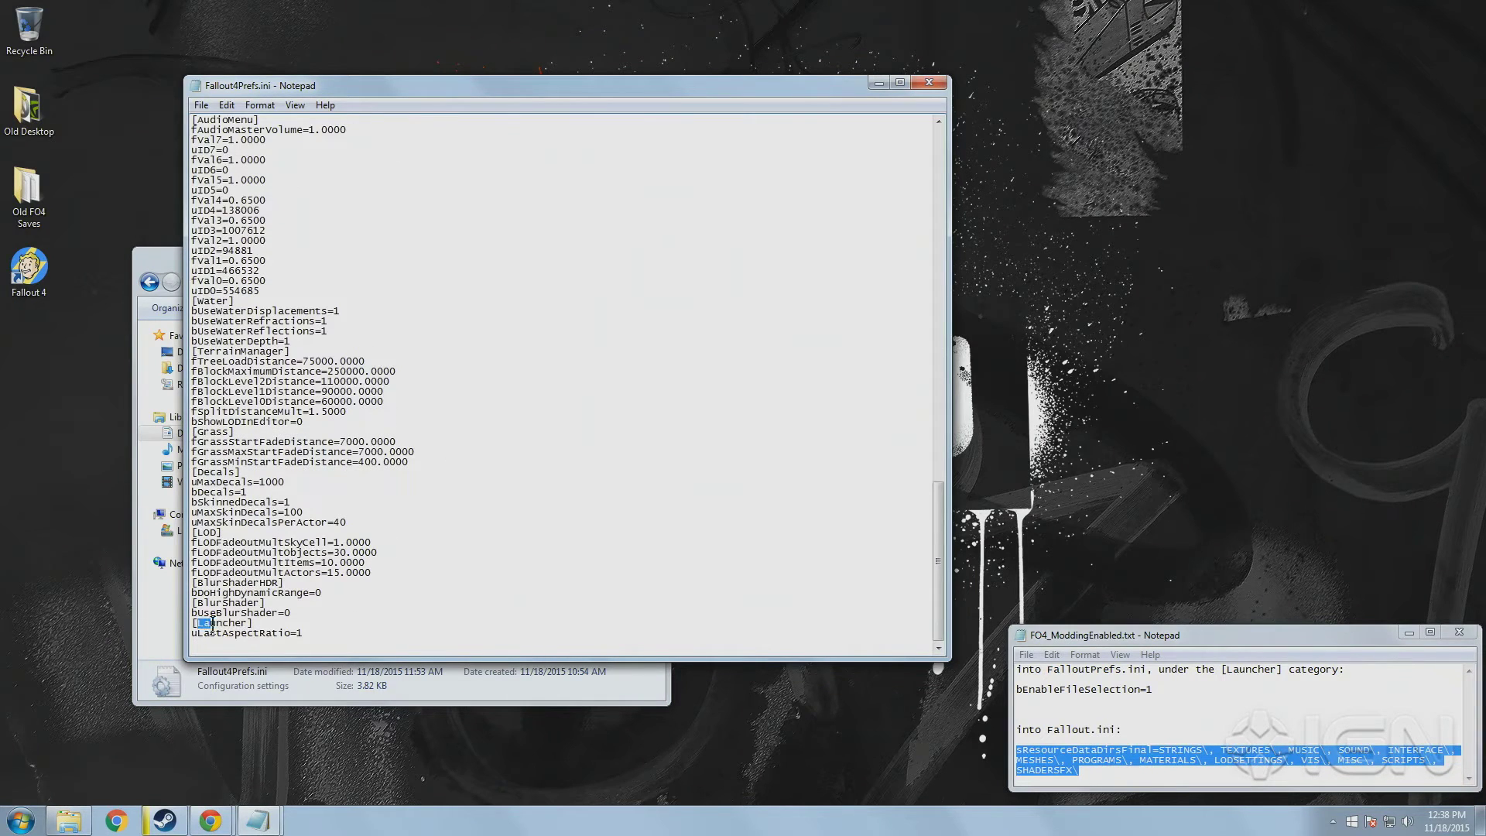
Add bEnableFileSelection=1 under [Launcher] in Fallout4Prefs.ini and save it.
{"action": "key", "text": "Return"}
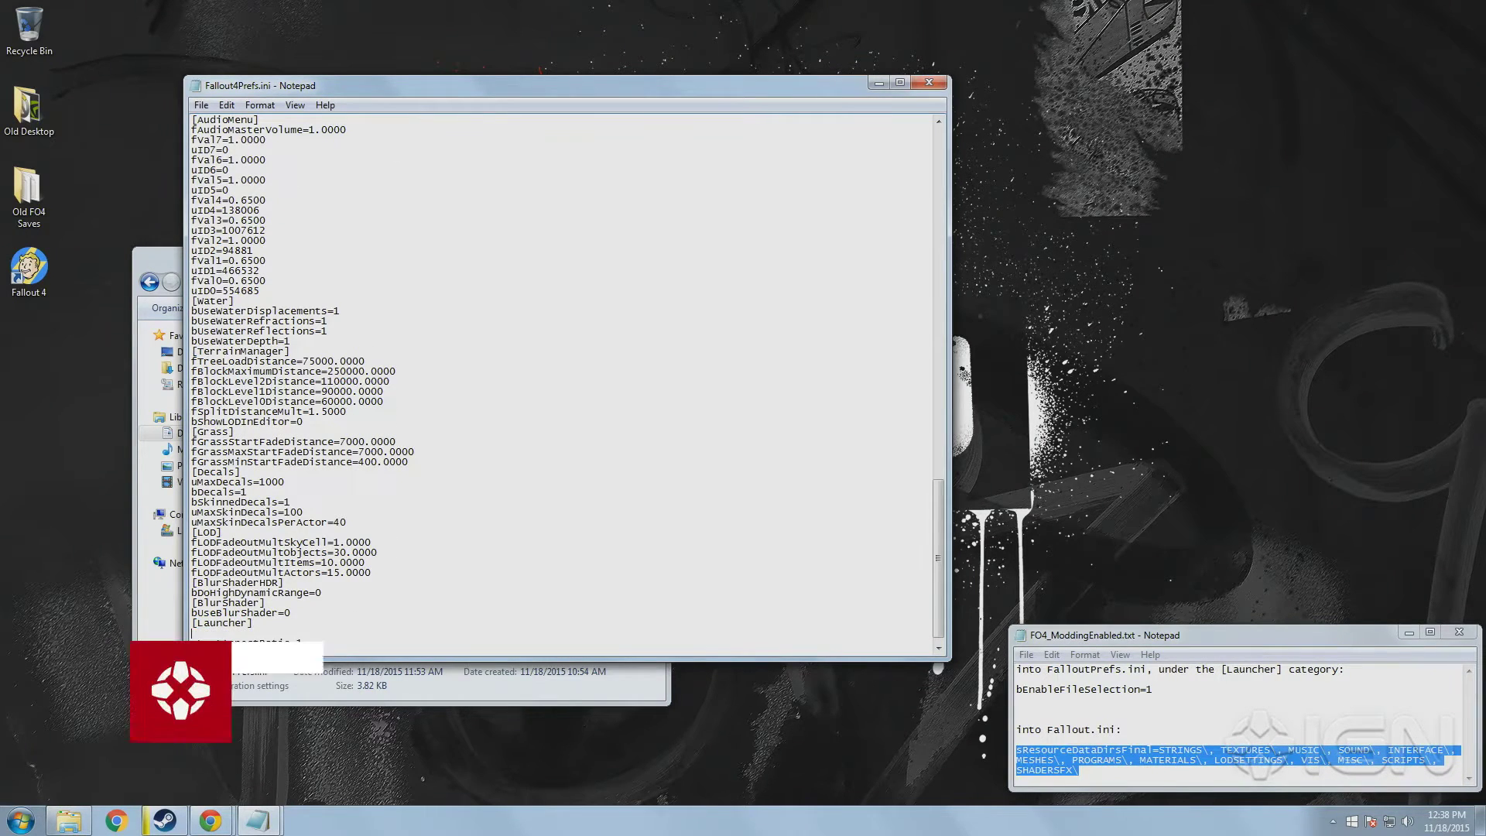
{"action": "left_click_drag", "start_coordinate": [1154, 690], "coordinate": [1006, 688]}
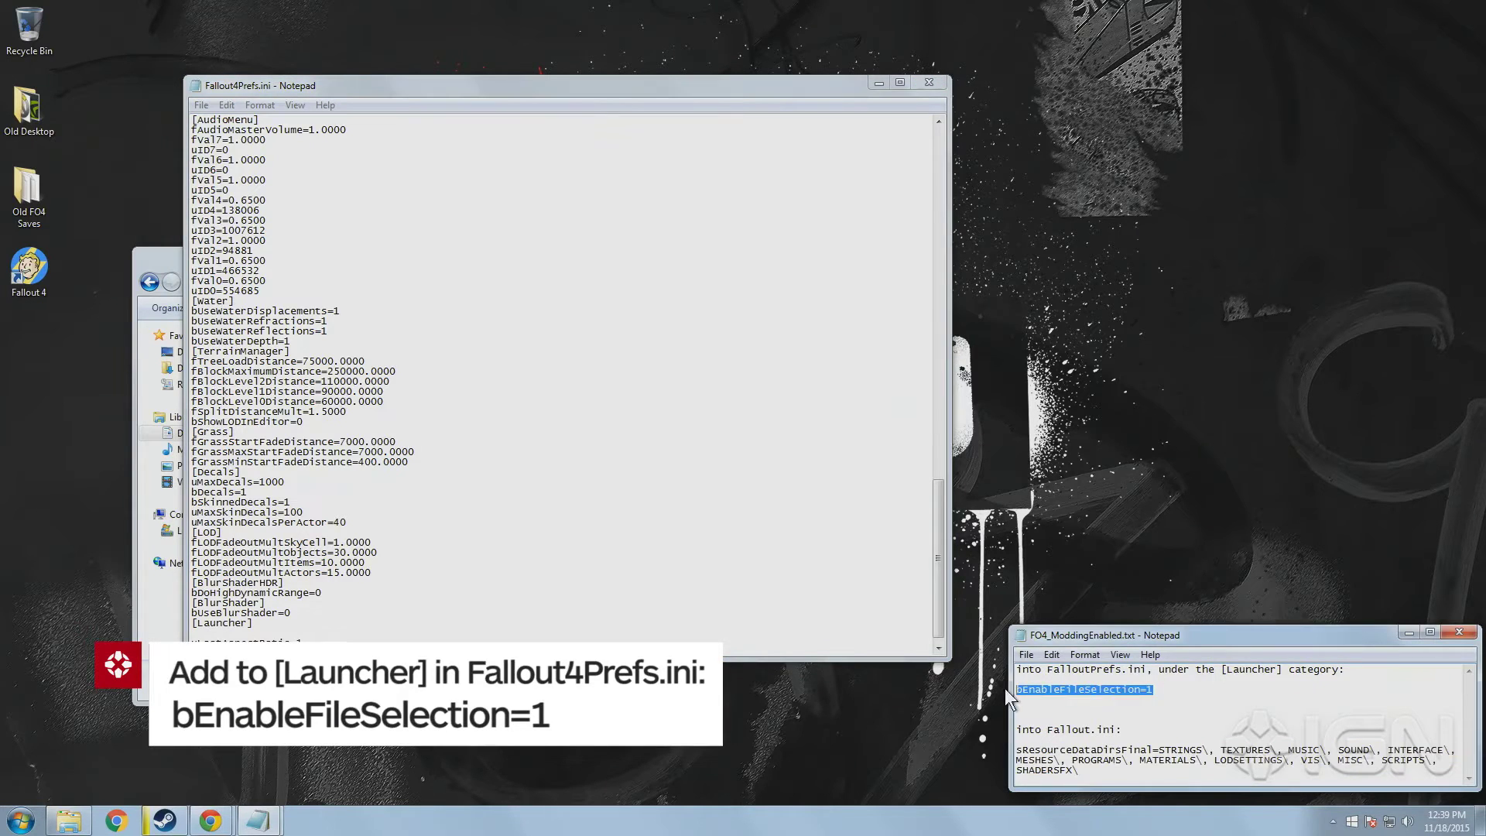
{"action": "left_click", "coordinate": [359, 630]}
{"action": "key", "text": "ctrl+v"}
{"action": "key", "text": "shift+Home"}
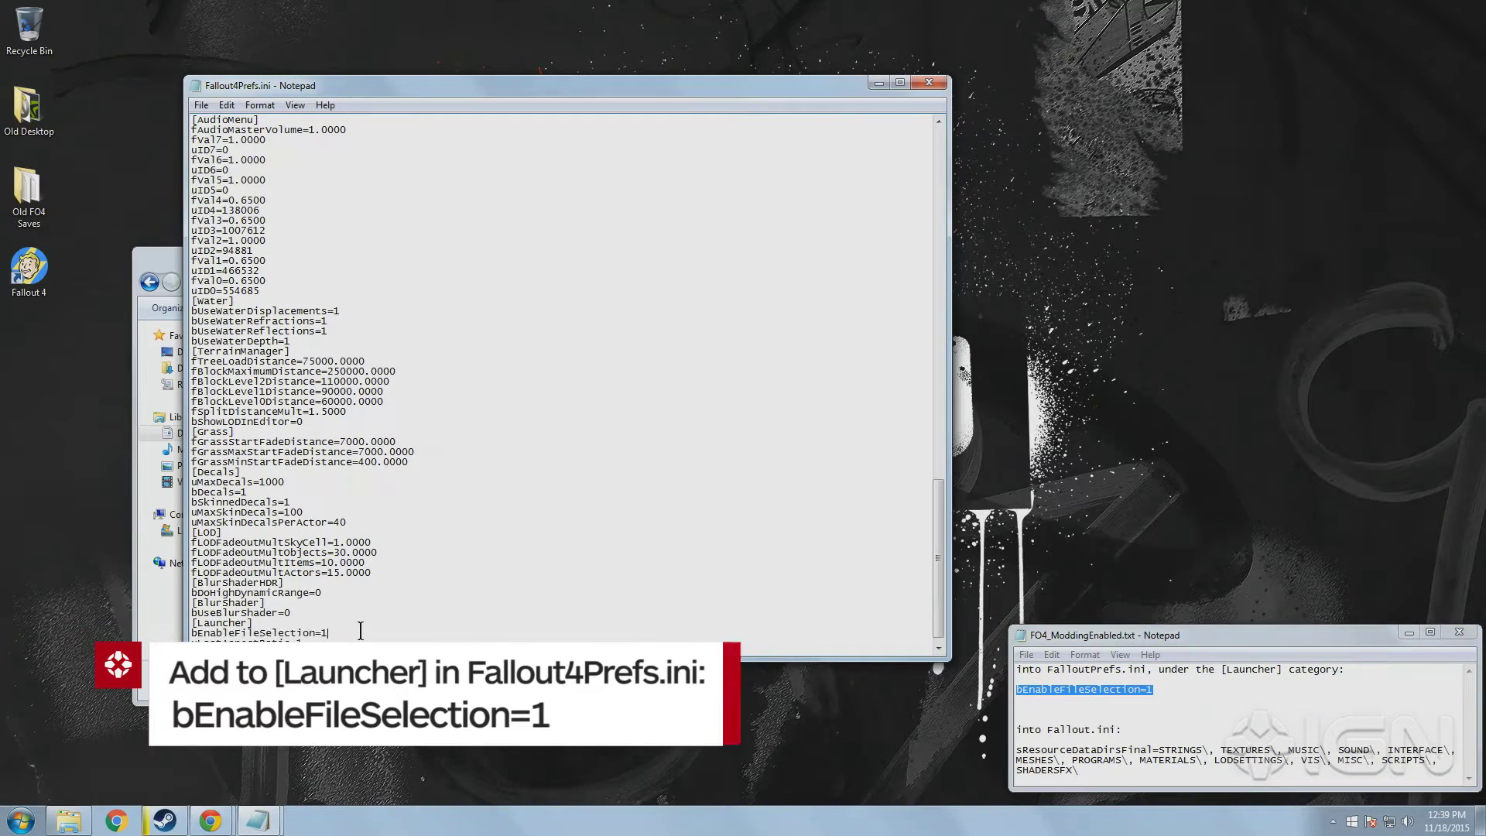
{"action": "left_click", "coordinate": [340, 633]}
{"action": "left_click", "coordinate": [203, 105]}
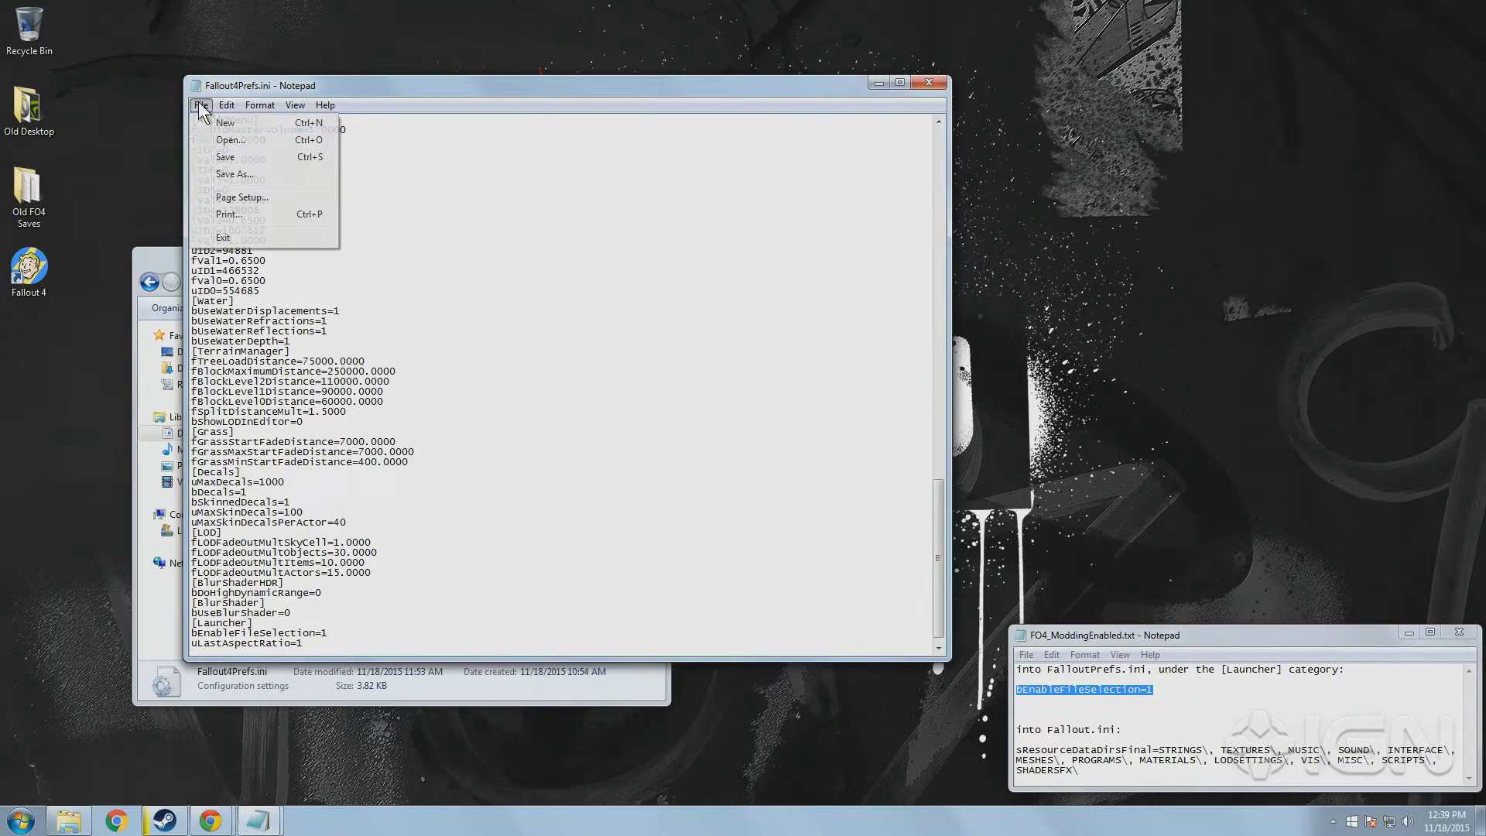
{"action": "left_click", "coordinate": [225, 157]}
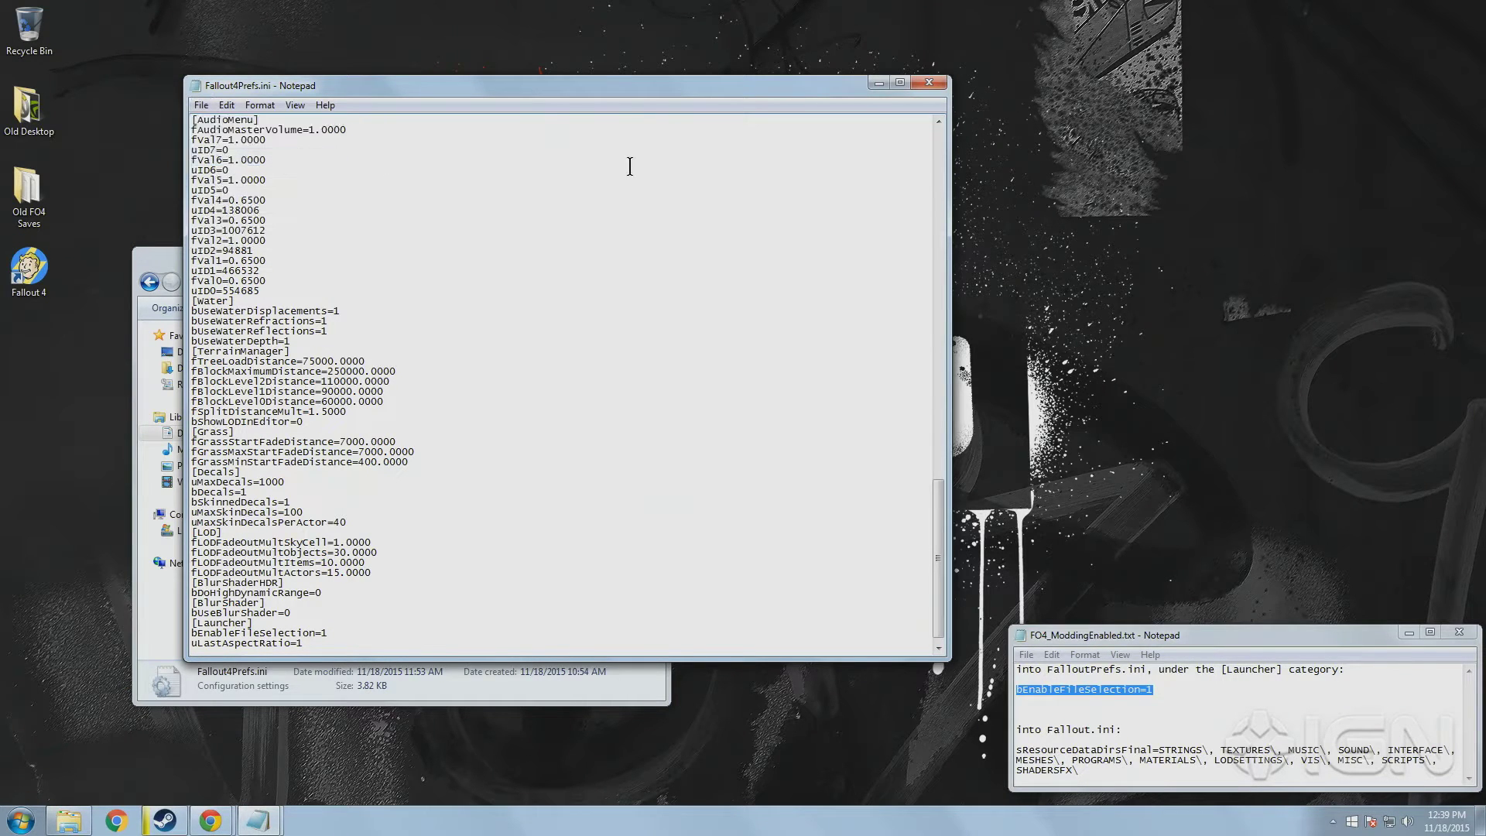
Close Fallout4Prefs.ini and the modding instructions note.
{"action": "left_click", "coordinate": [941, 81]}
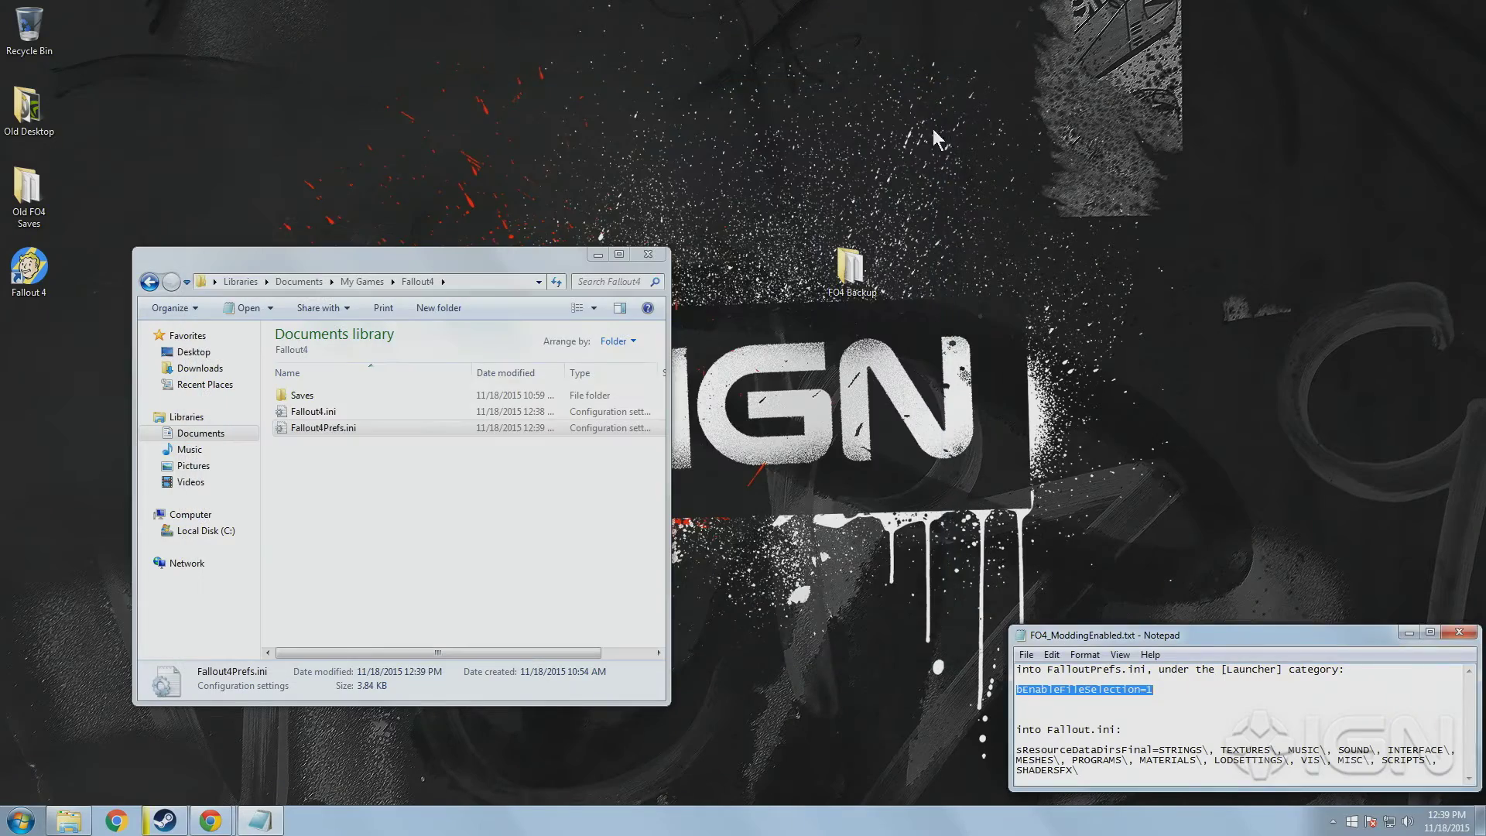
{"action": "left_click", "coordinate": [1317, 706]}
{"action": "left_click", "coordinate": [1459, 631]}
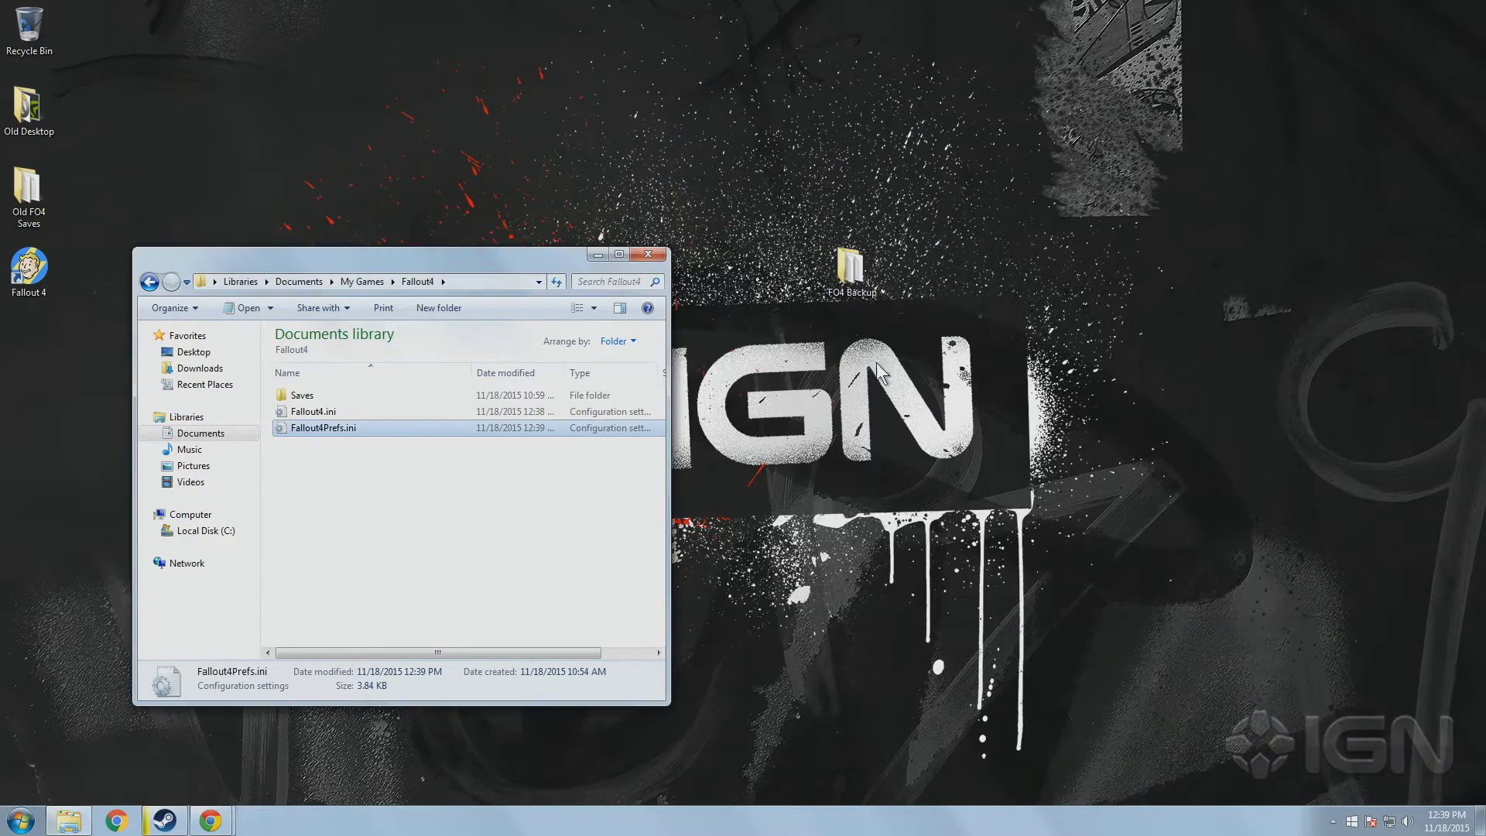
Close the settings folder and manually download the main Full Dialogue Interface file from its Files list.
{"action": "left_click", "coordinate": [649, 255]}
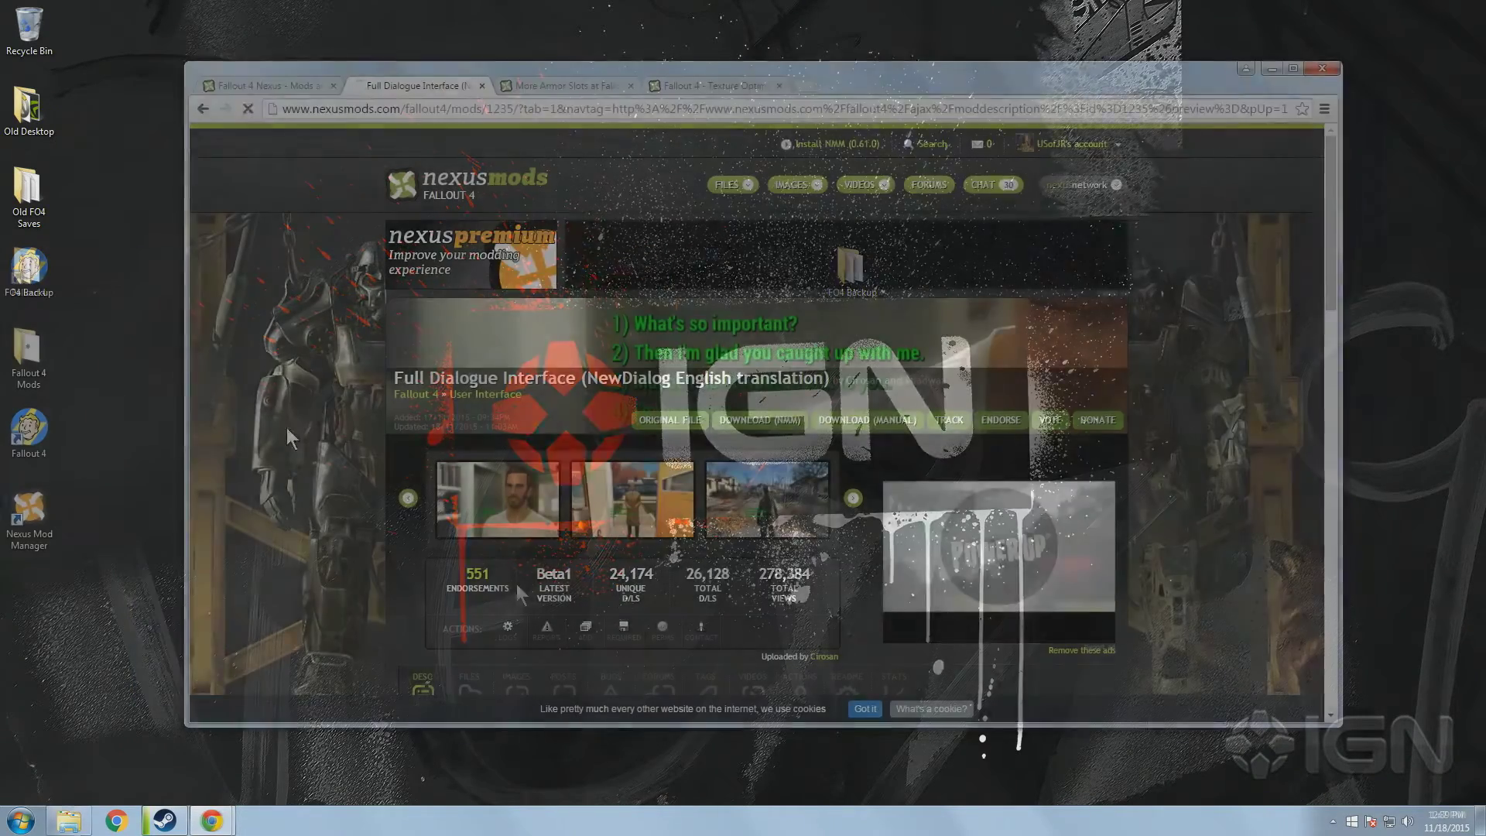
{"action": "scroll", "coordinate": [274, 430], "scroll_direction": "down", "scroll_amount": 2}
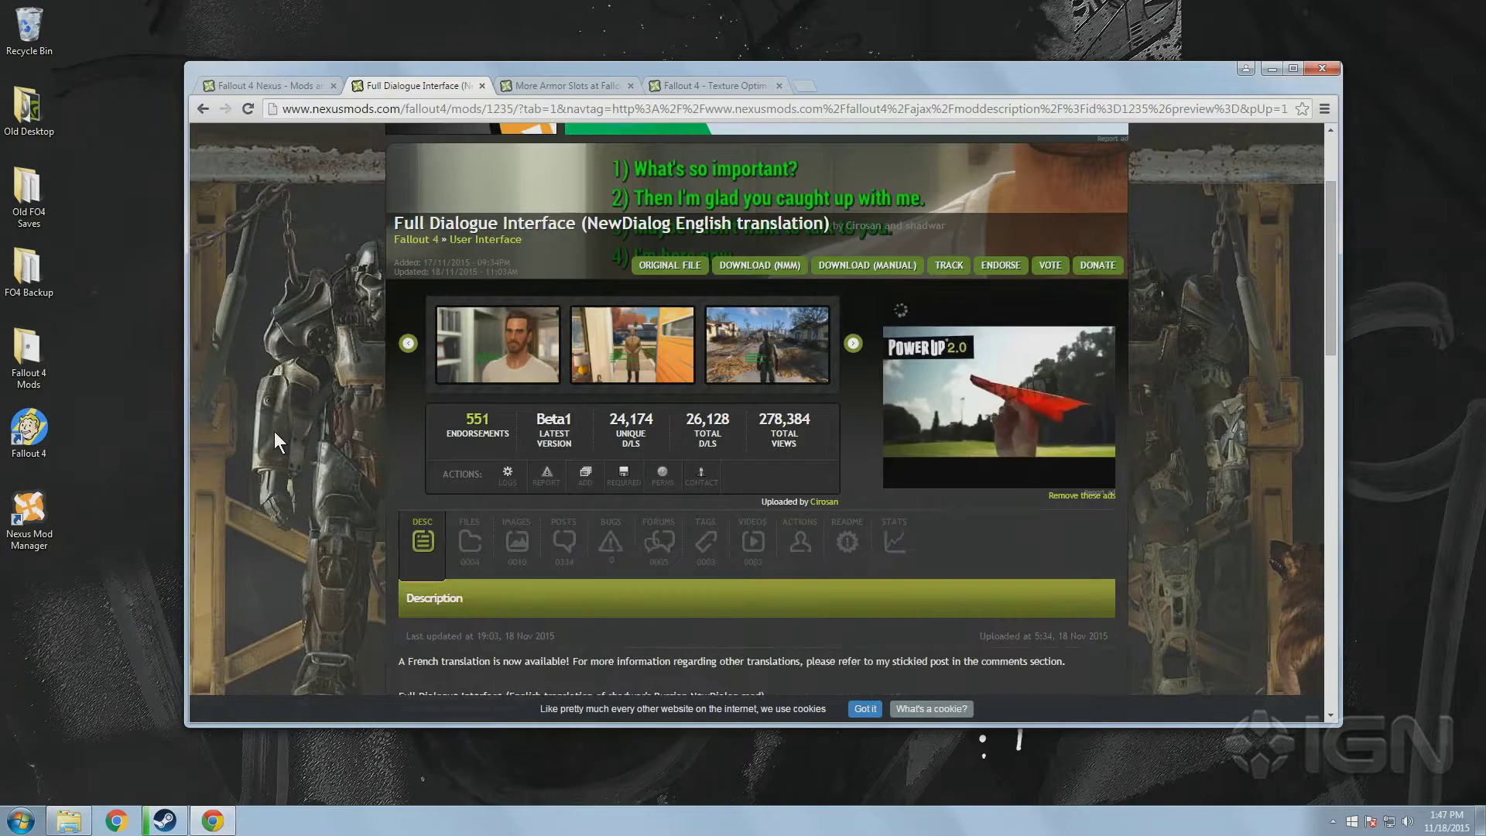
{"action": "left_click", "coordinate": [466, 540]}
{"action": "scroll", "coordinate": [466, 537], "scroll_direction": "down", "scroll_amount": 3}
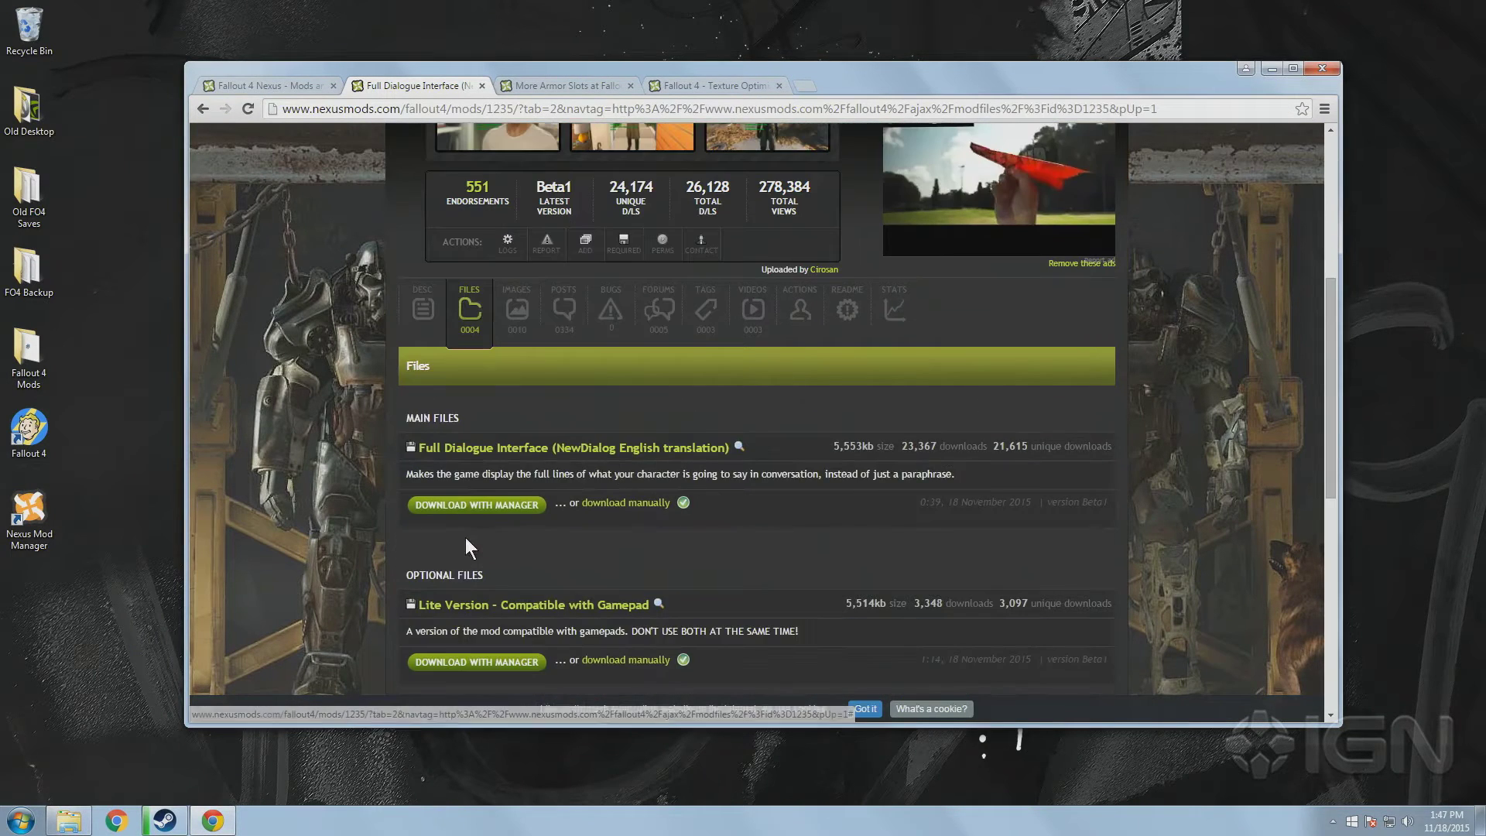
{"action": "left_click", "coordinate": [607, 503]}
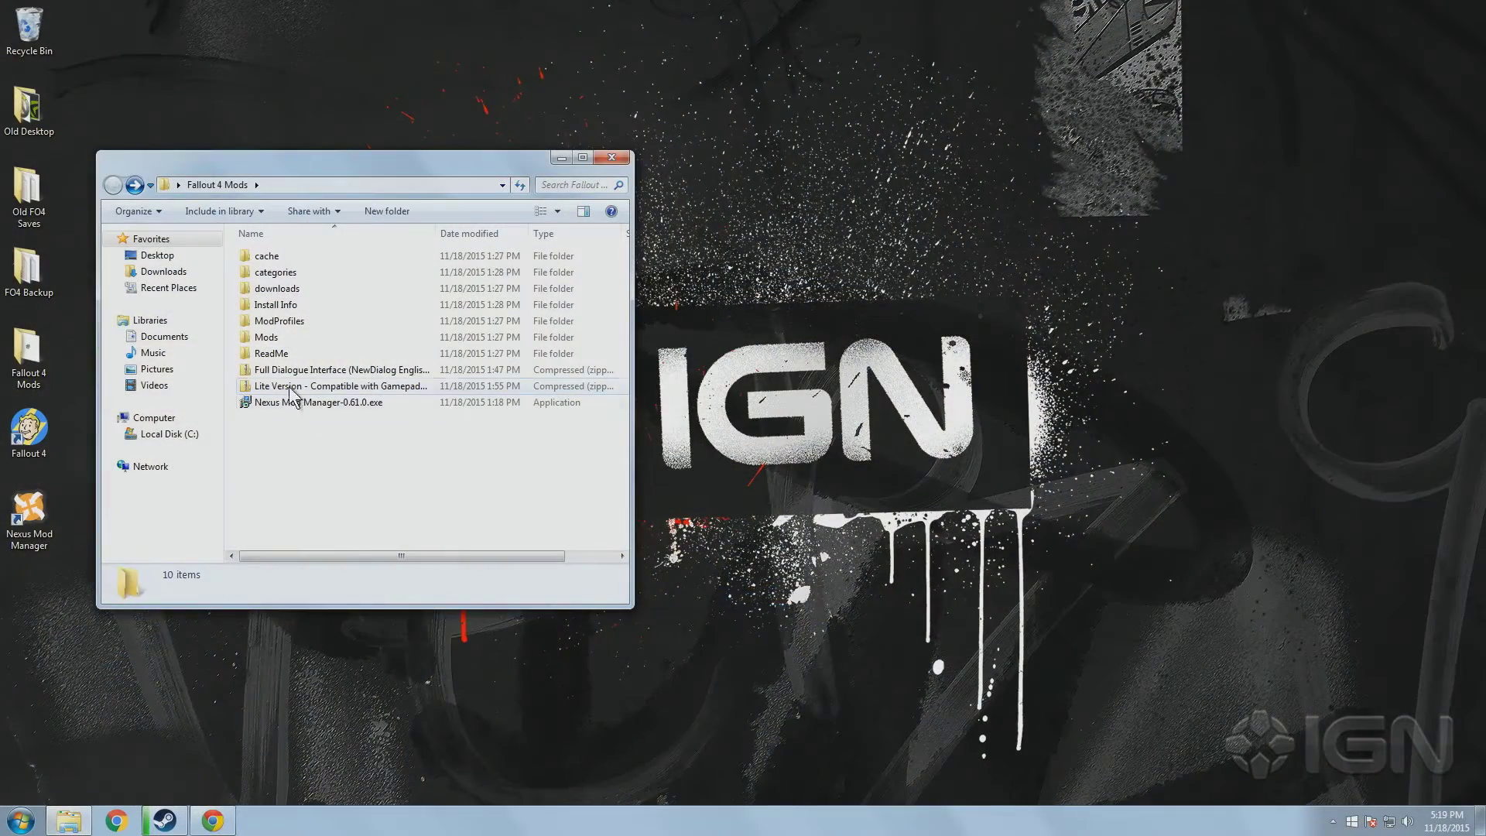
Open the Lite Version gamepad zip in 7-Zip via 7-Zip > Open archive.
{"action": "right_click", "coordinate": [283, 388]}
{"action": "mouse_move", "coordinate": [335, 447]}
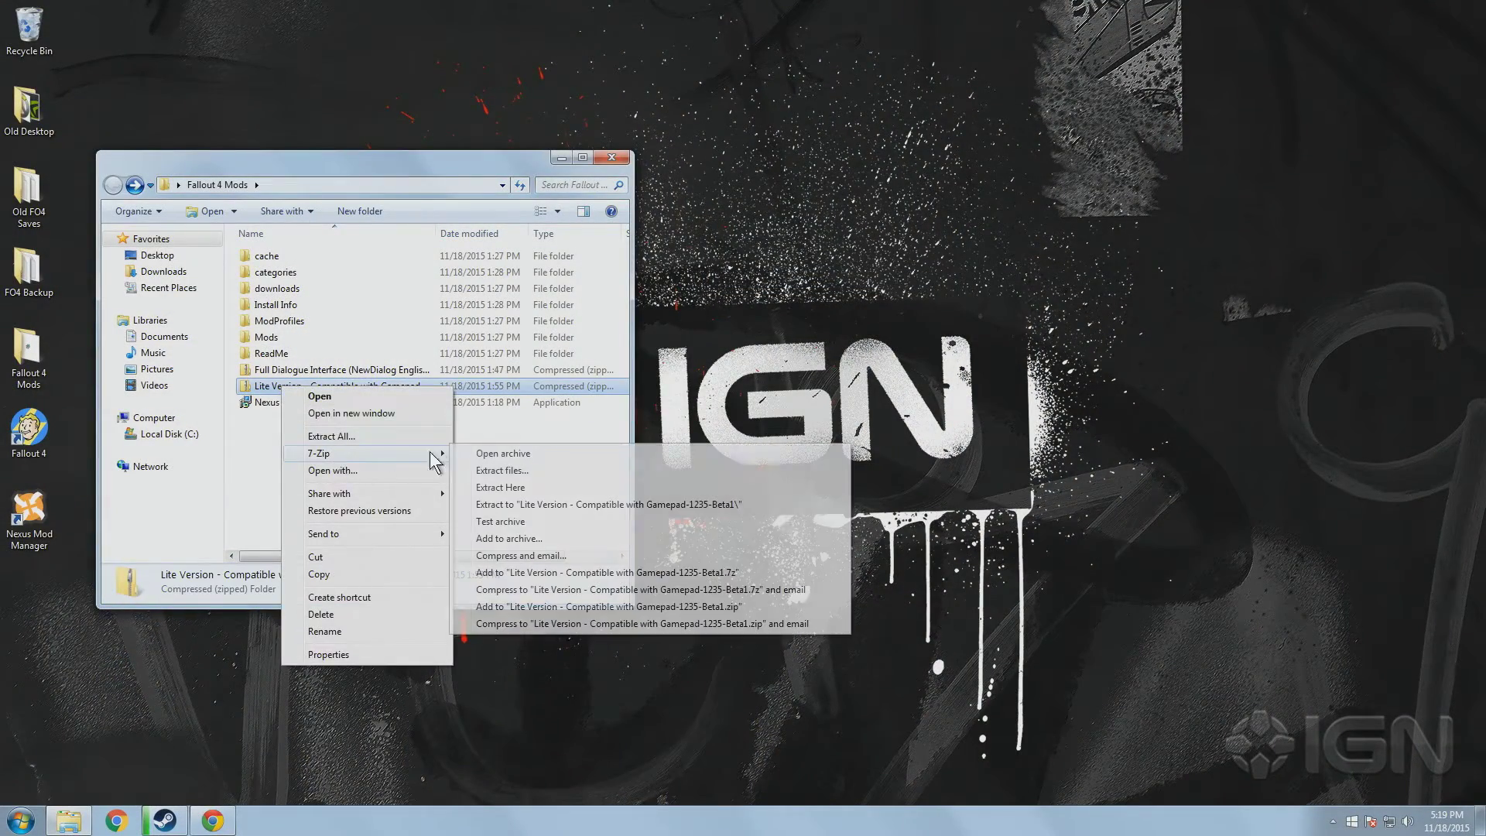
{"action": "left_click", "coordinate": [472, 453]}
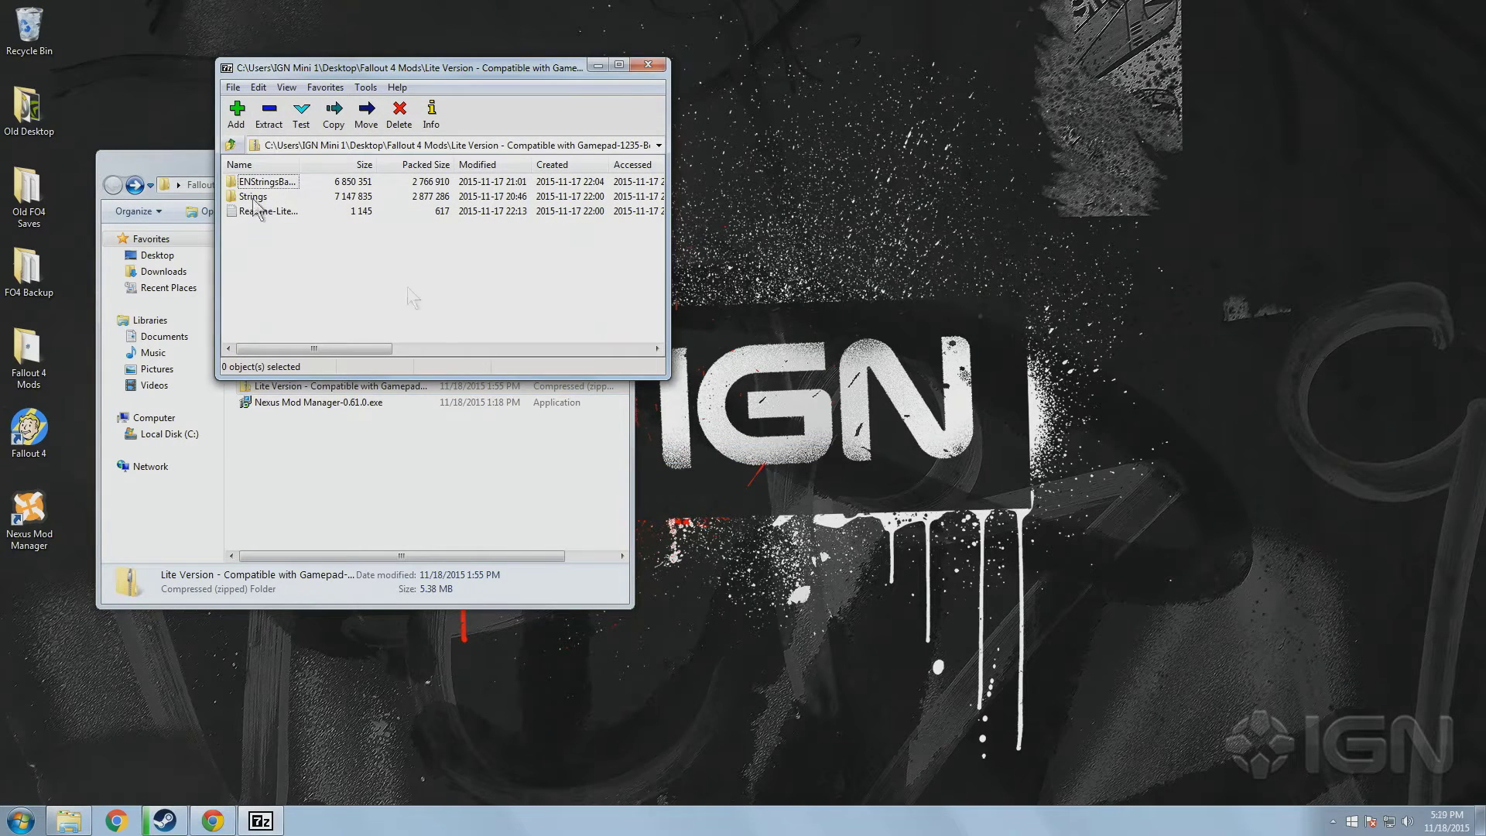
{"action": "left_click", "coordinate": [39, 831]}
{"action": "right_click", "coordinate": [72, 831]}
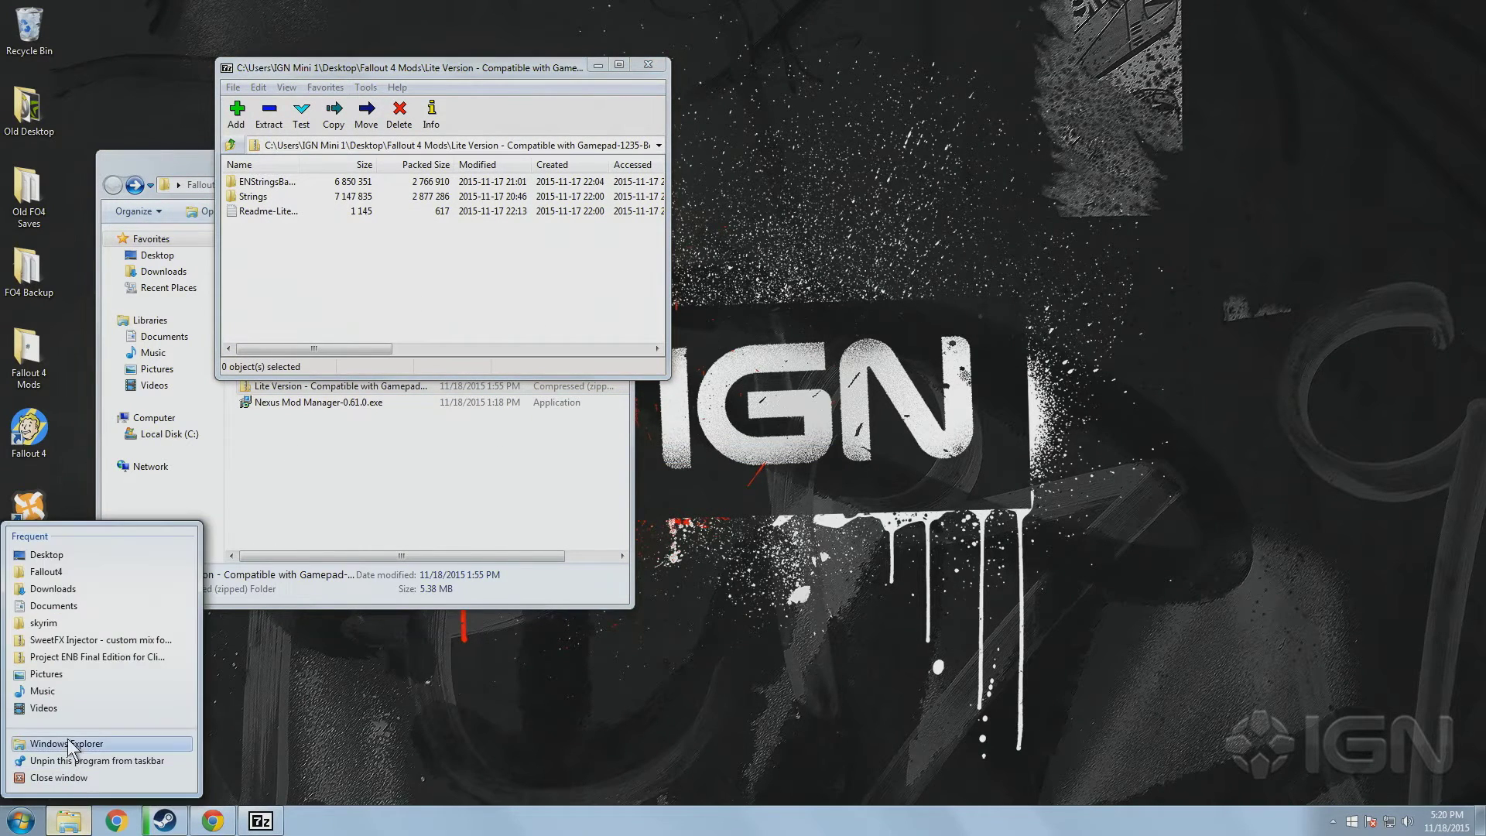
In a new Explorer window, go to C:\Program Files (x86)\Steam\SteamApps\common\Fallout 4\Data.
{"action": "left_click", "coordinate": [74, 751]}
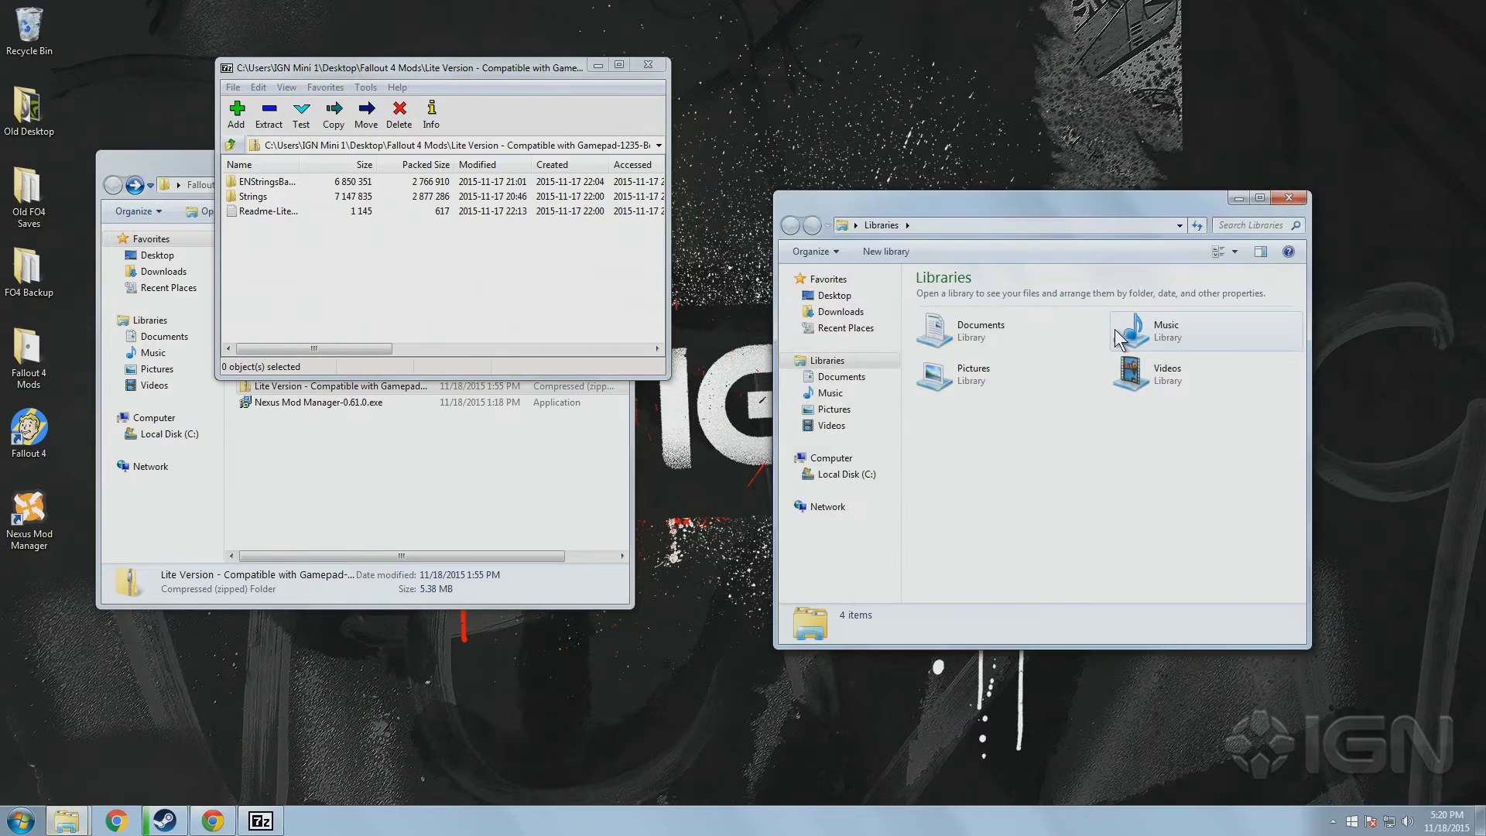
{"action": "left_click", "coordinate": [846, 473]}
{"action": "double_click", "coordinate": [964, 443]}
{"action": "scroll", "coordinate": [967, 445], "scroll_direction": "down", "scroll_amount": 5}
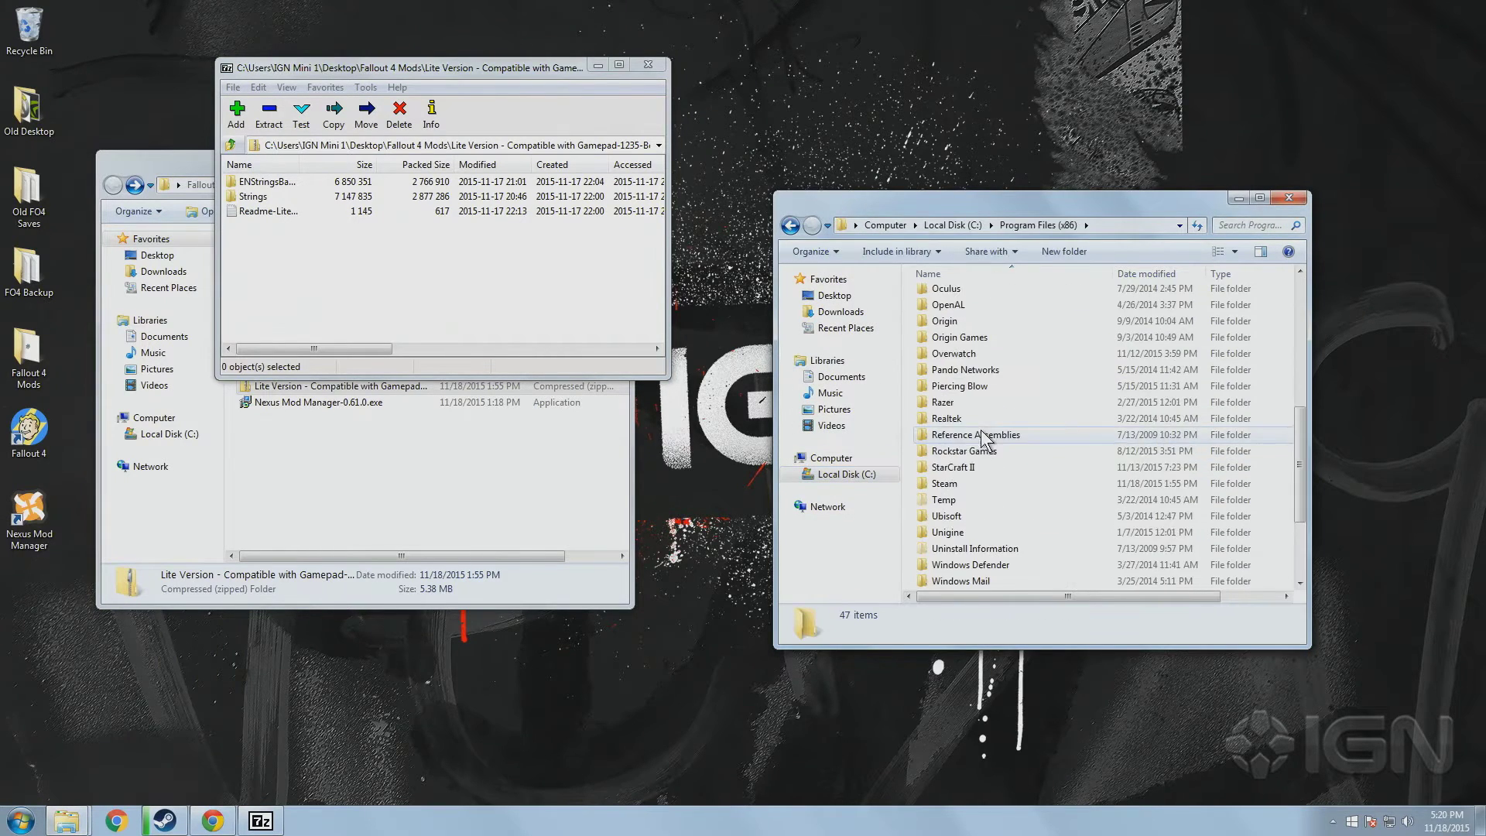
{"action": "double_click", "coordinate": [978, 487]}
{"action": "scroll", "coordinate": [977, 426], "scroll_direction": "down", "scroll_amount": 3}
{"action": "double_click", "coordinate": [986, 499]}
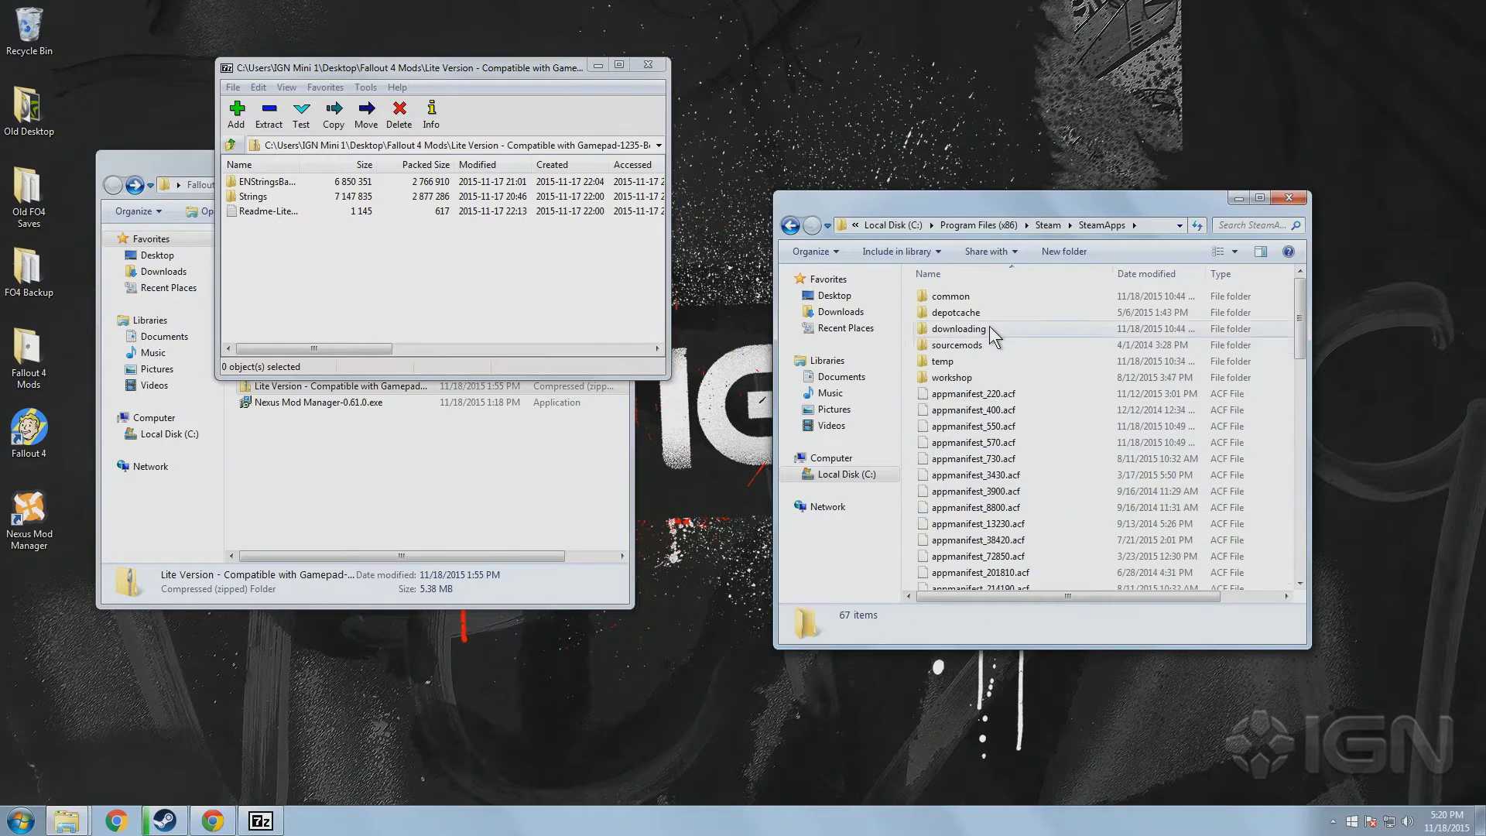
{"action": "double_click", "coordinate": [1006, 296]}
{"action": "double_click", "coordinate": [1004, 523]}
{"action": "double_click", "coordinate": [946, 312]}
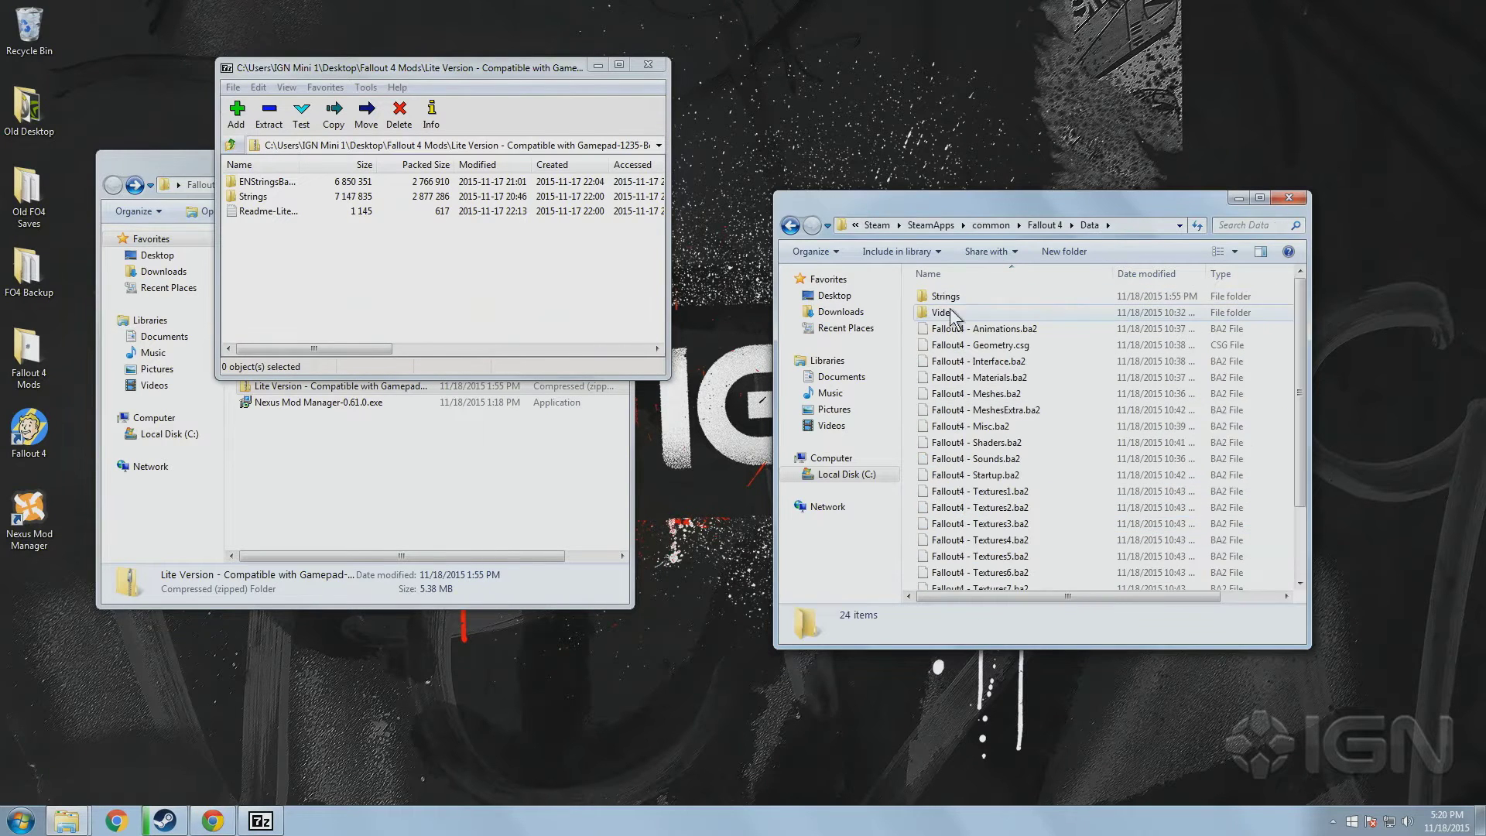
Drag the archive's Strings folder into Data, merging and overwriting for all conflicts.
{"action": "left_click", "coordinate": [300, 245]}
{"action": "left_click", "coordinate": [240, 198]}
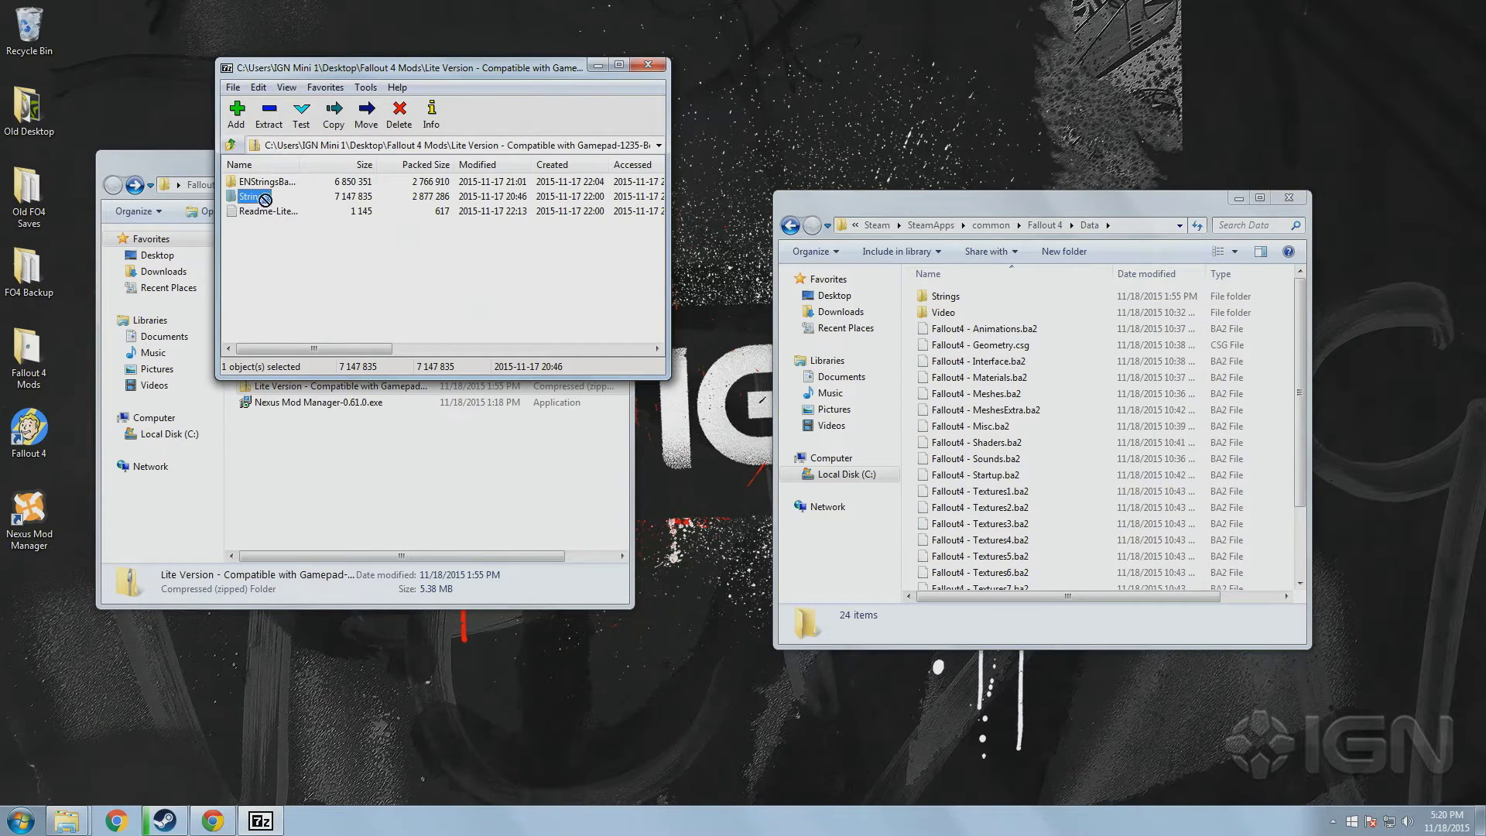
{"action": "left_click_drag", "start_coordinate": [264, 199], "coordinate": [1080, 346]}
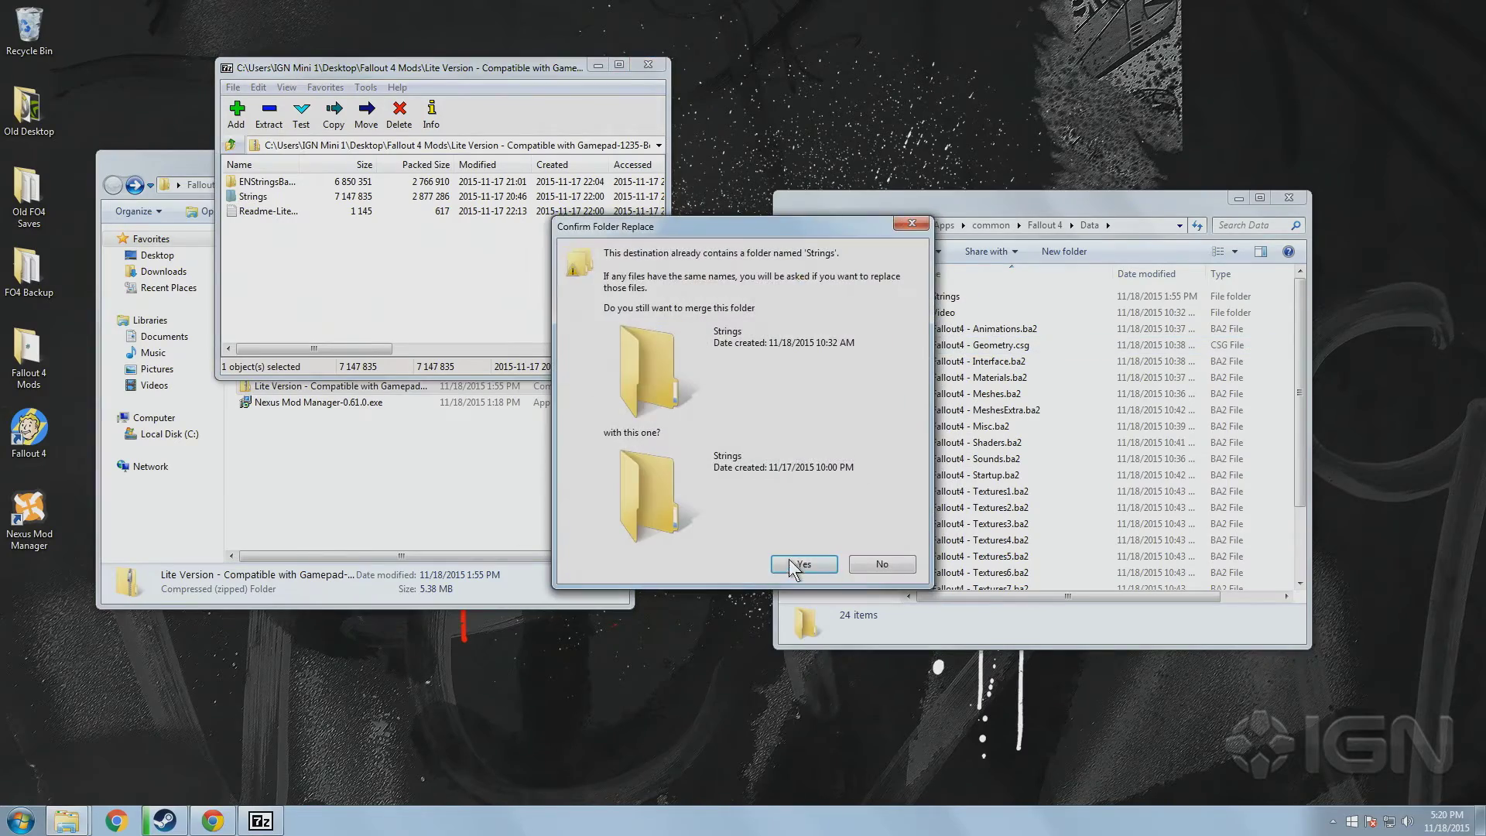
{"action": "left_click", "coordinate": [797, 564]}
{"action": "left_click", "coordinate": [602, 574]}
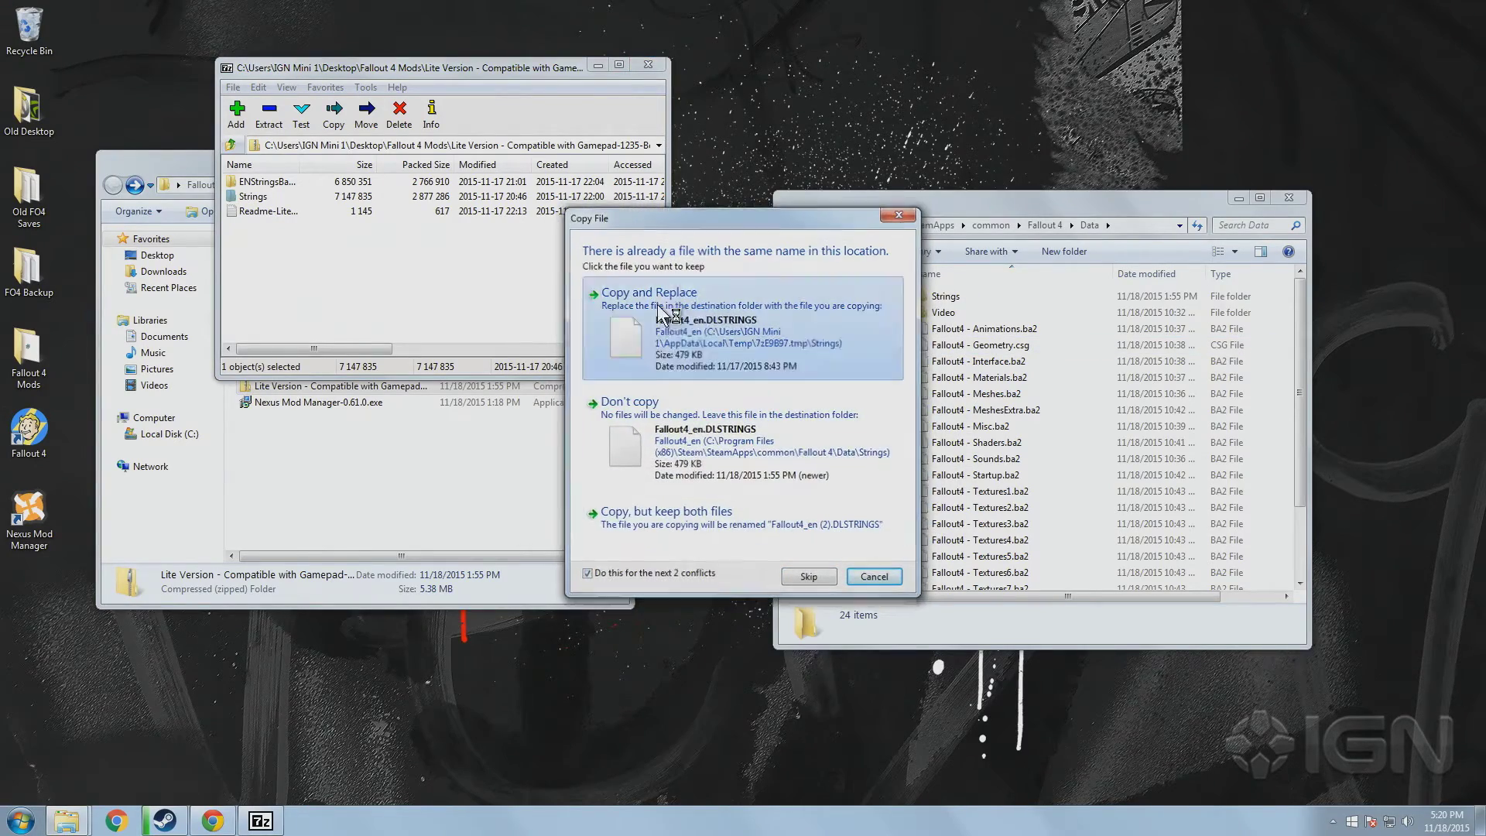
{"action": "left_click", "coordinate": [658, 310]}
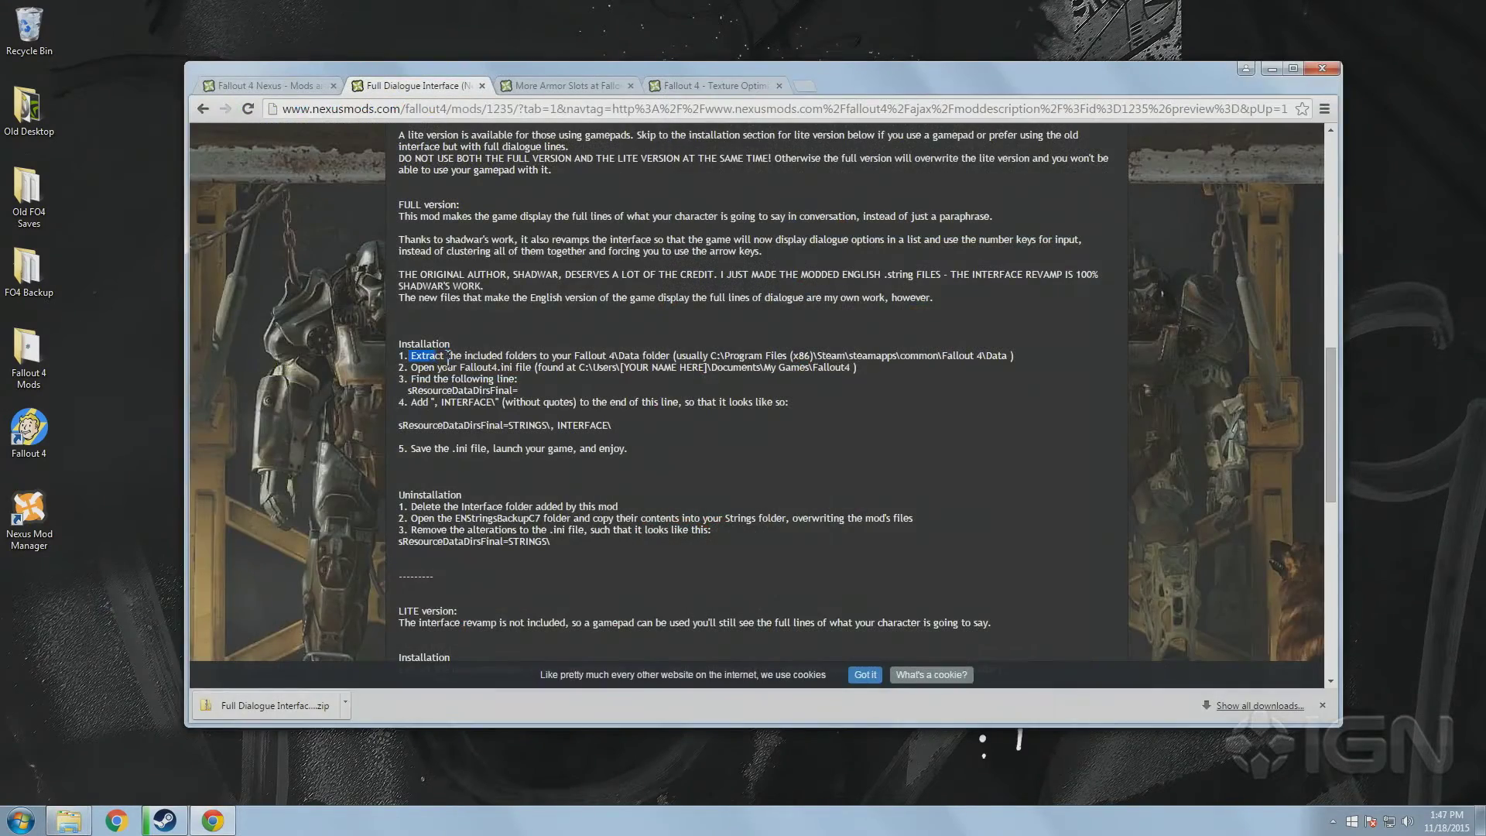
Paste the full folder list over the sResourceDataDirsFinal=STRINGS\ line in Fallout4.ini and save.
{"action": "left_click_drag", "start_coordinate": [448, 357], "coordinate": [831, 422]}
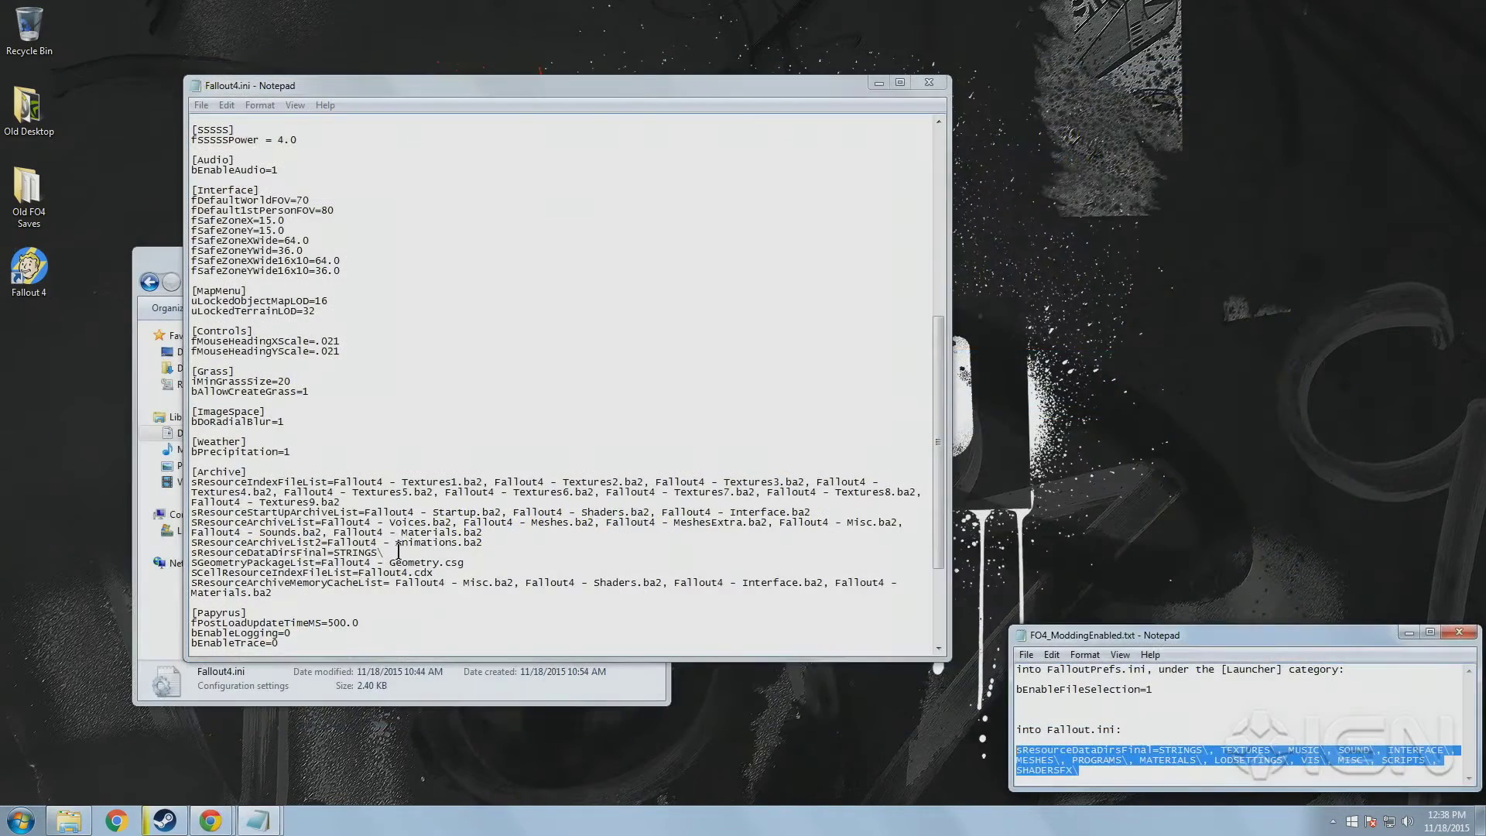
{"action": "left_click_drag", "start_coordinate": [384, 552], "coordinate": [212, 552]}
{"action": "right_click", "coordinate": [211, 553]}
{"action": "left_click", "coordinate": [271, 621]}
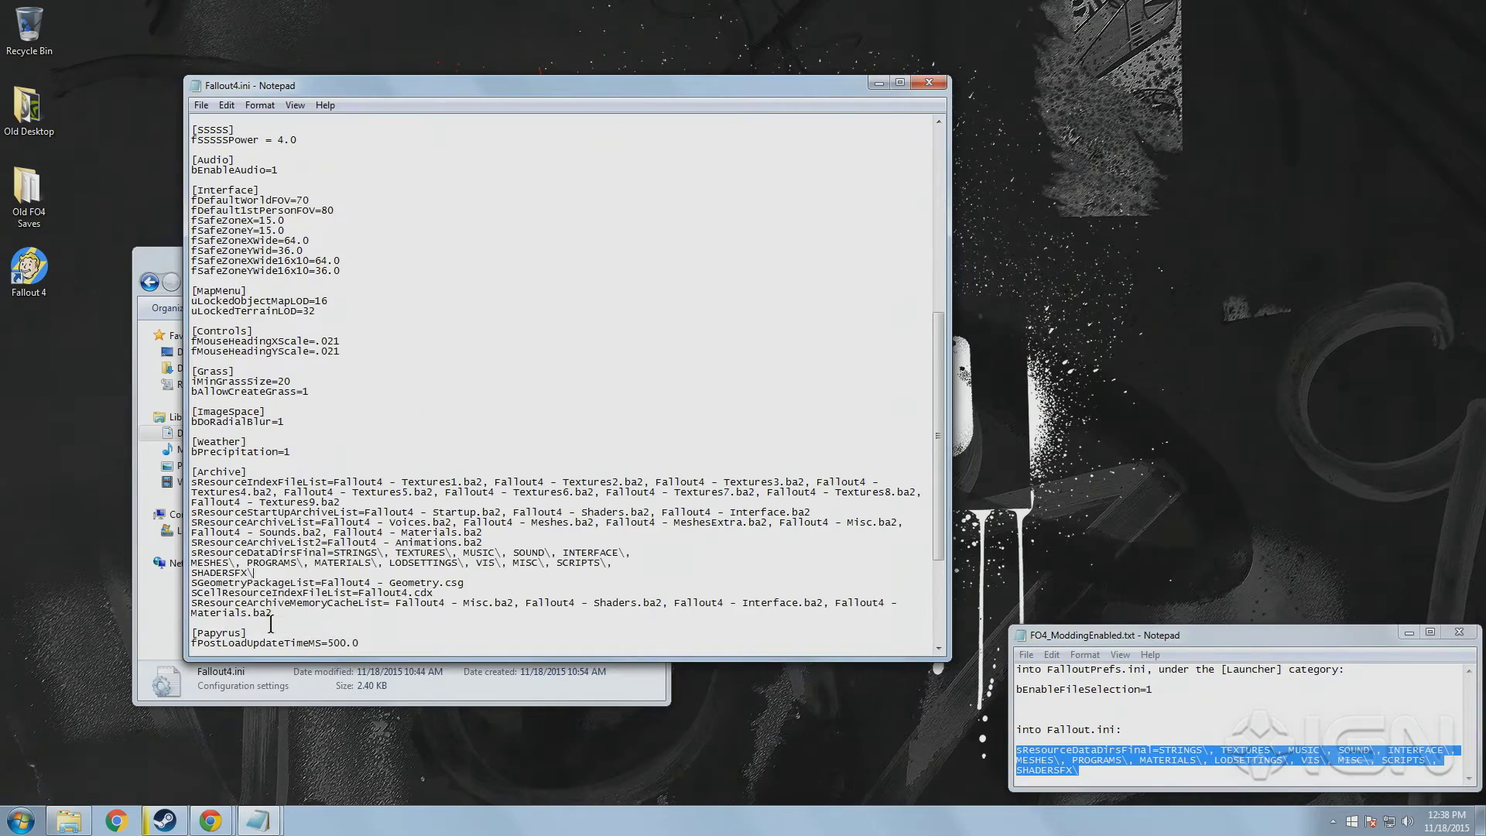
{"action": "left_click", "coordinate": [201, 105]}
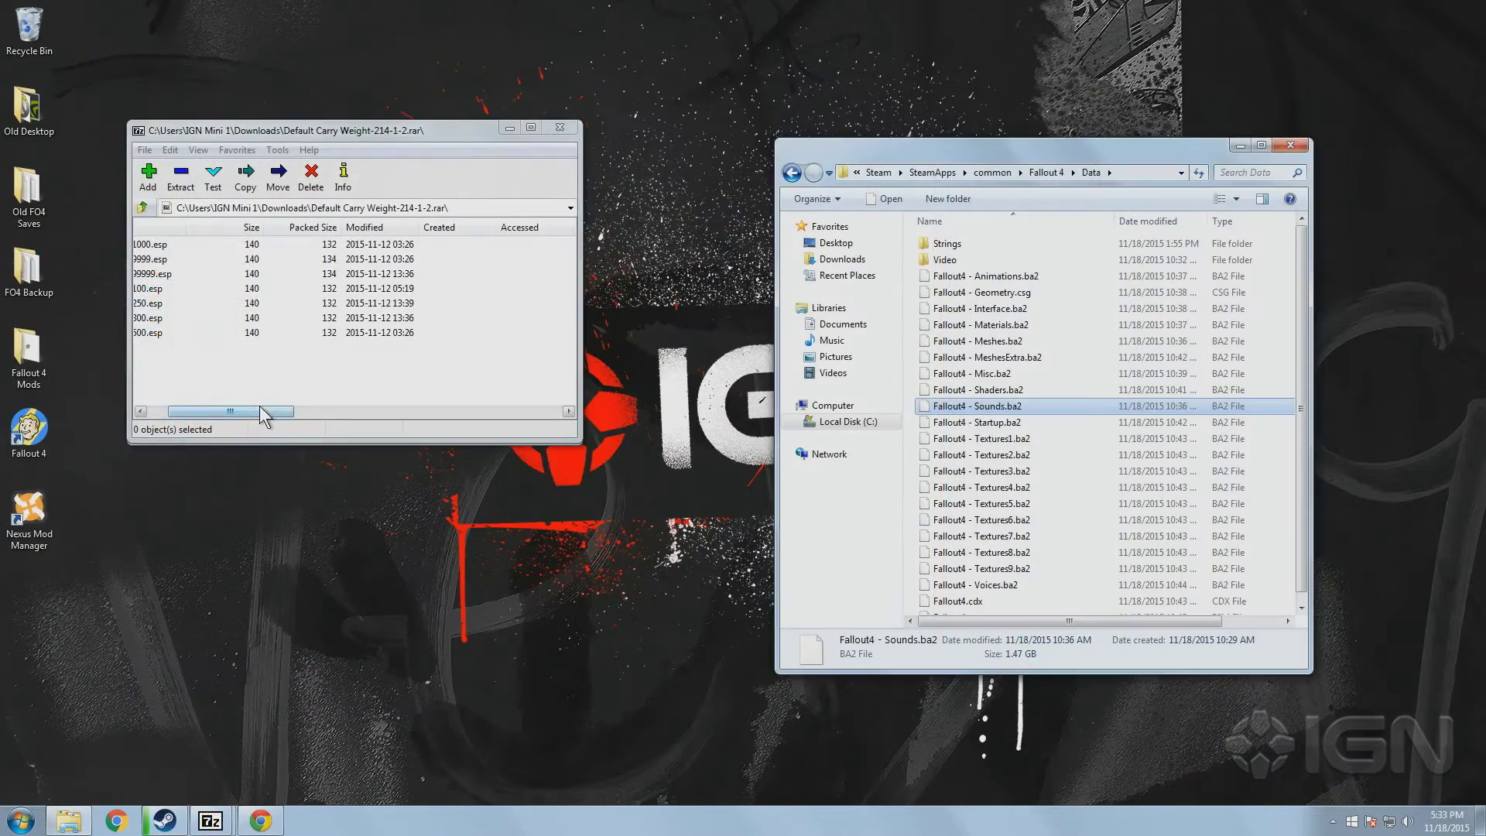
{"action": "left_click_drag", "start_coordinate": [258, 411], "coordinate": [189, 413]}
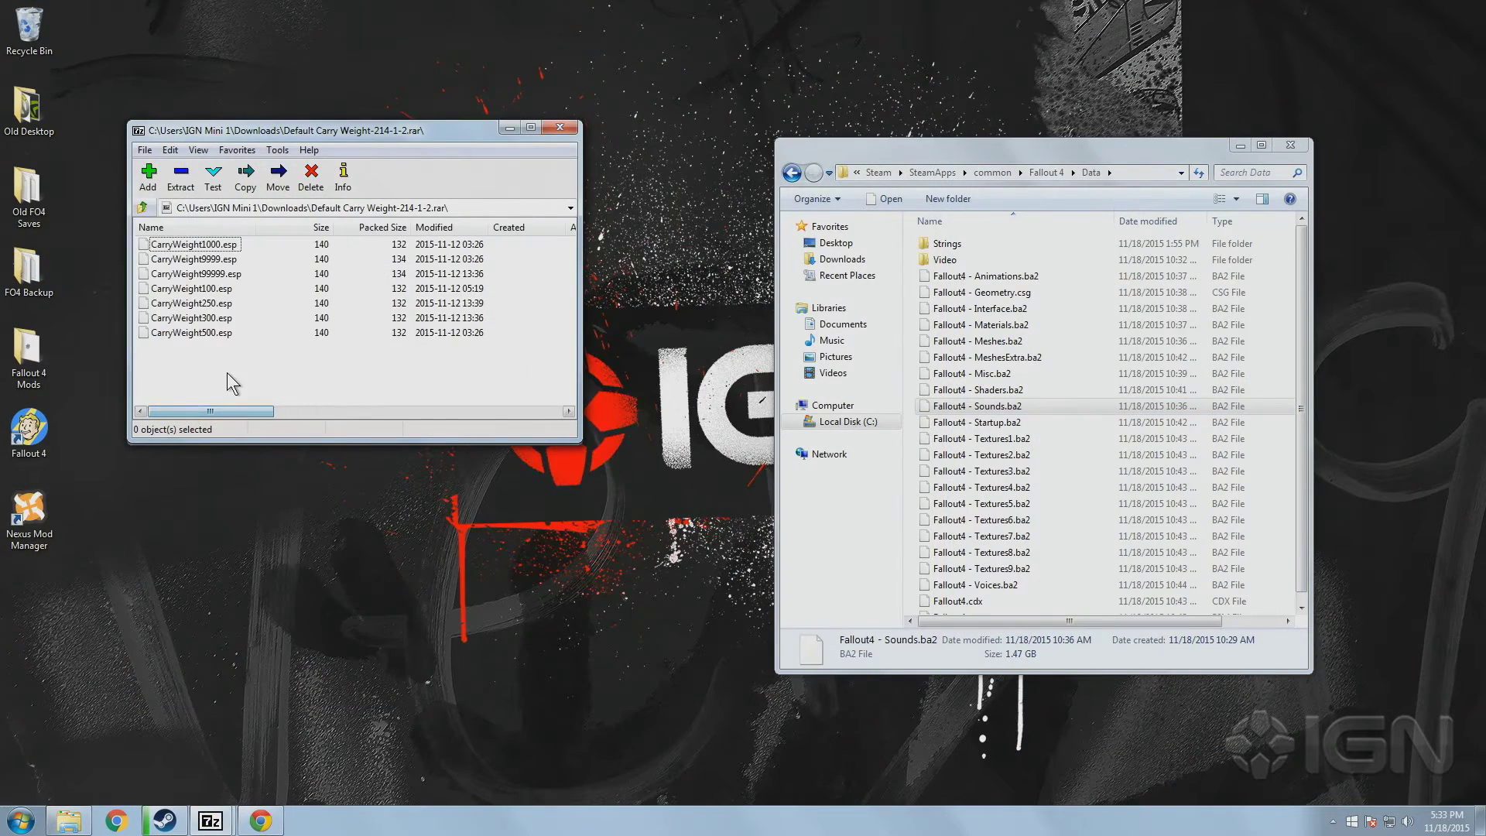
Drag CarryWeight500.esp from the Carry Weight archive into the Fallout 4 Data folder.
{"action": "left_click", "coordinate": [192, 334]}
{"action": "left_click_drag", "start_coordinate": [164, 331], "coordinate": [1081, 471]}
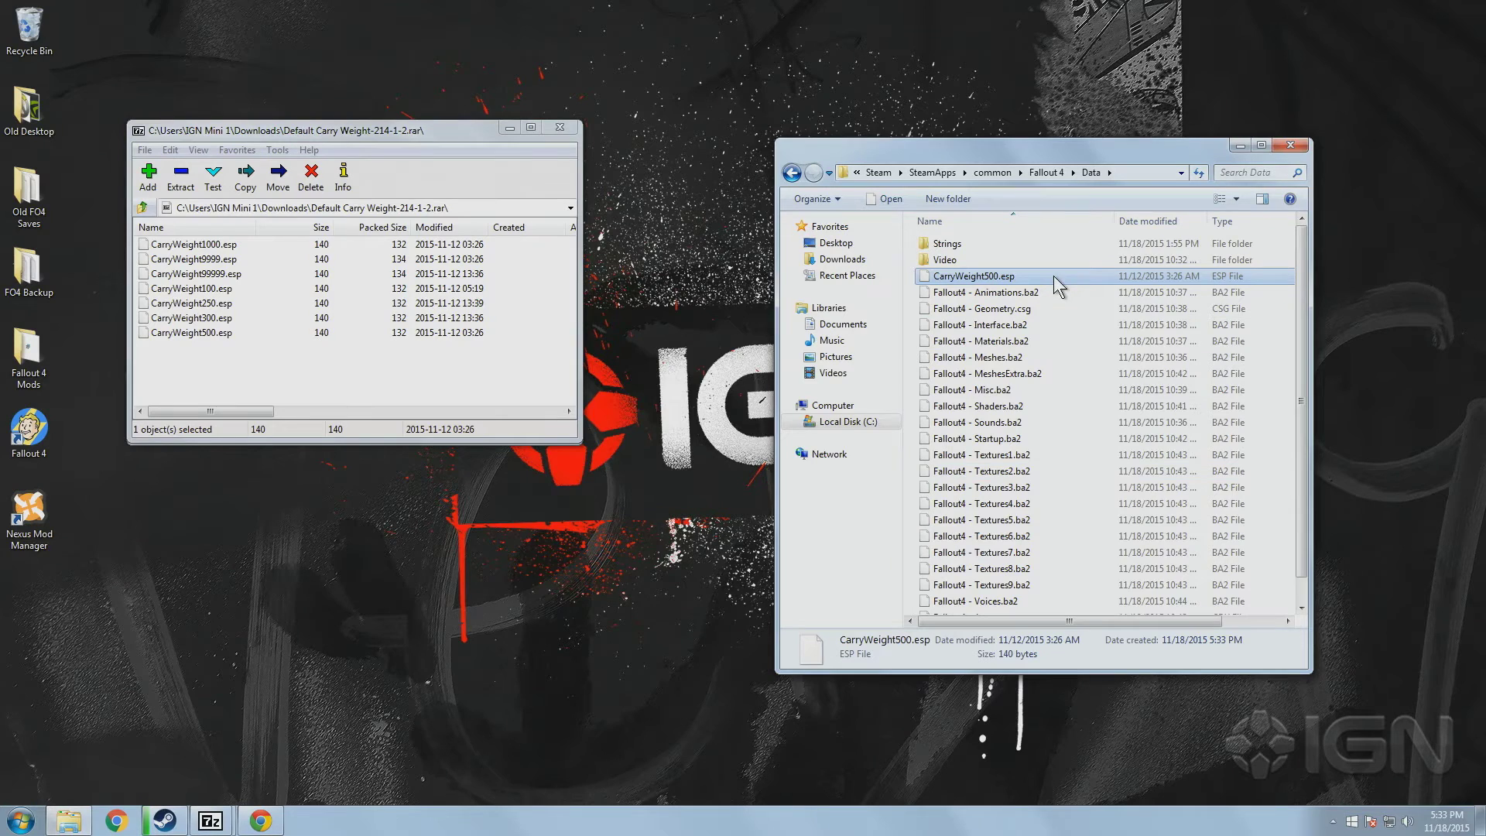
{"action": "key", "text": "alt"}
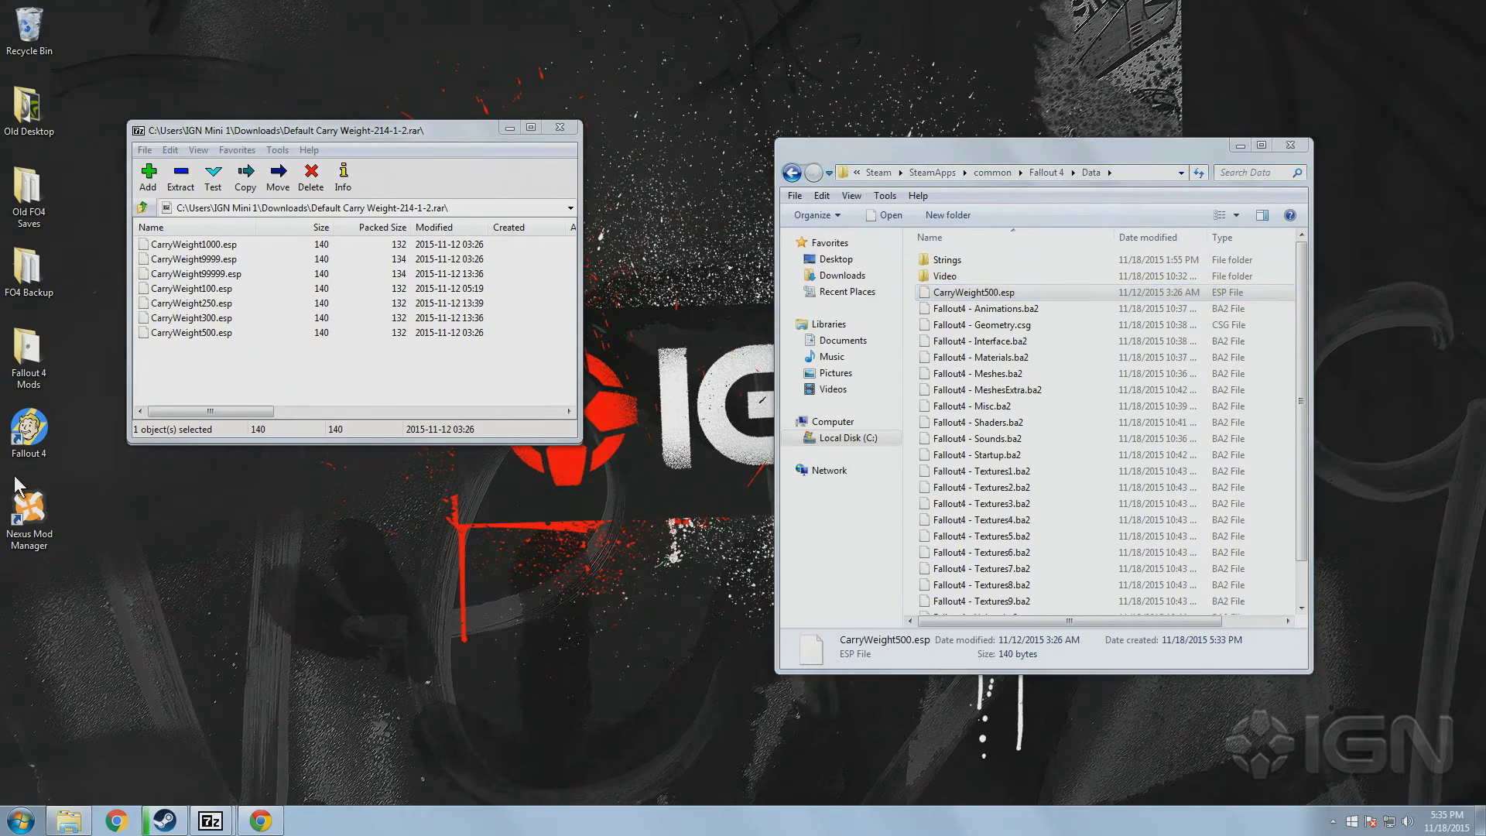
Launch and exit the Fallout 4 launcher, then open a new Explorer window from the taskbar.
{"action": "double_click", "coordinate": [28, 430]}
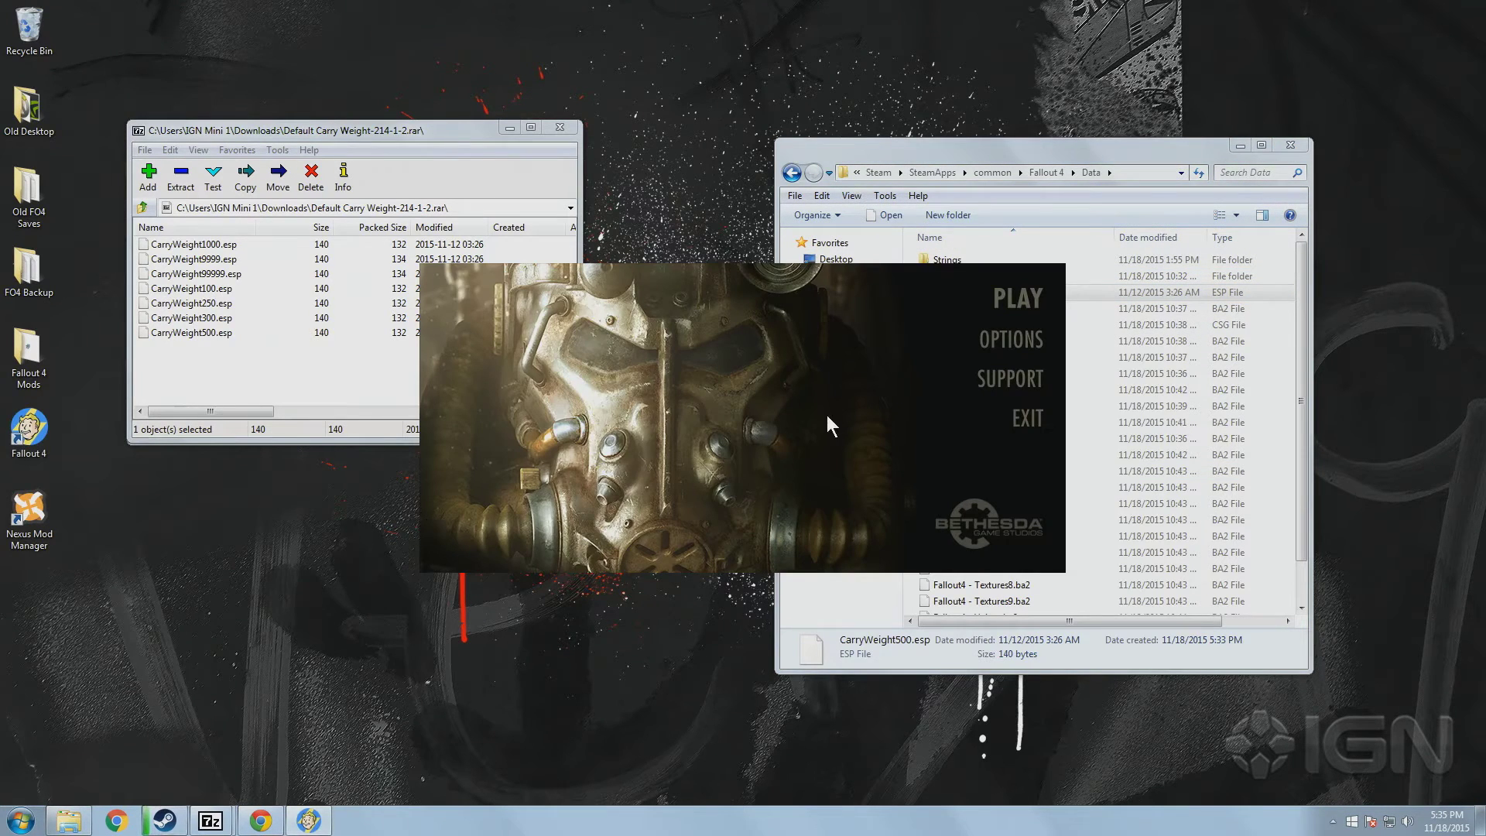
{"action": "left_click", "coordinate": [1034, 420]}
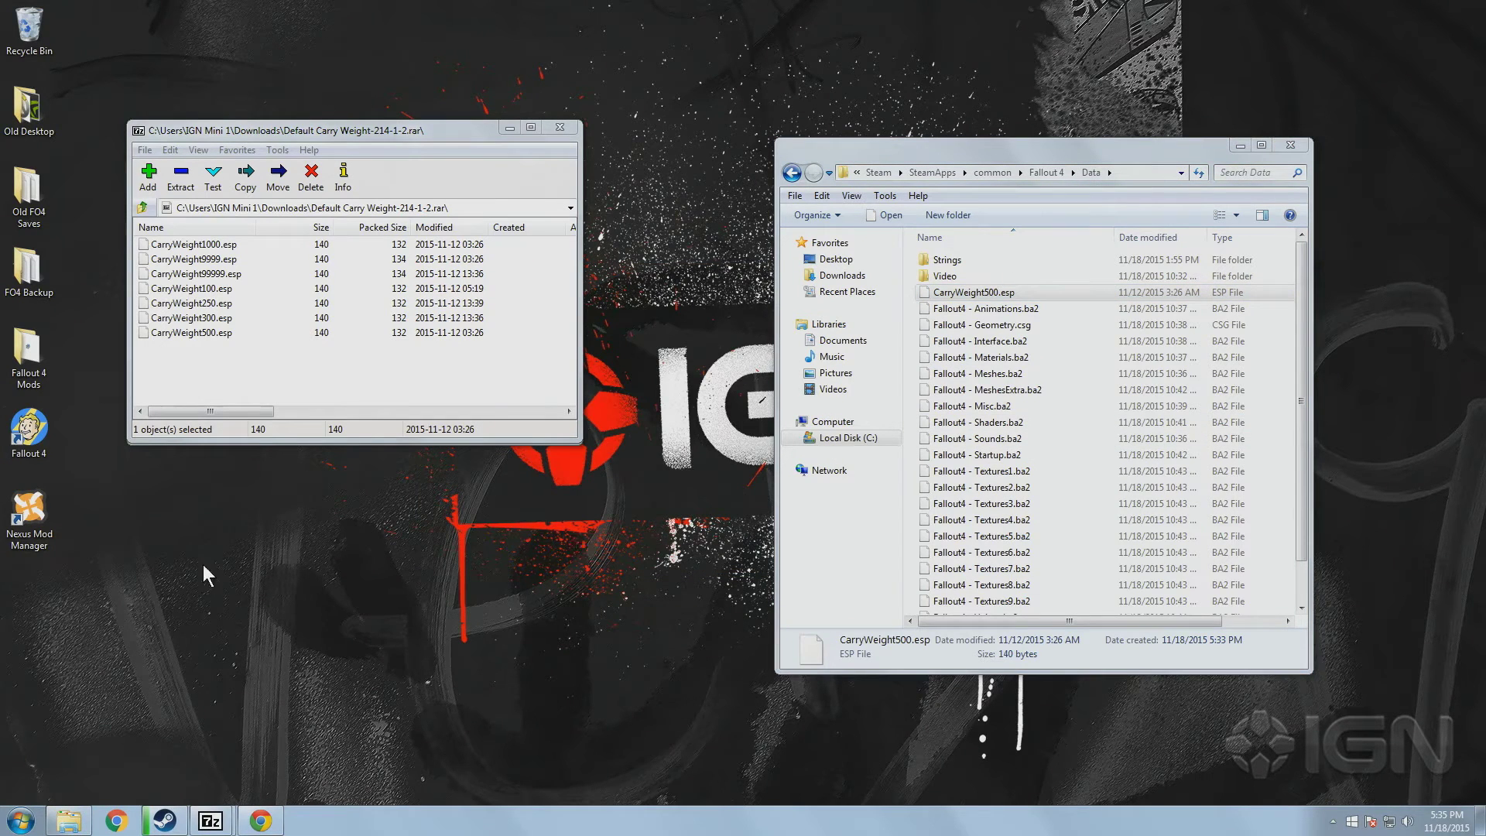
{"action": "left_click", "coordinate": [68, 822]}
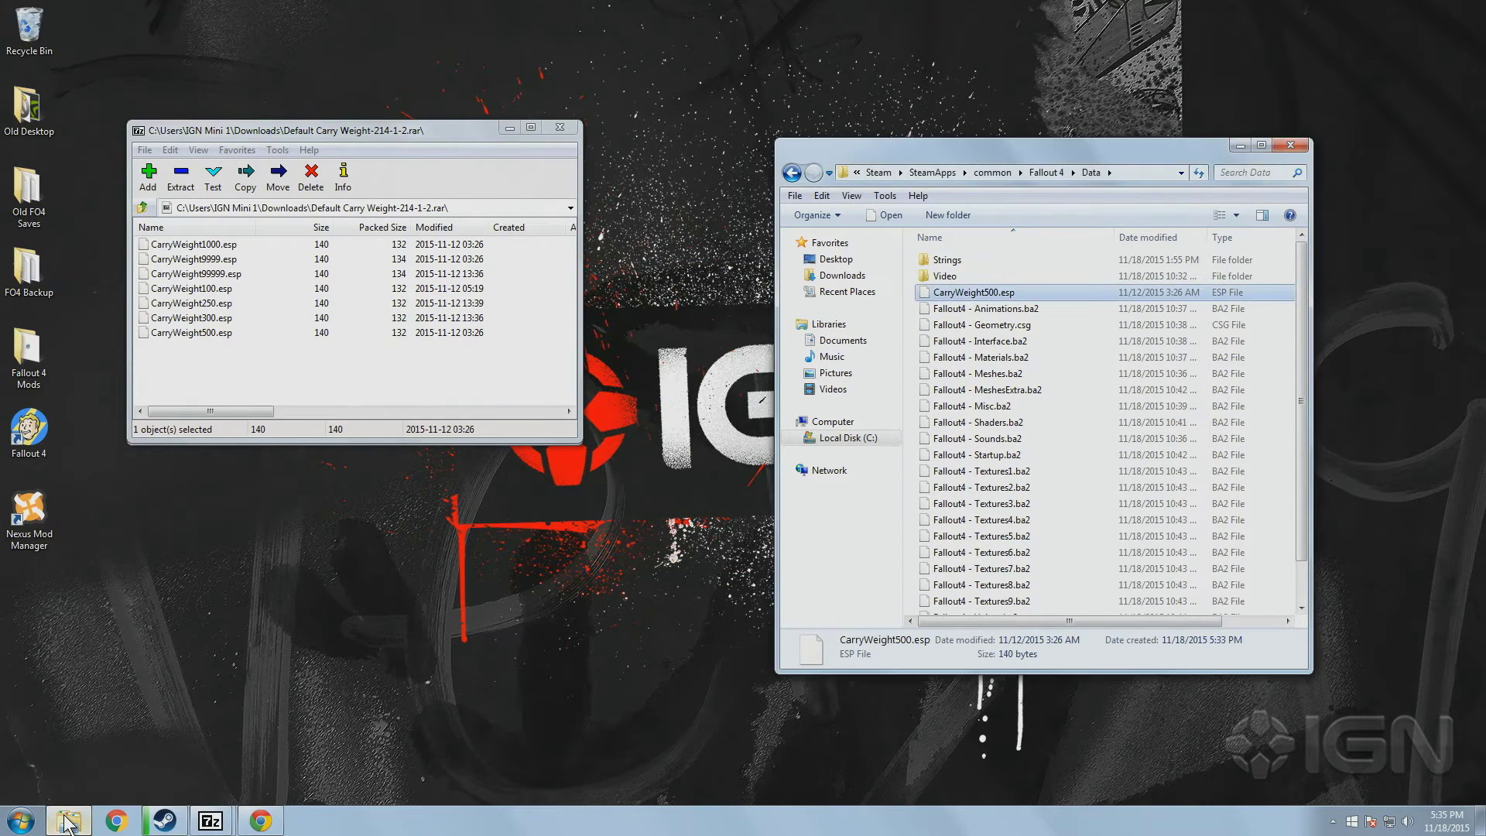
{"action": "right_click", "coordinate": [68, 822]}
{"action": "left_click", "coordinate": [54, 747]}
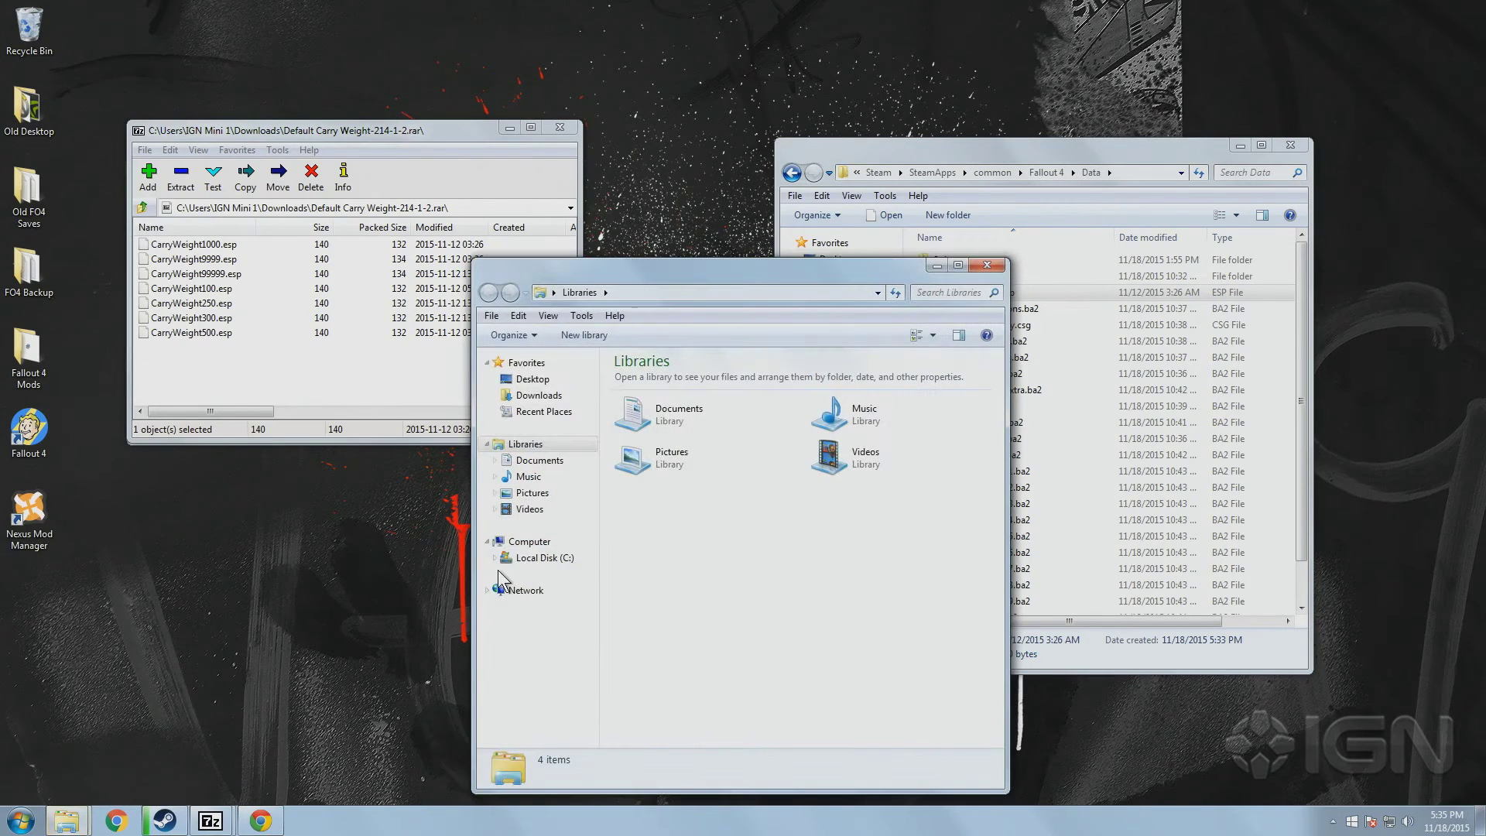
Navigate to Local Disk (C:) > Users > the user's profile folder.
{"action": "left_click", "coordinate": [546, 558]}
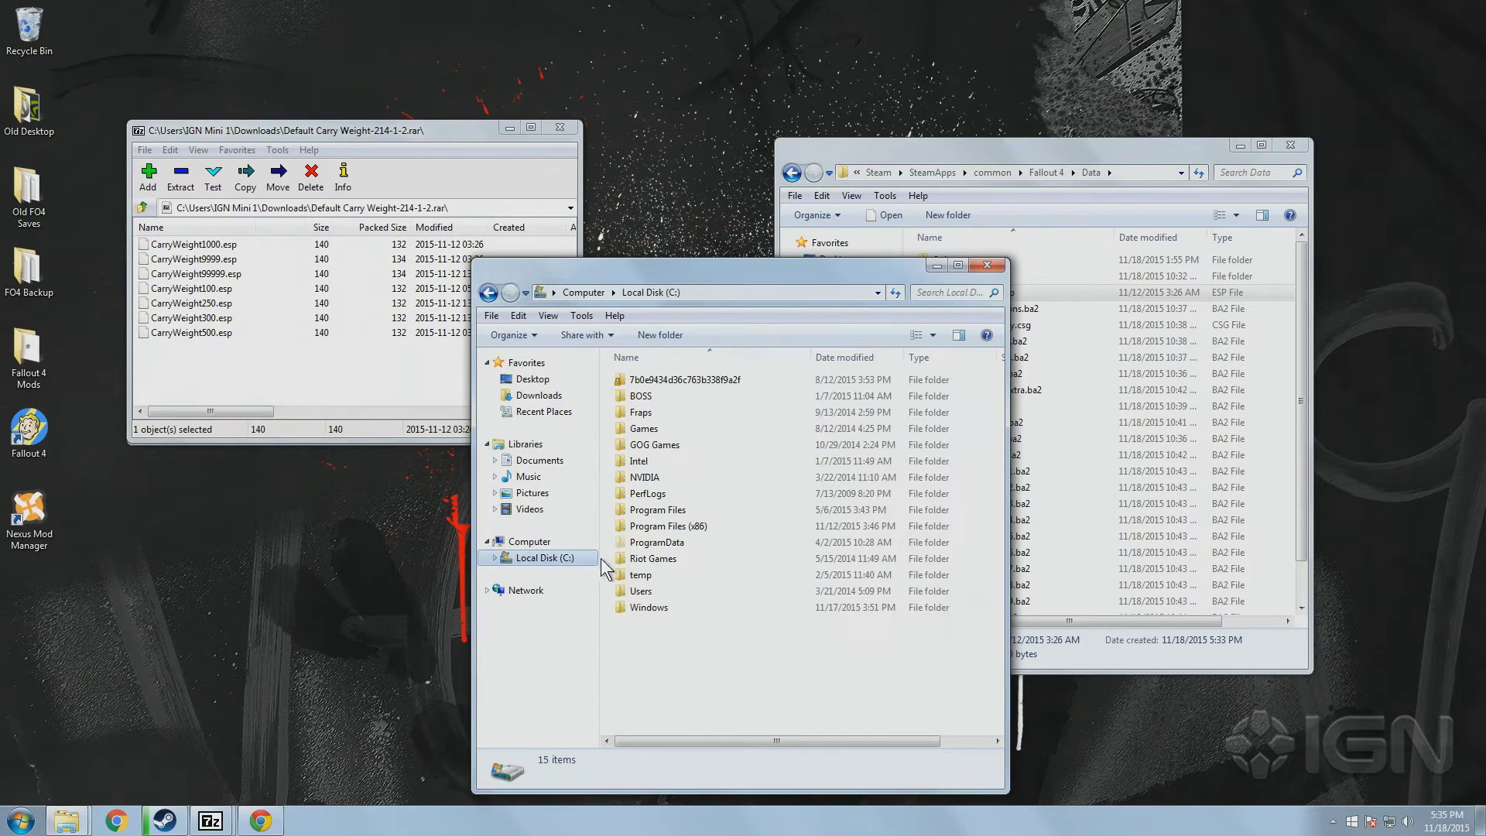
{"action": "double_click", "coordinate": [690, 590]}
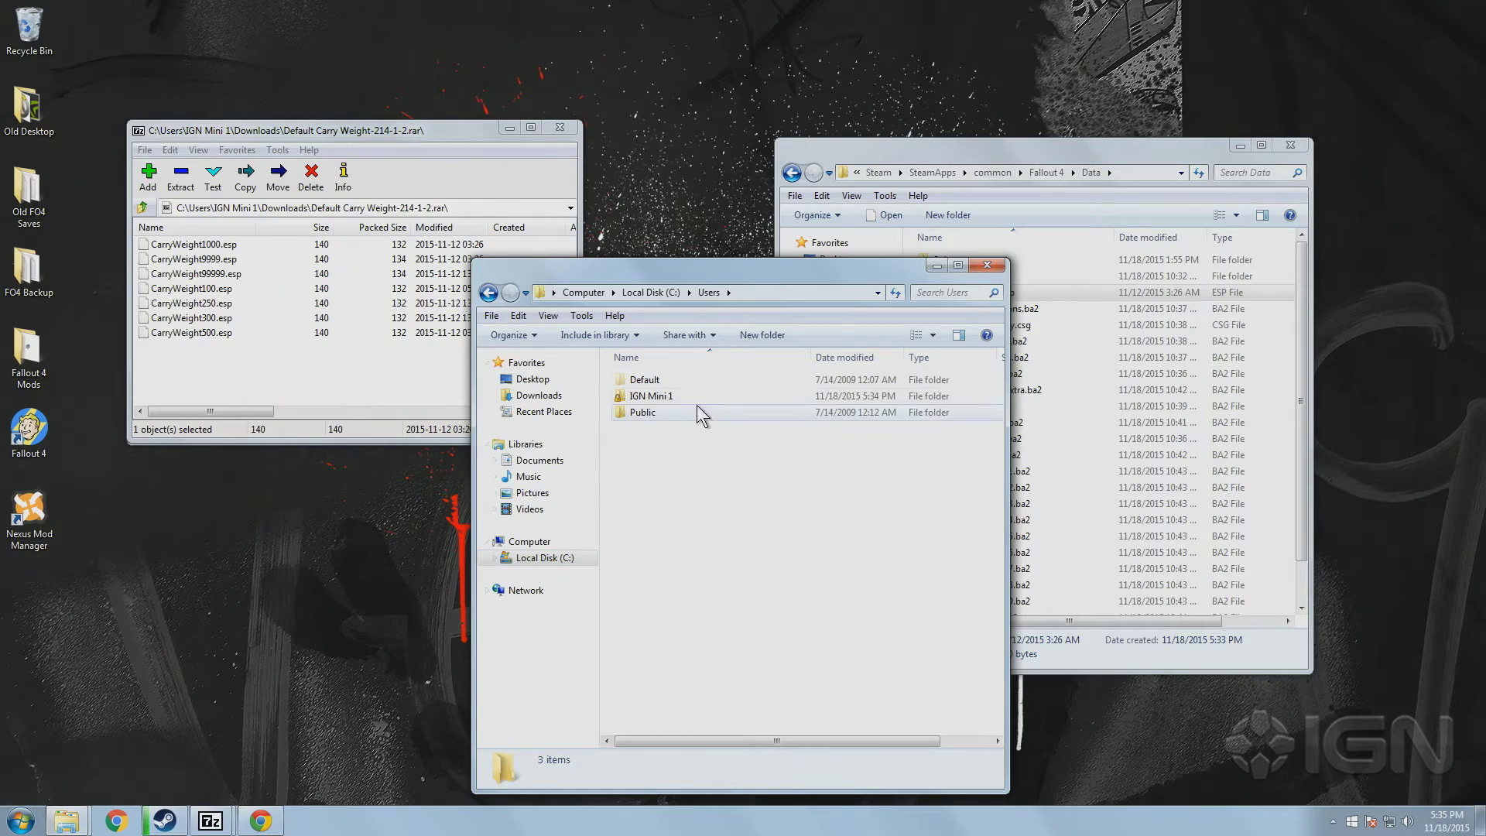
{"action": "double_click", "coordinate": [698, 391]}
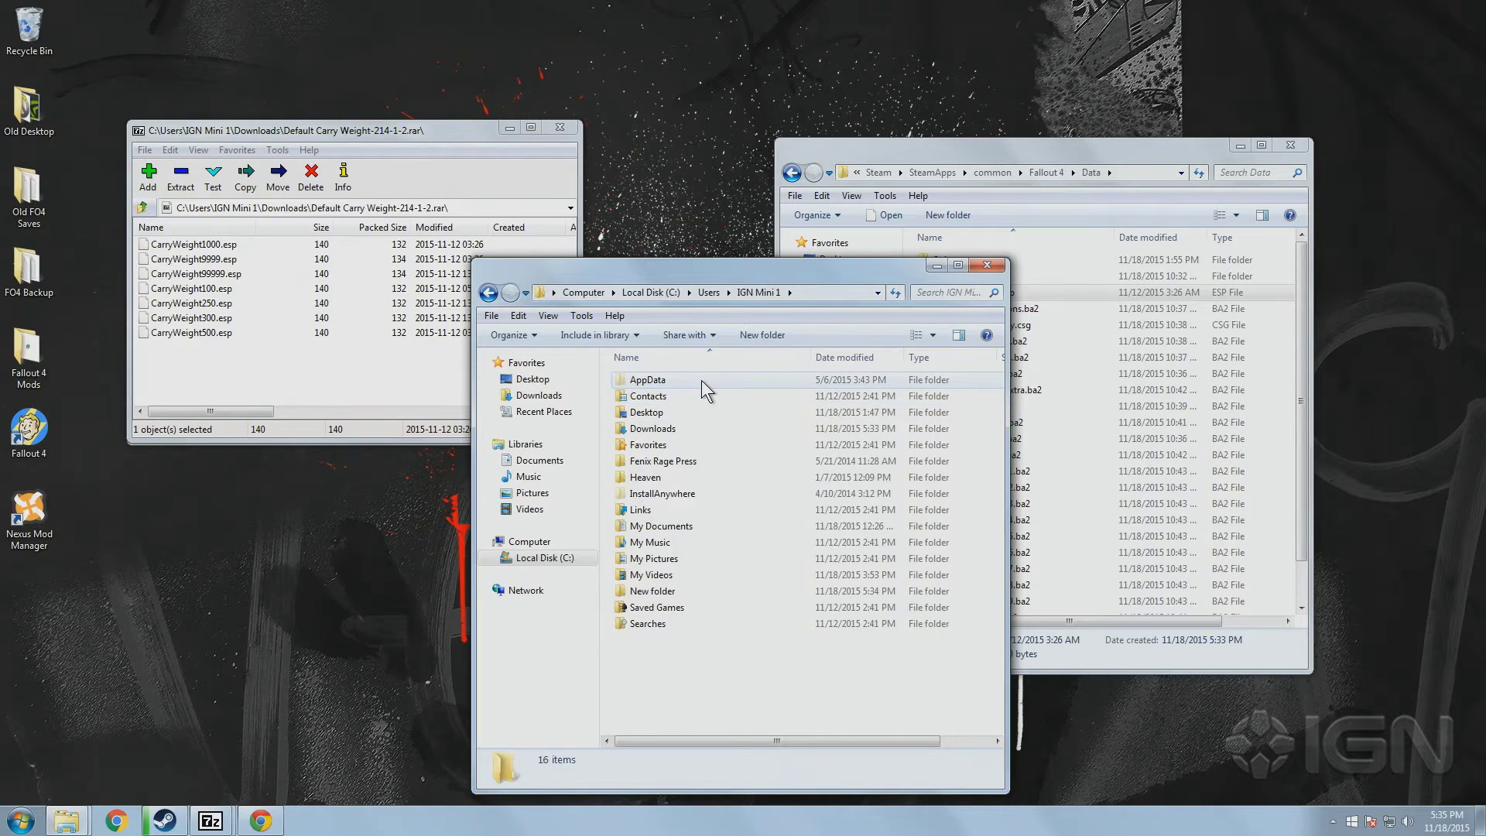
{"action": "left_click", "coordinate": [582, 315]}
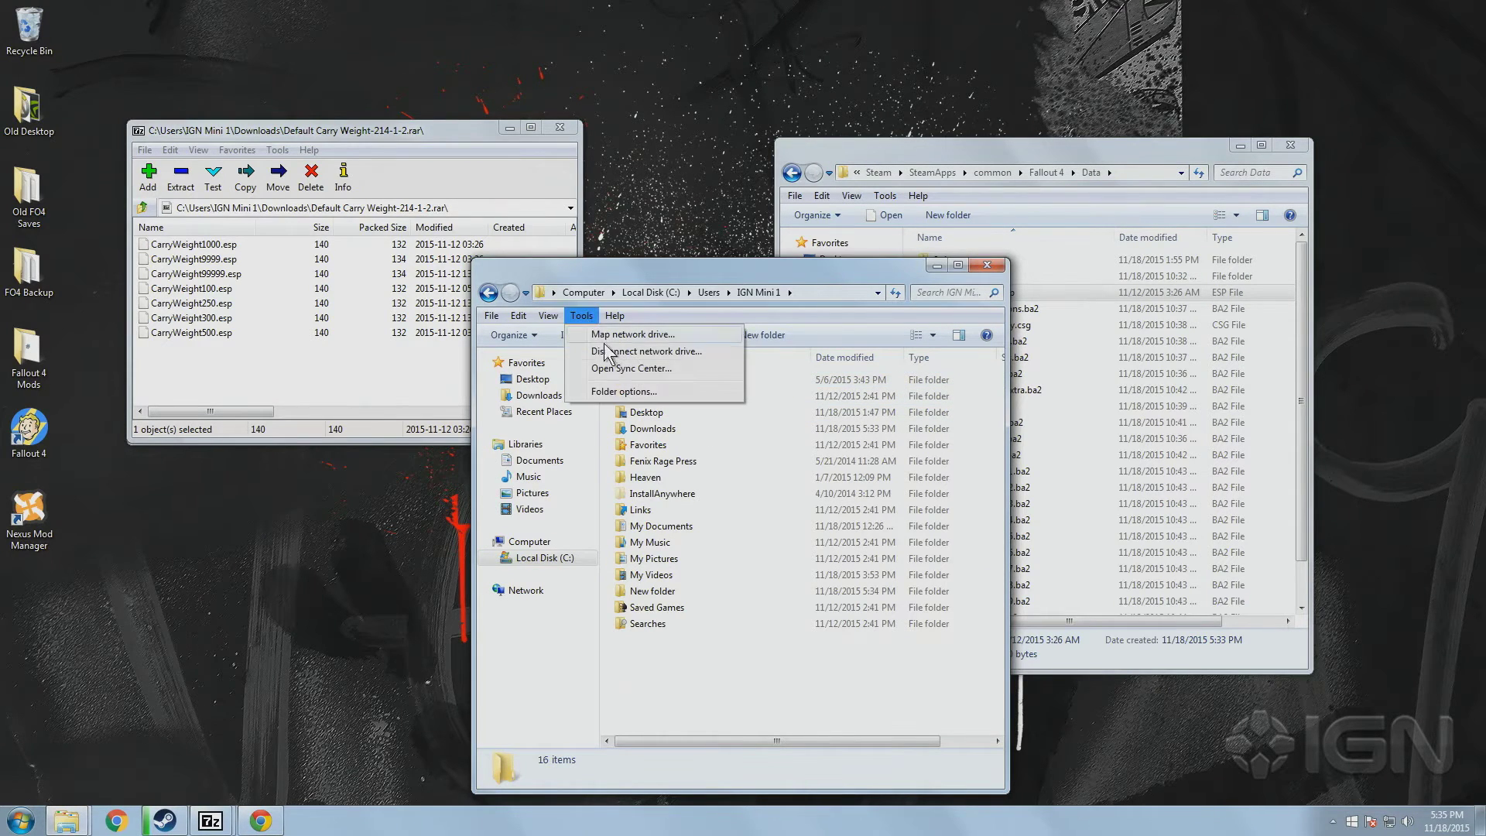
In Folder Options' View settings, select 'Show hidden files, folders, and drives' and apply.
{"action": "left_click", "coordinate": [687, 394]}
{"action": "left_click", "coordinate": [557, 358]}
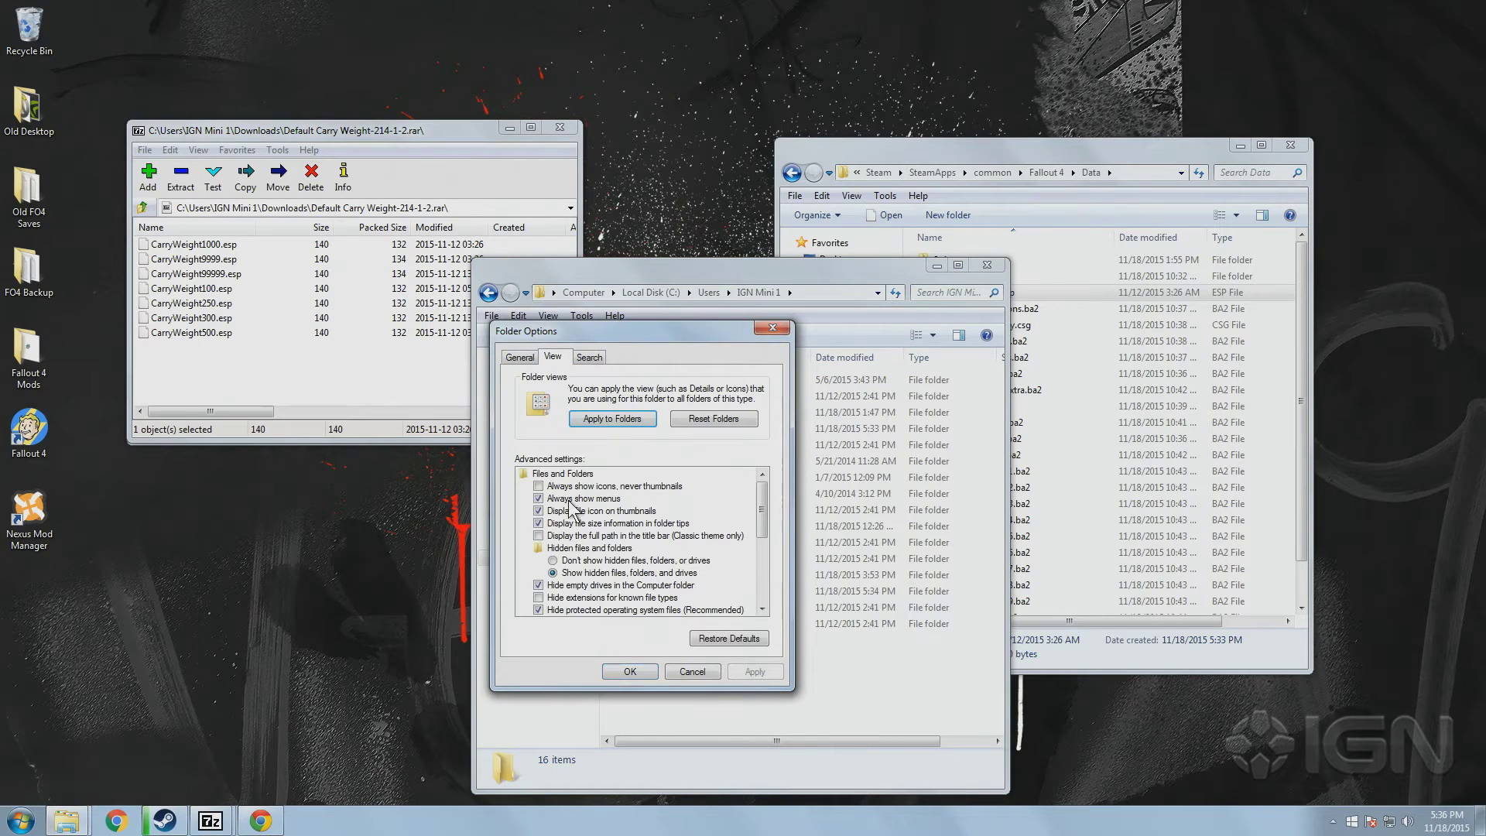
{"action": "left_click", "coordinate": [593, 548]}
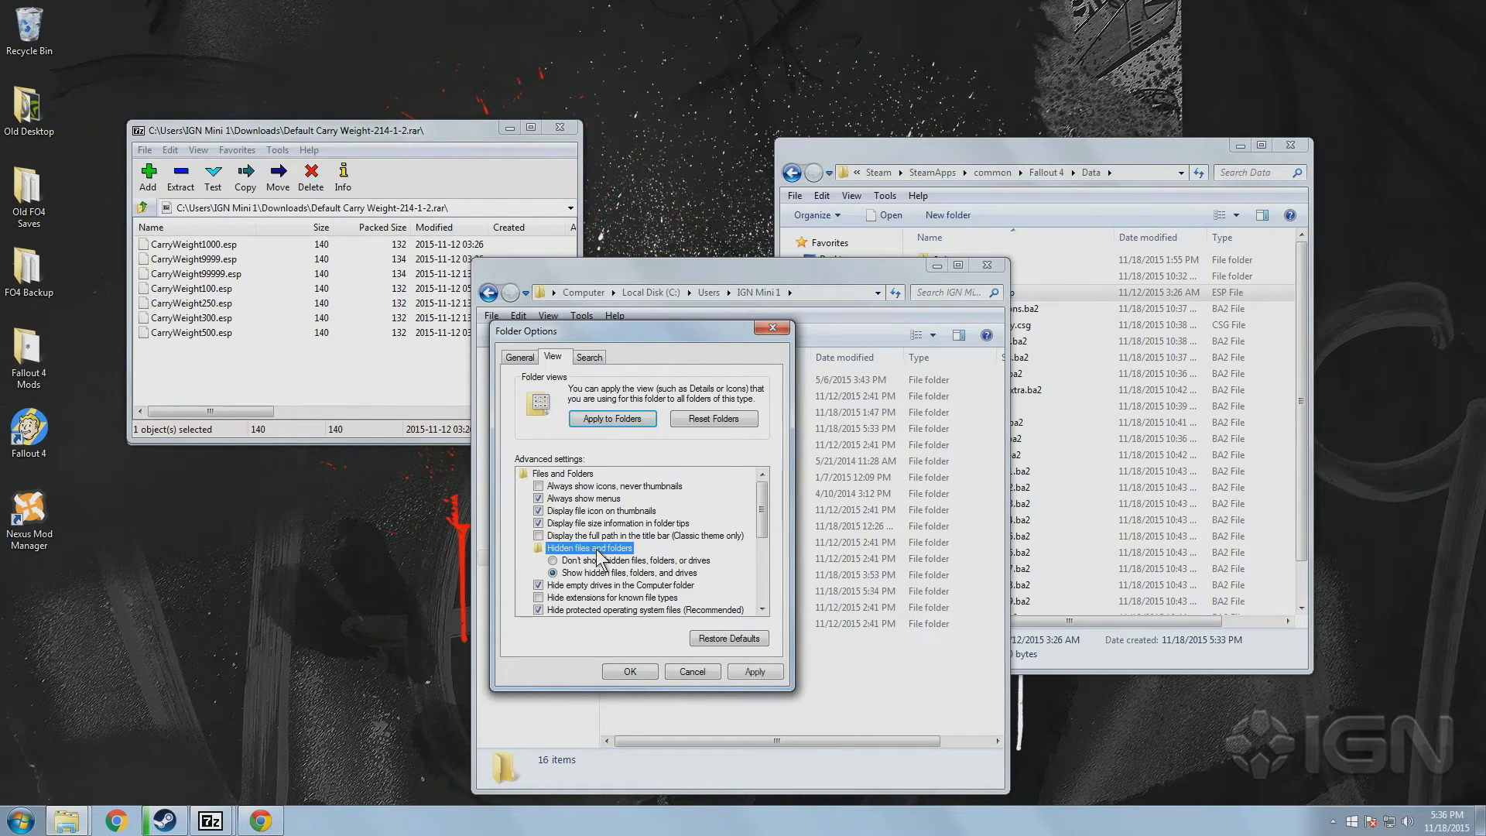
{"action": "left_click", "coordinate": [673, 574]}
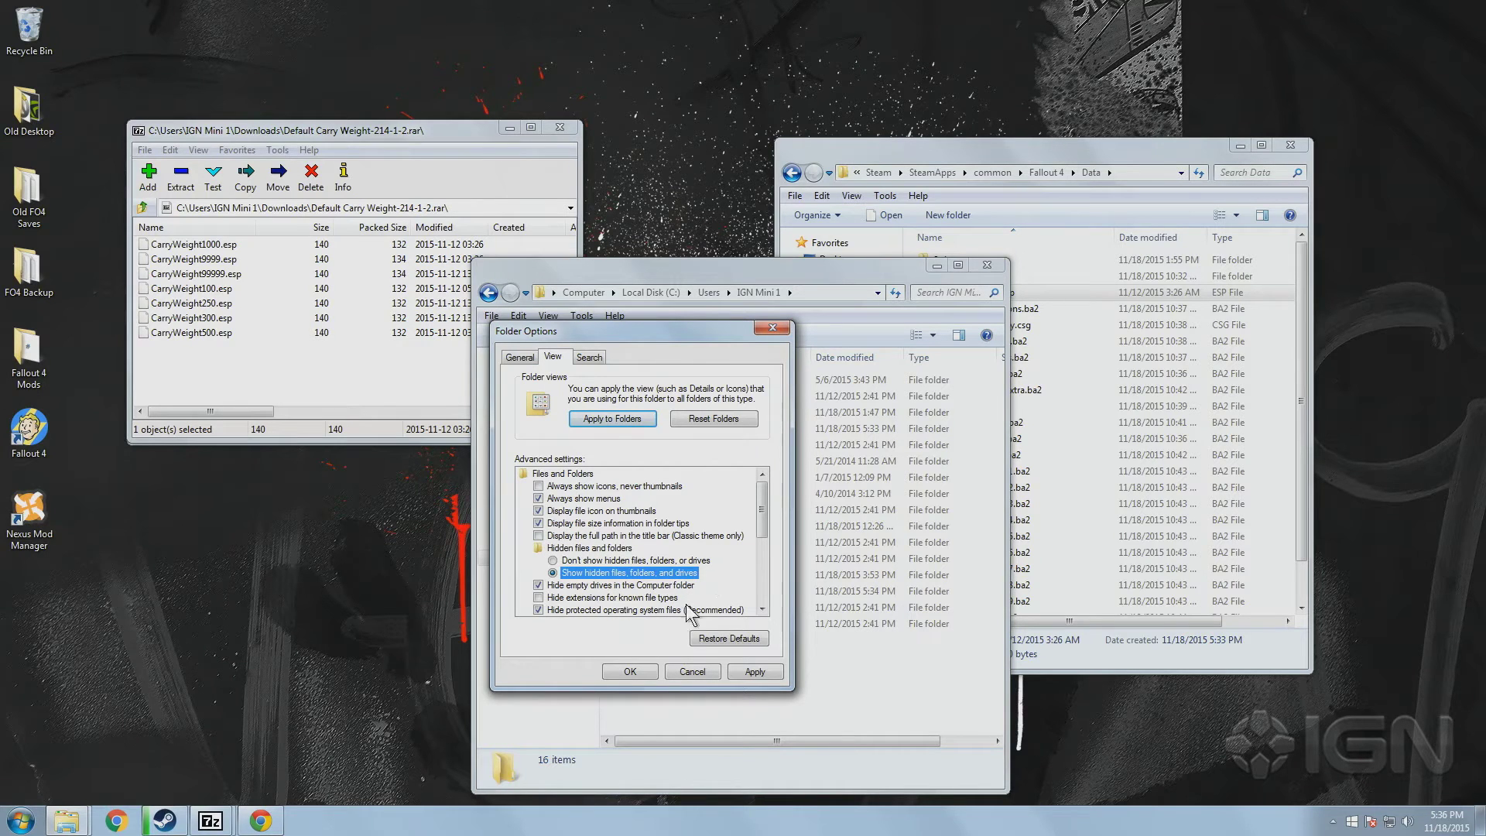
{"action": "left_click", "coordinate": [630, 671]}
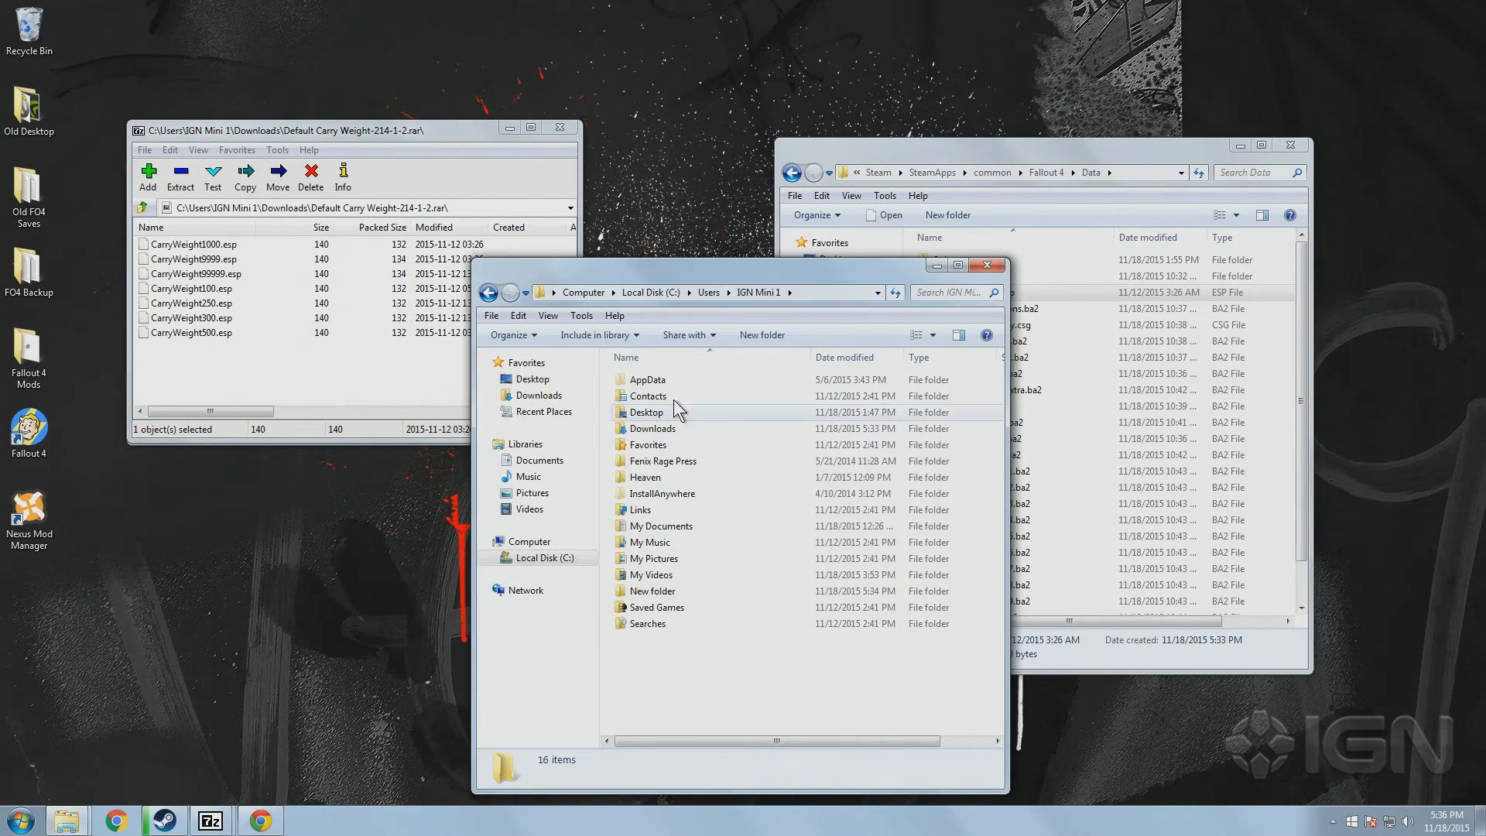
Browse to AppData\Local\Fallout4 and open plugins.txt in Notepad.
{"action": "double_click", "coordinate": [674, 379]}
{"action": "double_click", "coordinate": [675, 380]}
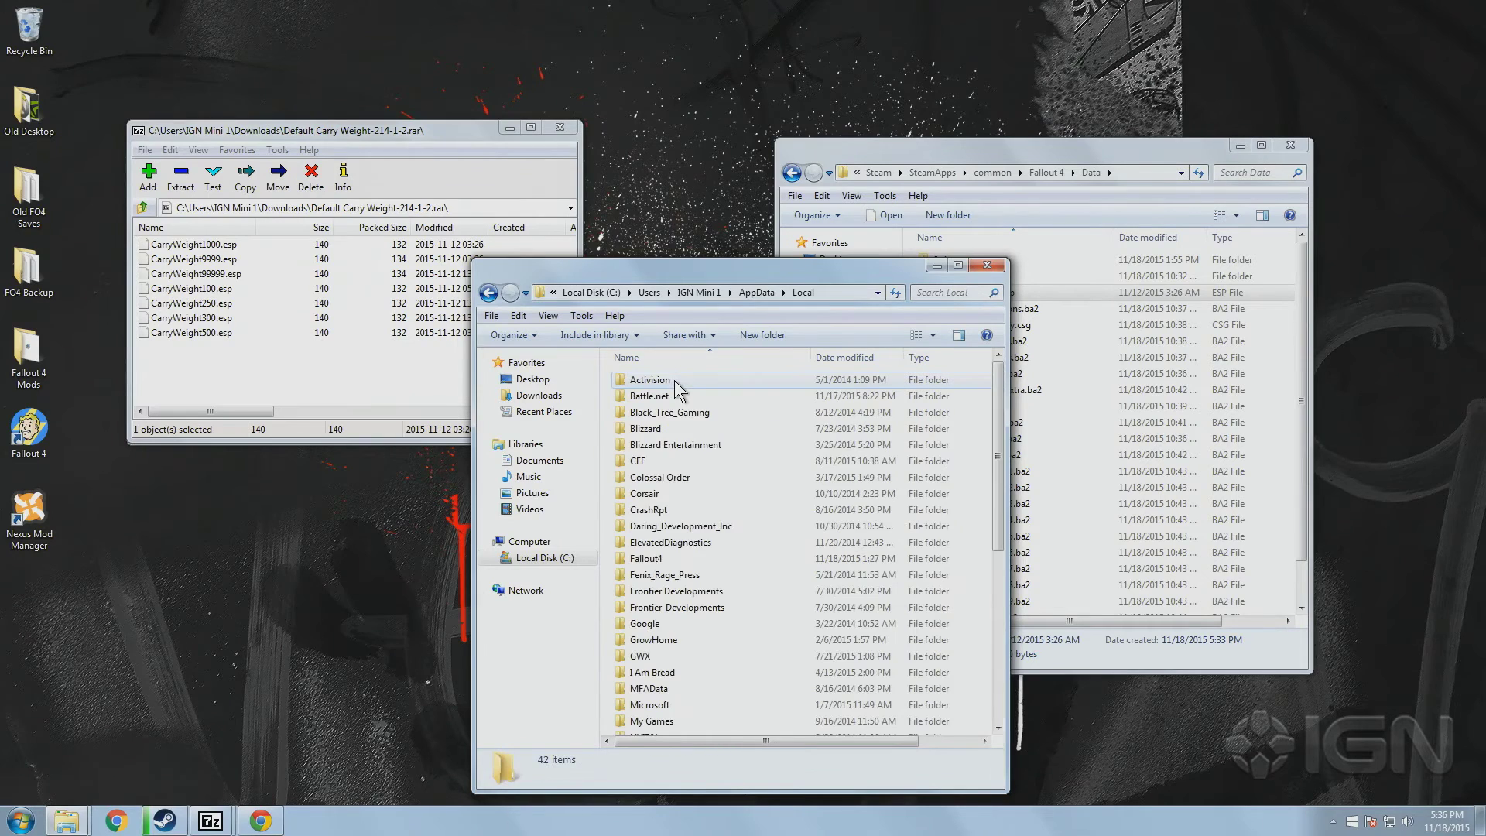
{"action": "double_click", "coordinate": [684, 558]}
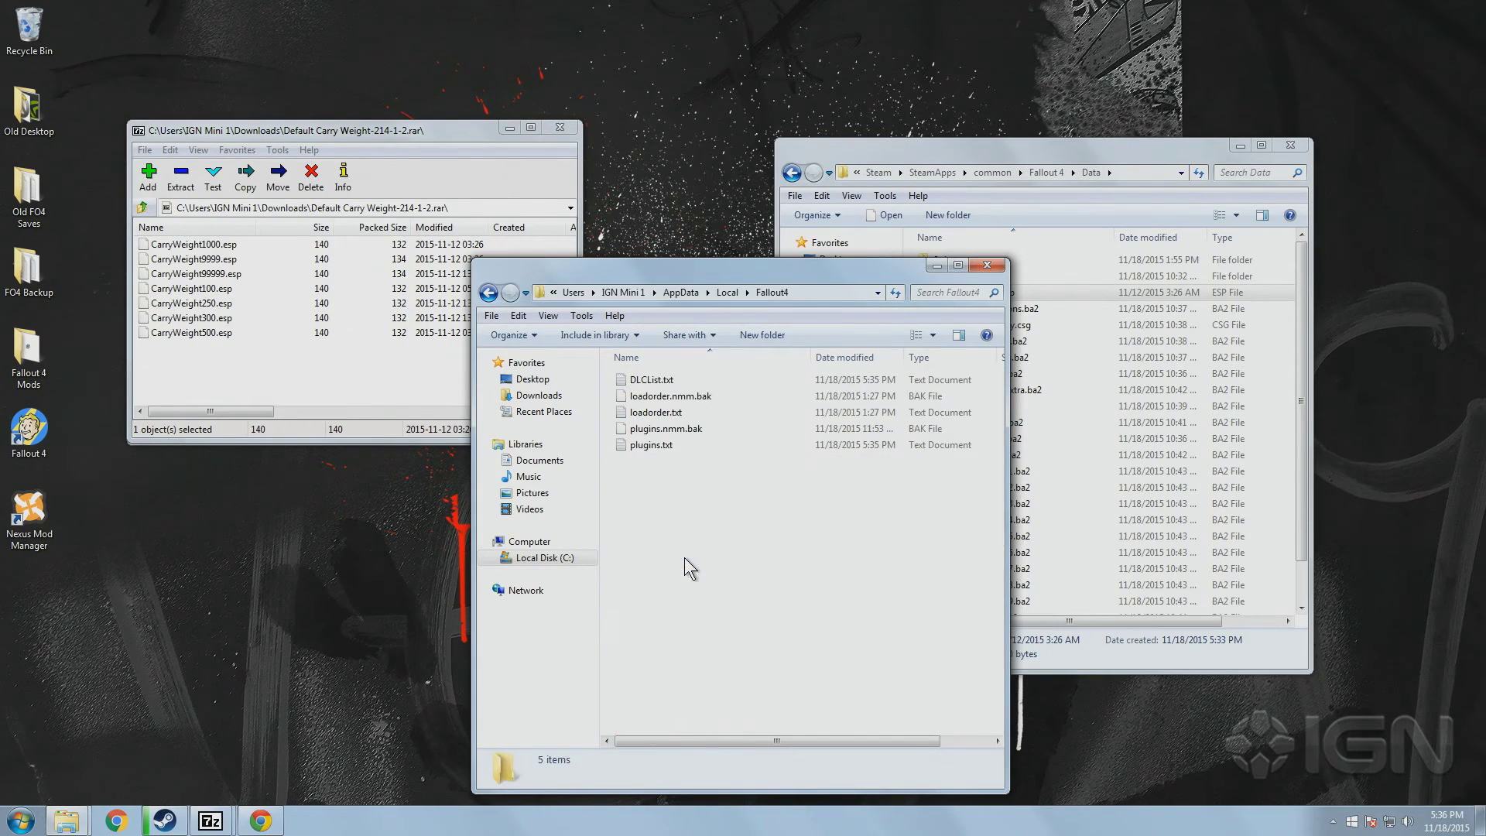
{"action": "double_click", "coordinate": [681, 444]}
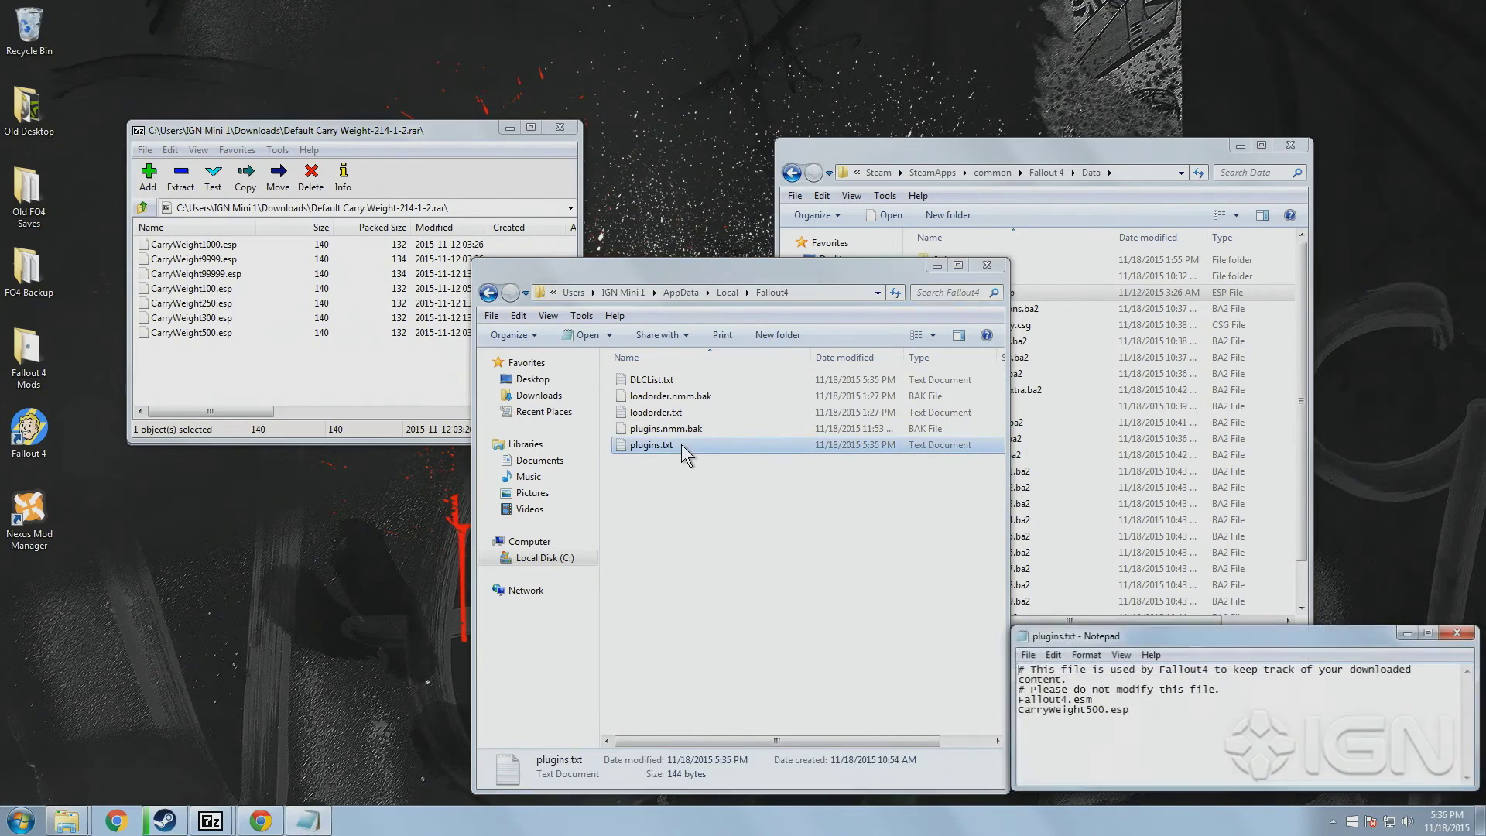
Check the Carryweight500.esp line below Fallout4.esm, then close Notepad.
{"action": "left_click_drag", "start_coordinate": [1147, 713], "coordinate": [1014, 712]}
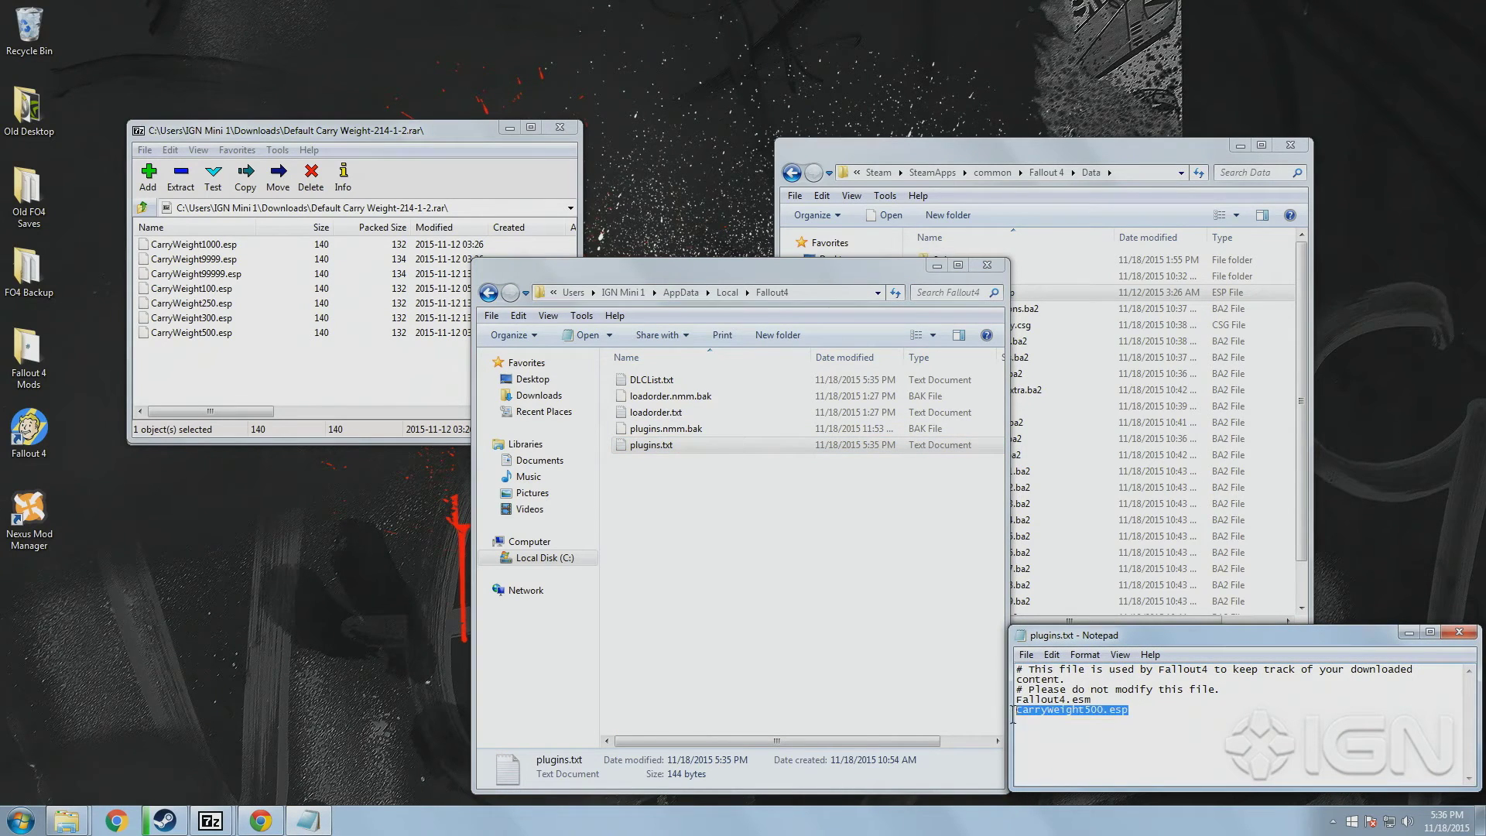
{"action": "left_click", "coordinate": [1142, 713]}
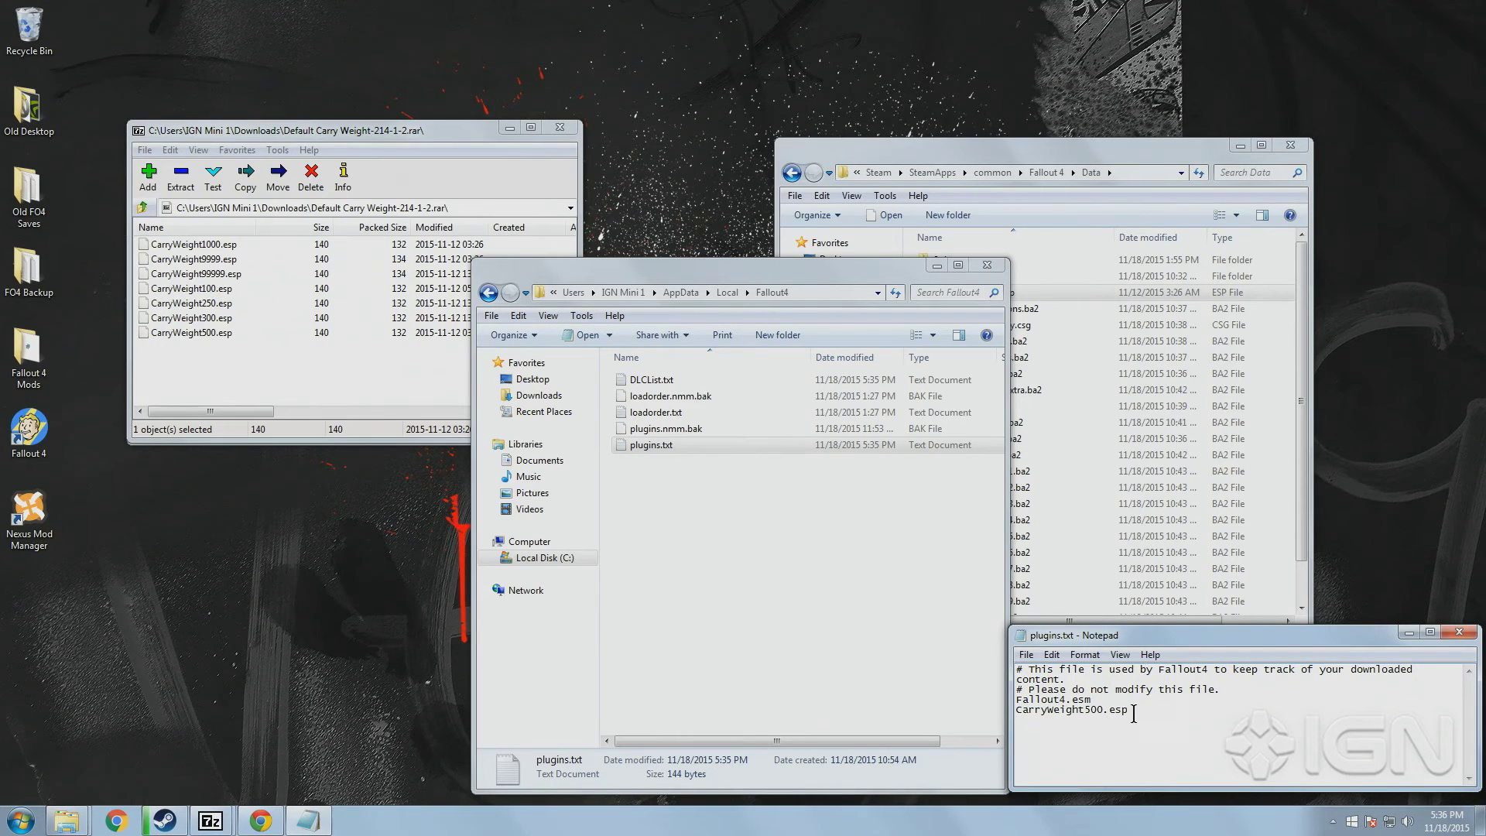
{"action": "left_click_drag", "start_coordinate": [1134, 712], "coordinate": [995, 728]}
{"action": "left_click", "coordinate": [1463, 633]}
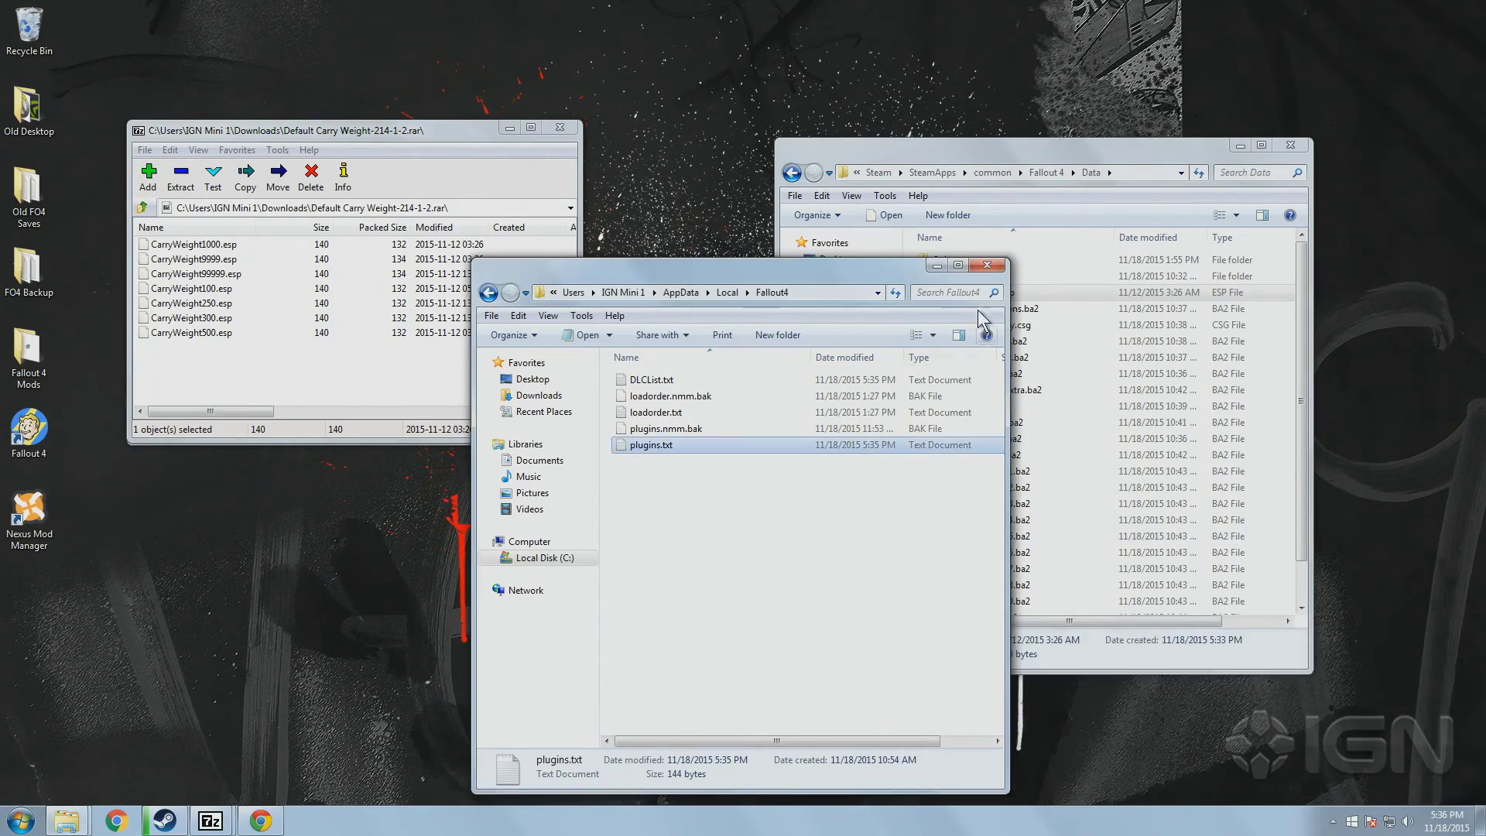
Close the Fallout4 AppData folder window.
{"action": "left_click", "coordinate": [979, 263]}
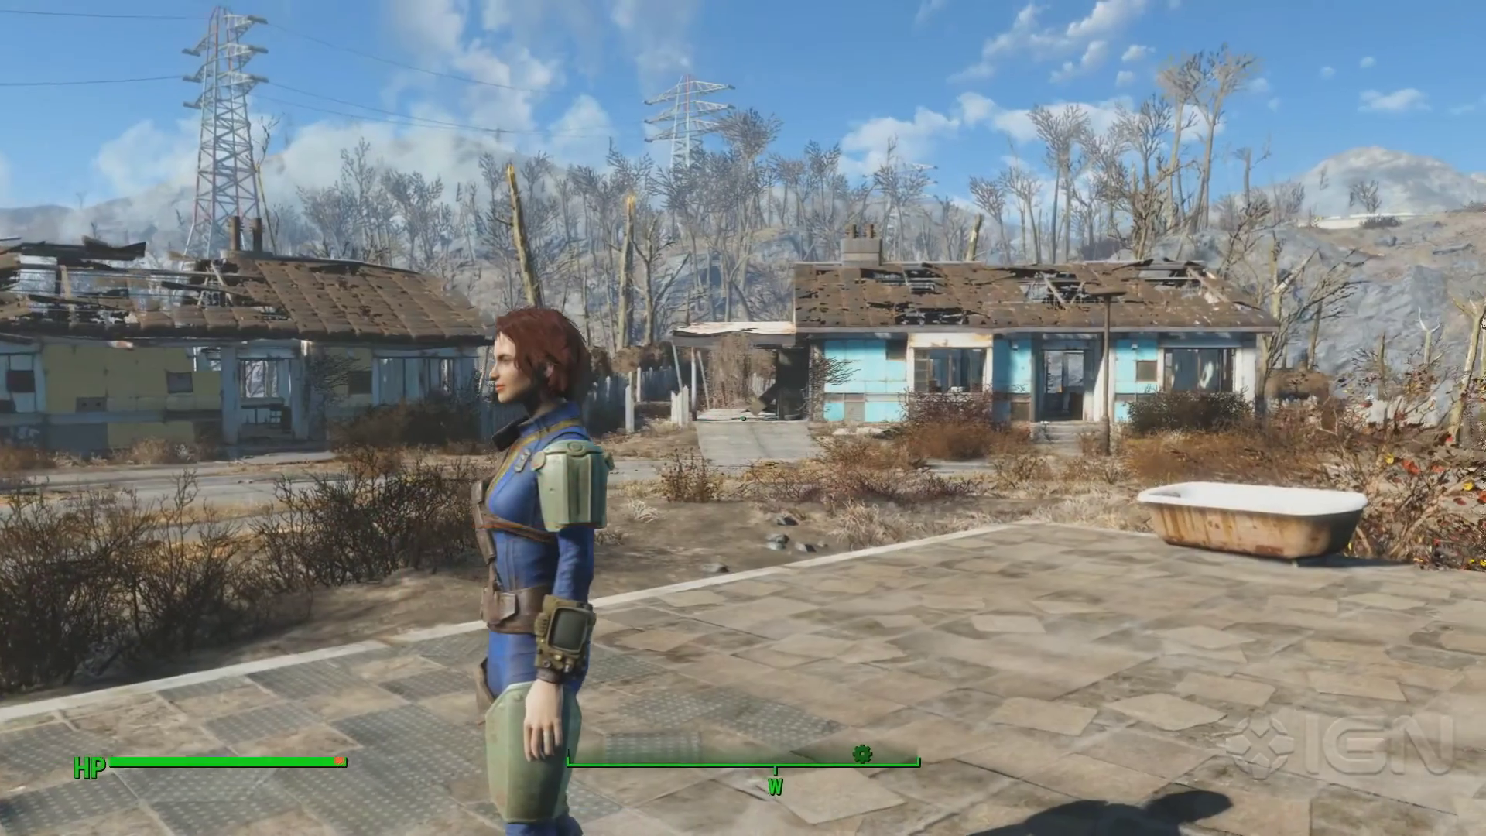